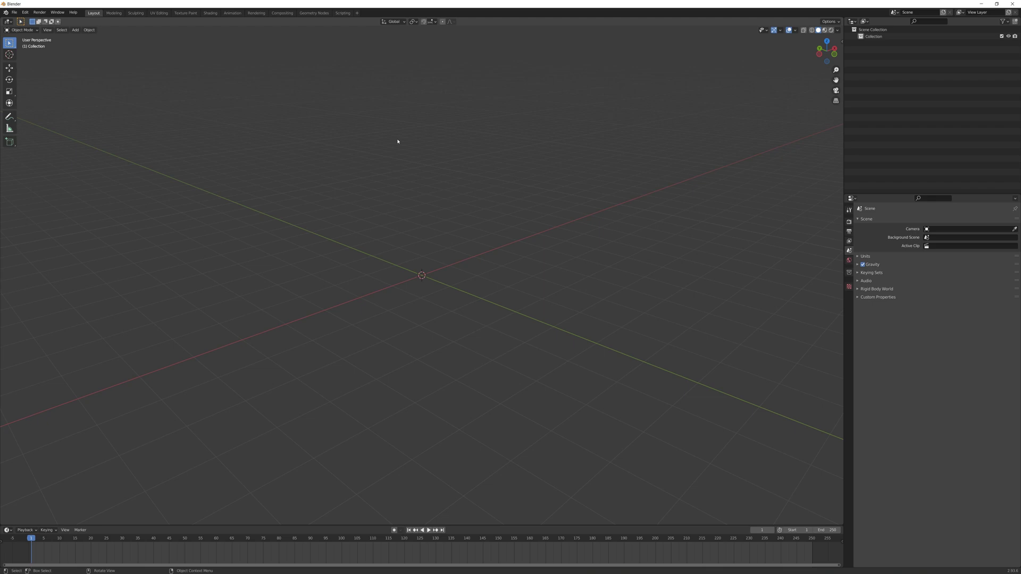
In front orthographic view, add grass_texture.png from the Desktop as a reference image.
key("KP_1")
key("shift+a")
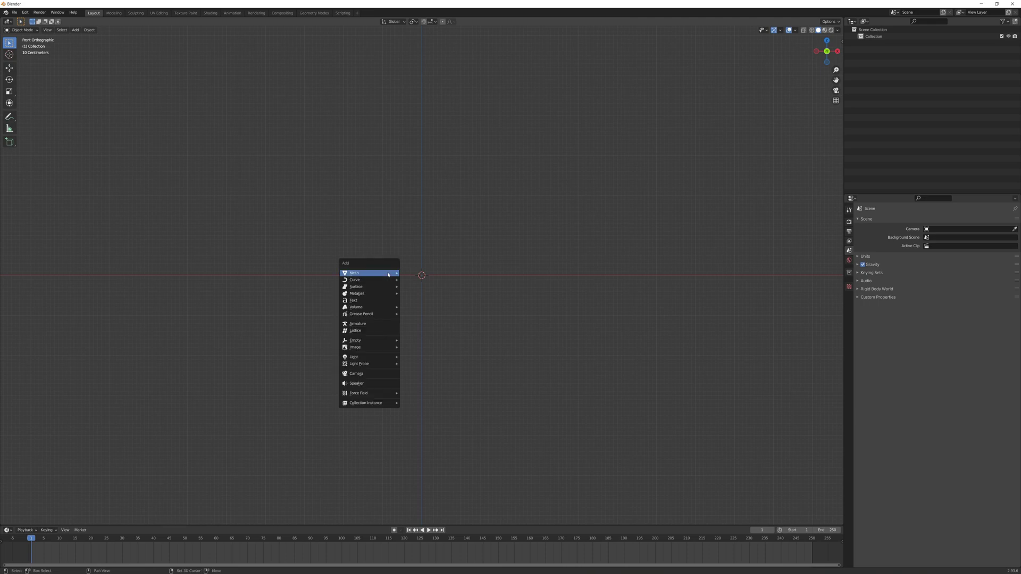
mouse_move(373, 347)
left_click(425, 348)
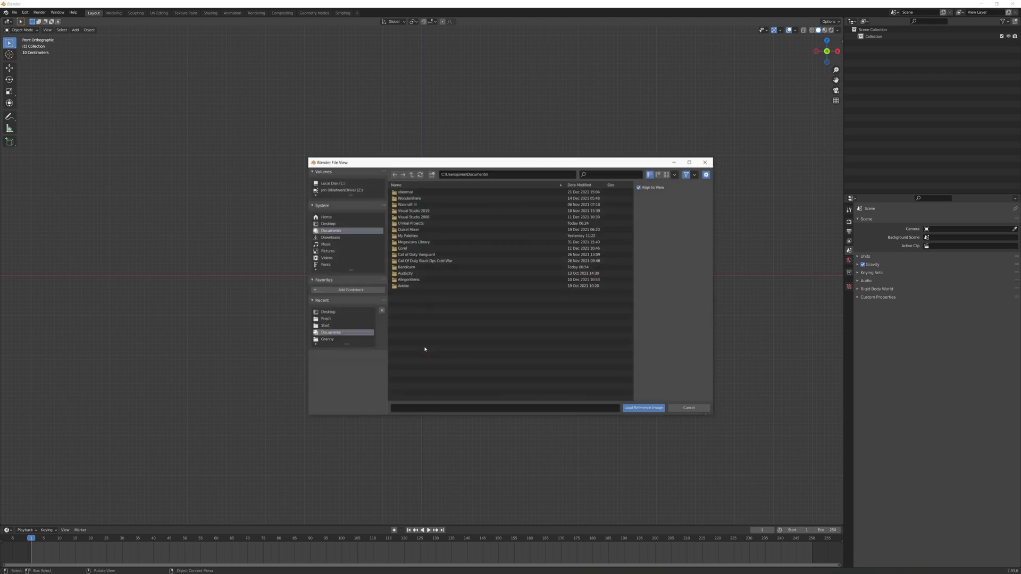
left_click(330, 312)
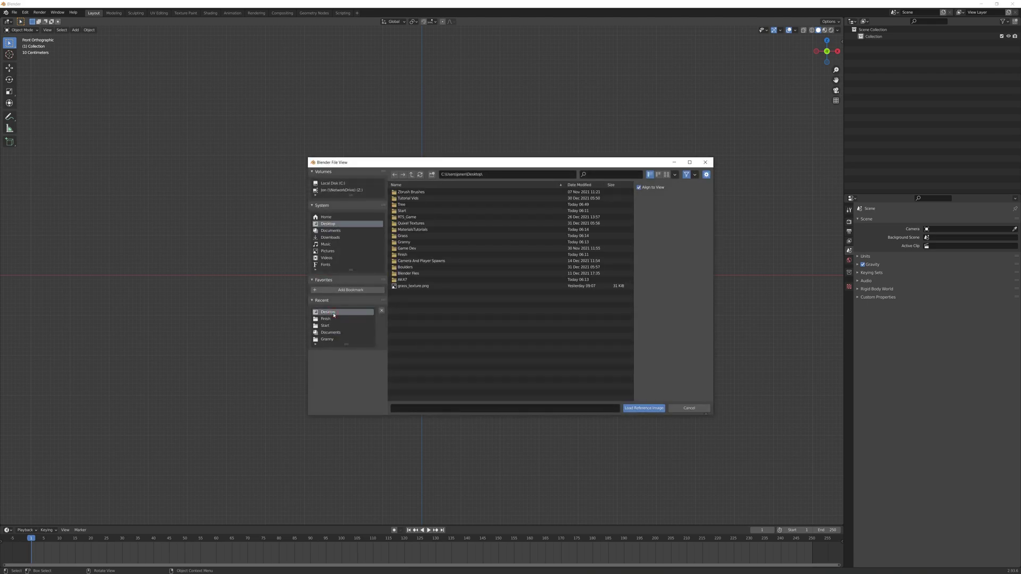
double_click(409, 286)
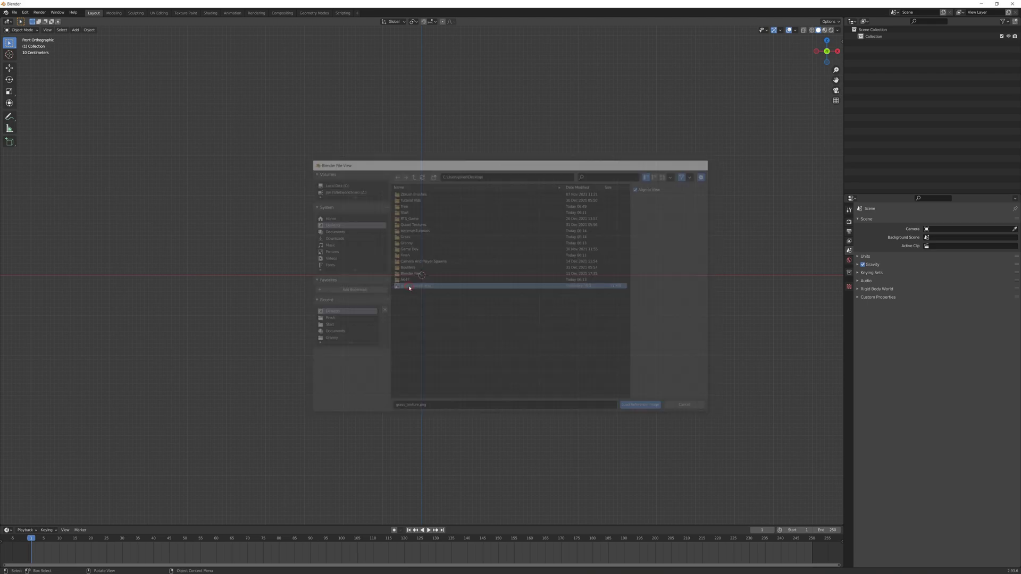
scroll(402, 267, "down", 2)
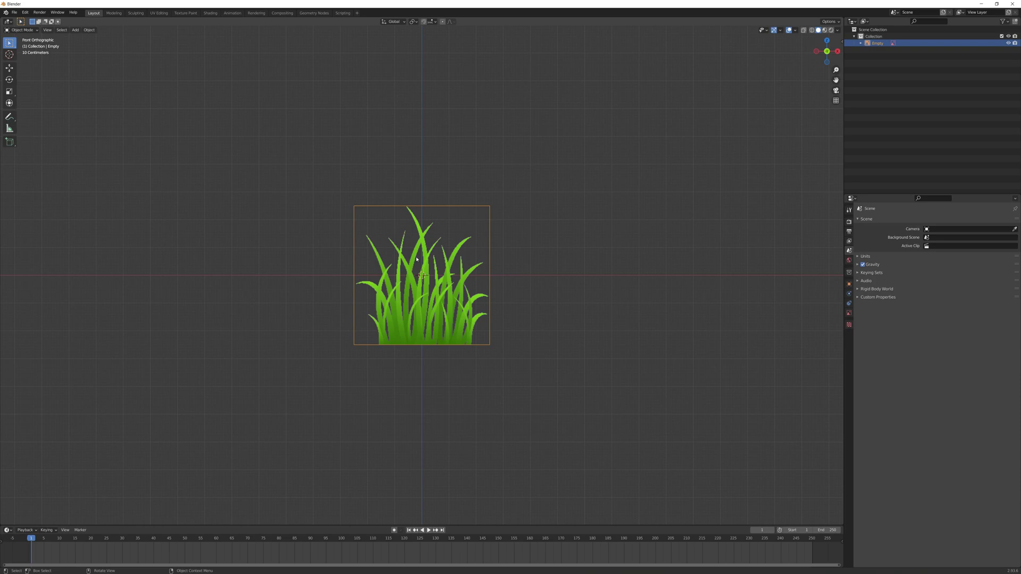
scroll(441, 269, "up", 2)
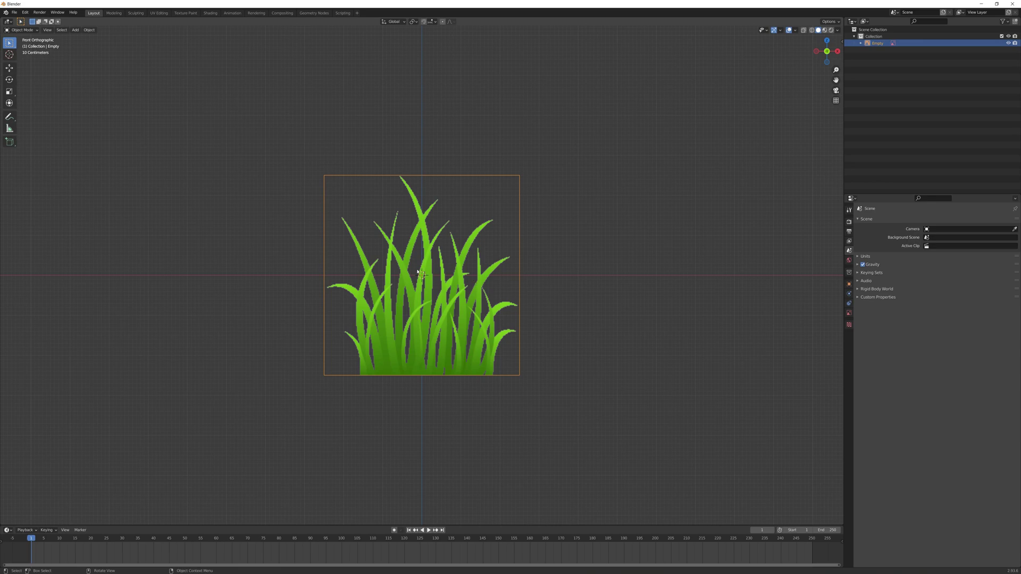
Add a plane mesh to the scene.
left_click(75, 30)
left_click(74, 31)
left_click(75, 30)
mouse_move(93, 38)
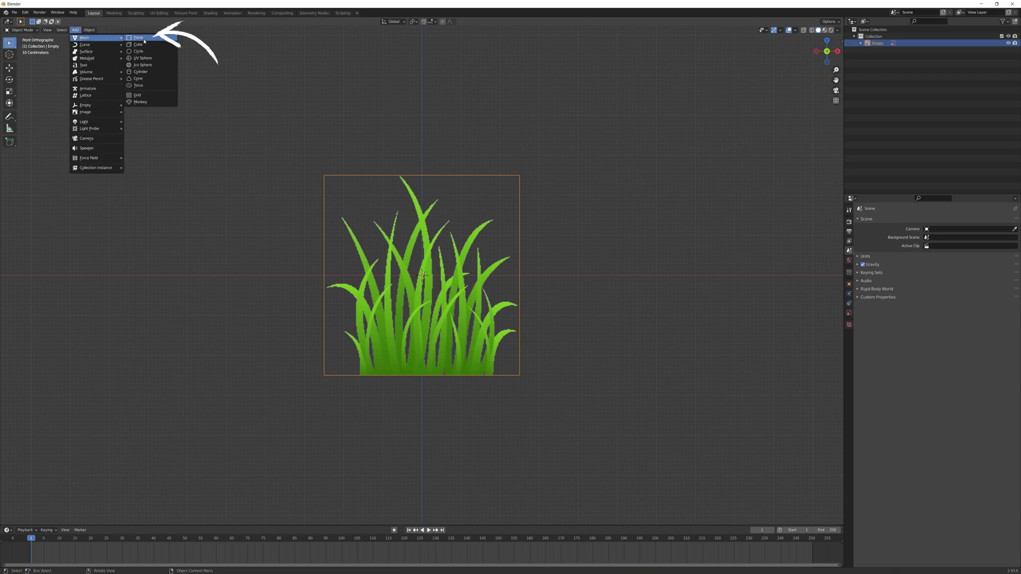
left_click(143, 38)
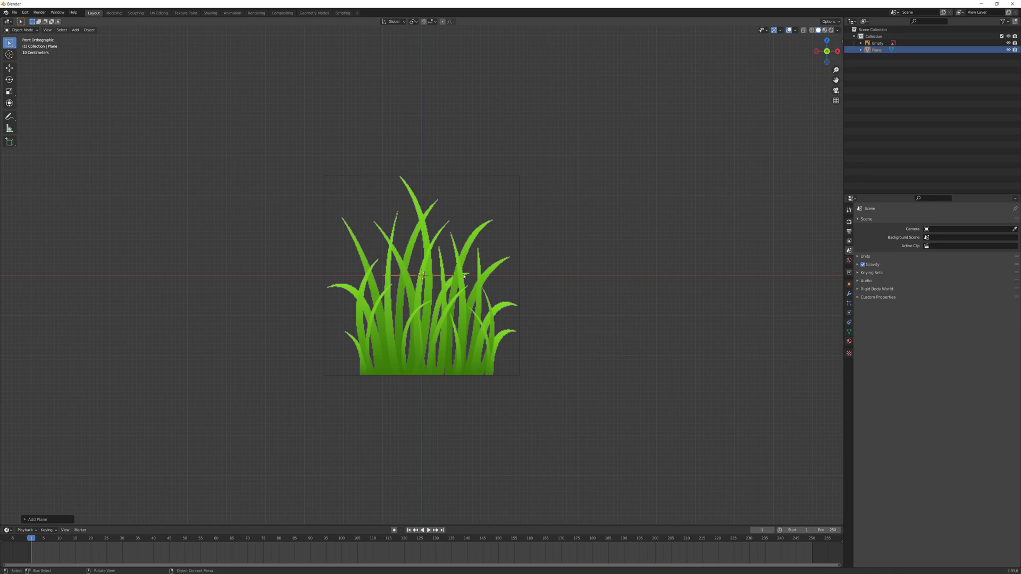
Rotate the plane 90° about X to stand it upright, then scale it to cover the grass image.
key("r")
key("x")
key("9")
key("0")
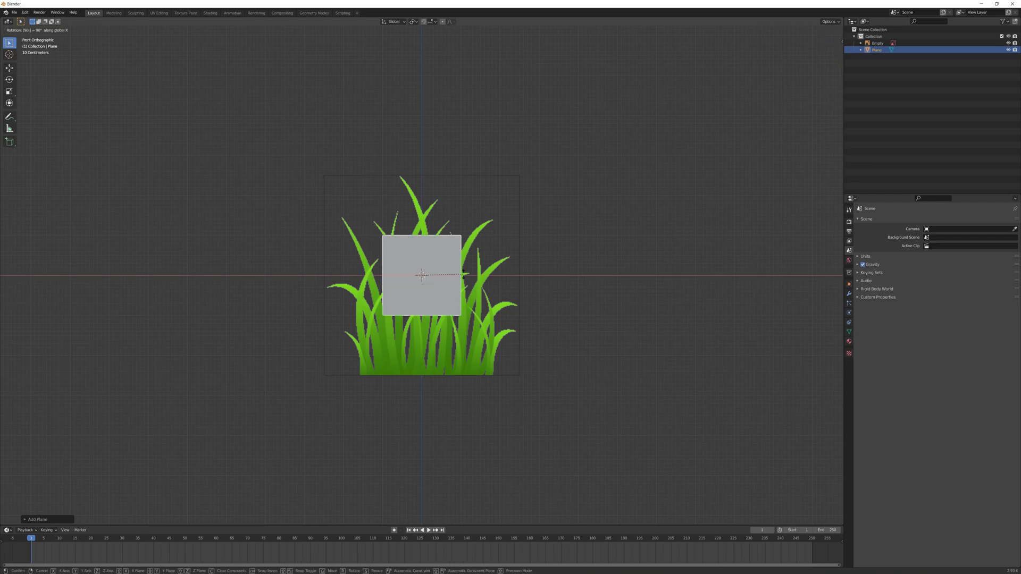
key("Return")
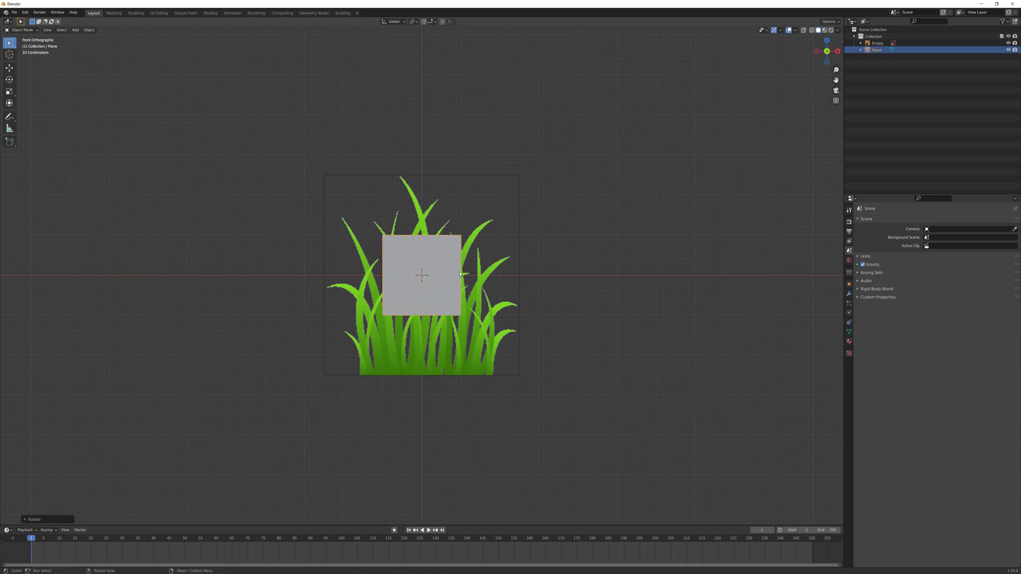
key("s")
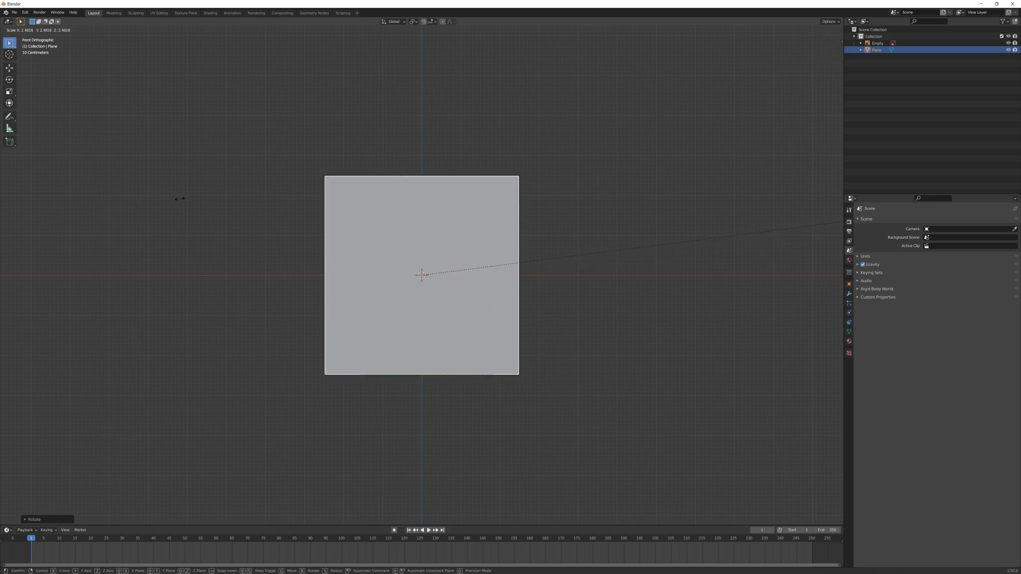
left_click(120, 202)
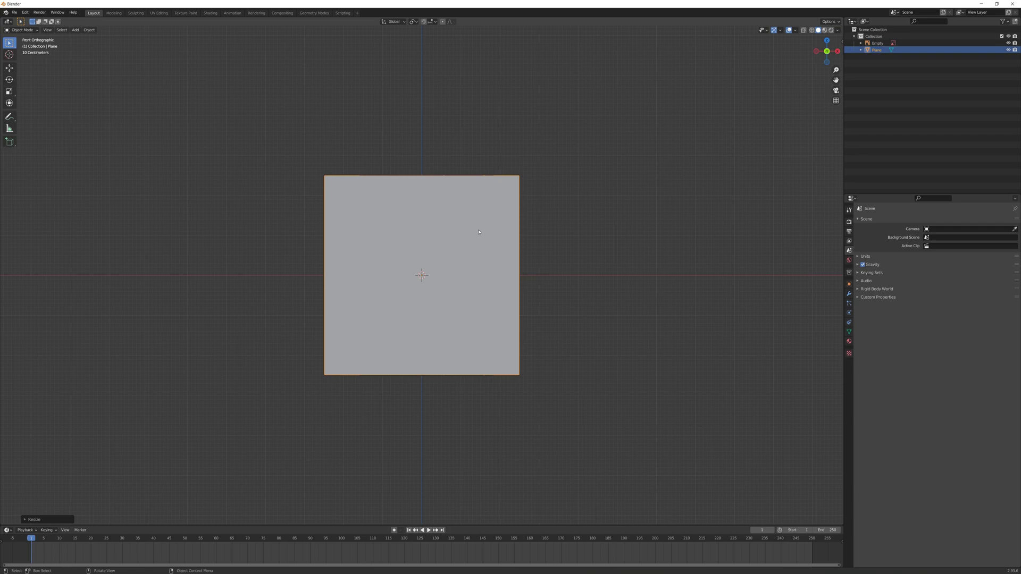
Delete the grass reference image and scale the plane down to 0.1.
left_click(877, 43)
key("Delete")
left_click(437, 239)
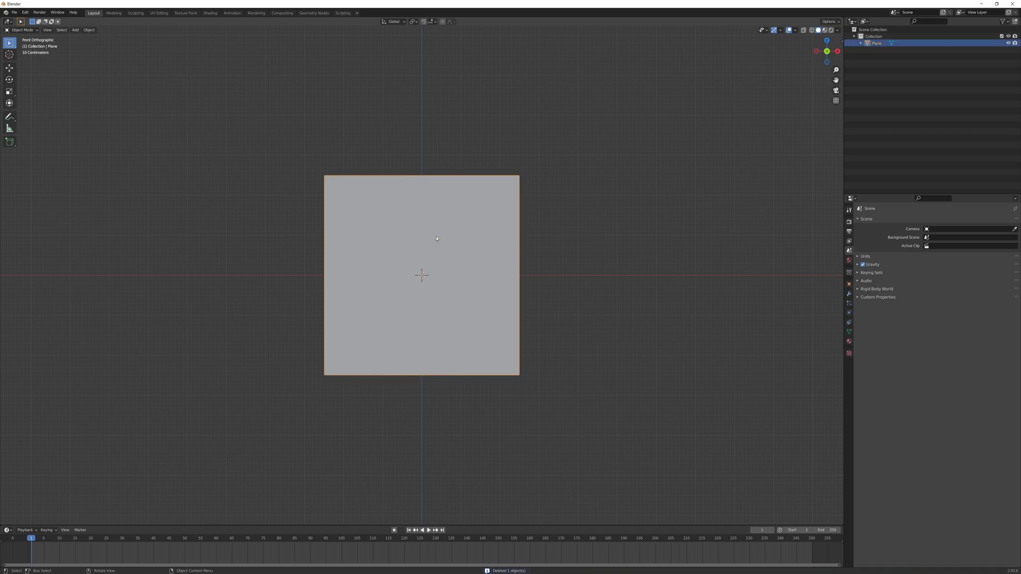
type("s")
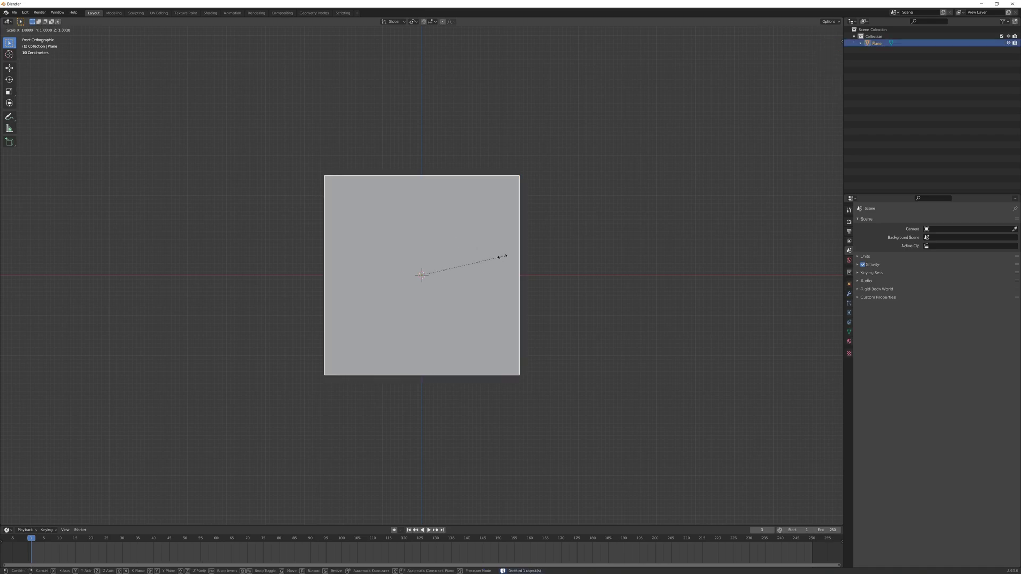
type(".1")
key("Return")
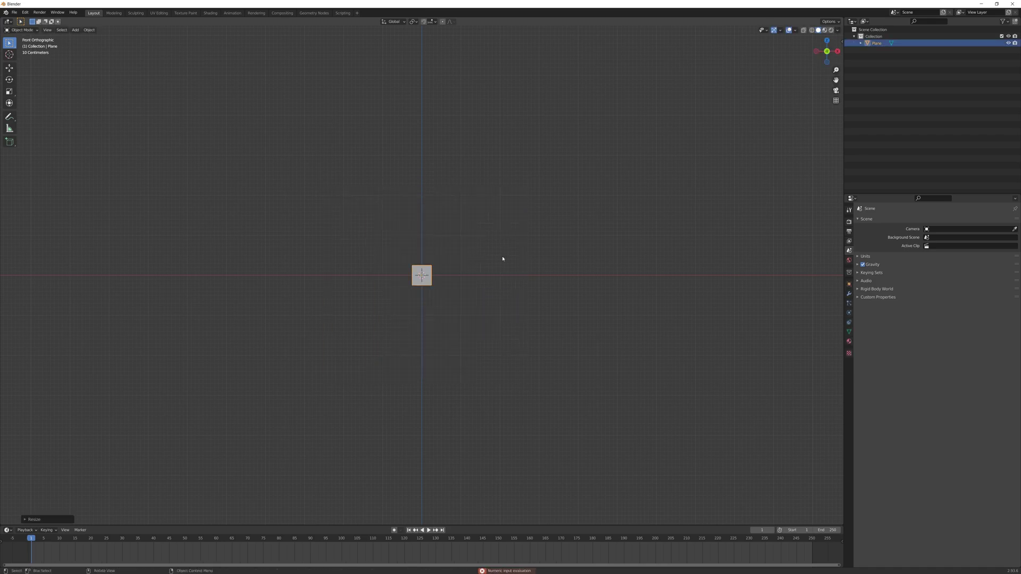
Move the plane up along Z so its bottom edge rests on the ground.
scroll(419, 216, "up", 5)
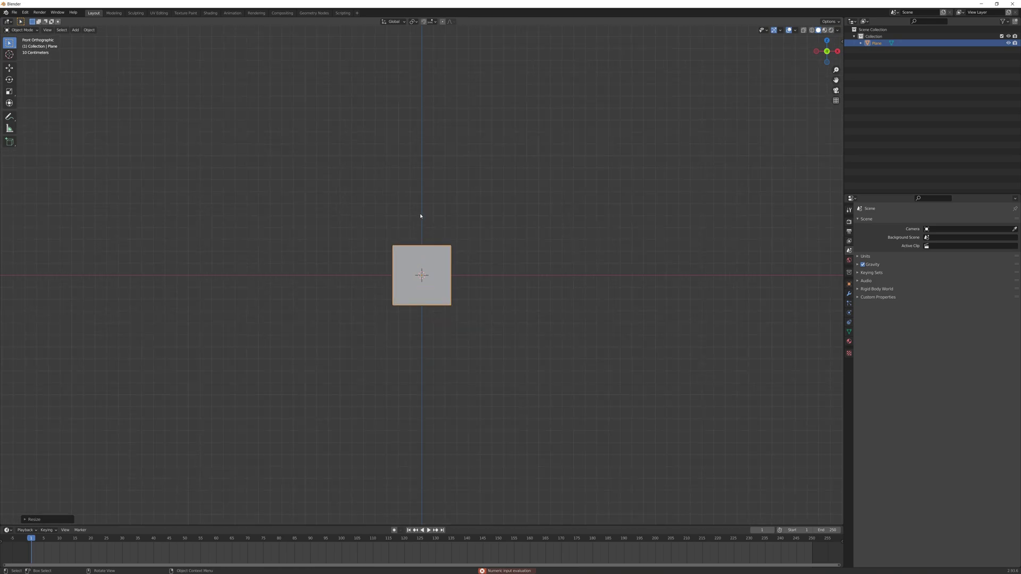
key("g")
key("z")
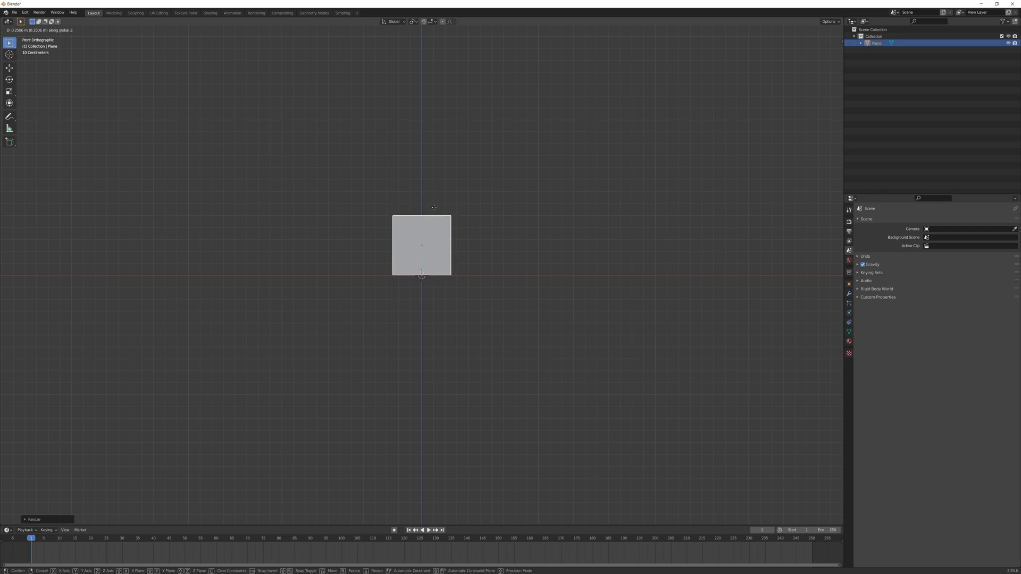
left_click(434, 207)
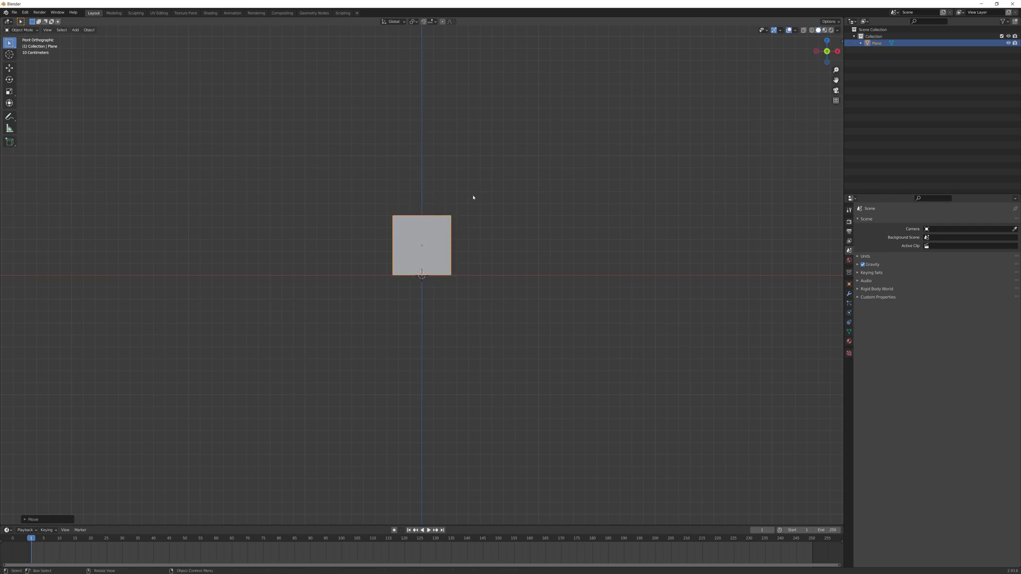
middle_click_drag(473, 200, 451, 232)
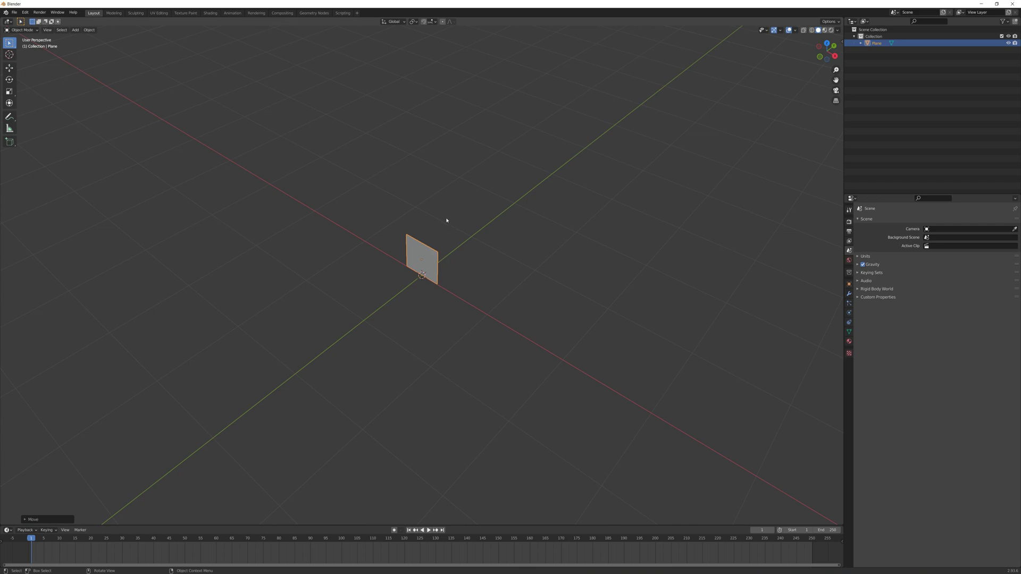
Duplicate the plane in place and rotate the copy 90° about Z to form a cross.
key("shift+d")
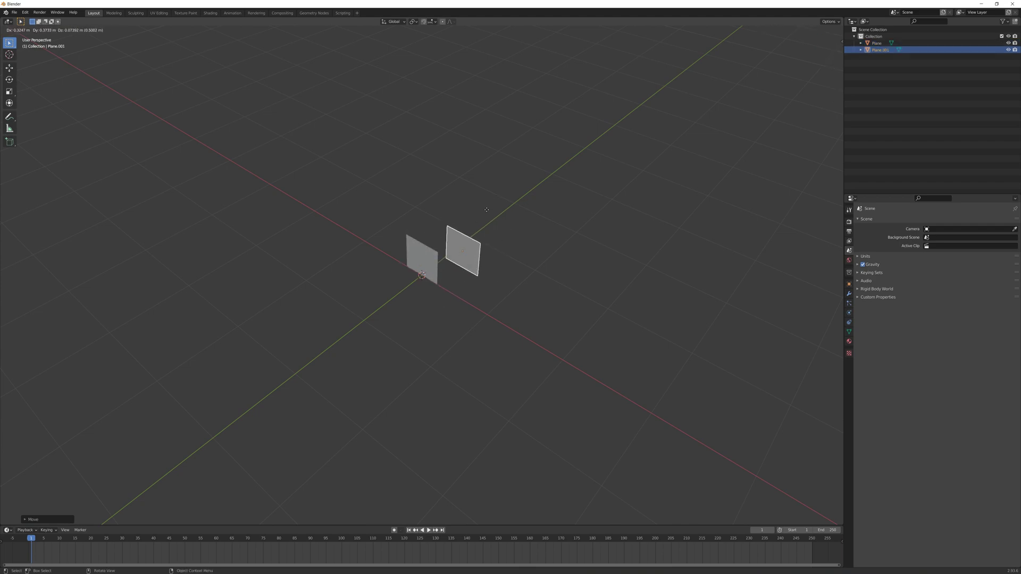
key("Escape")
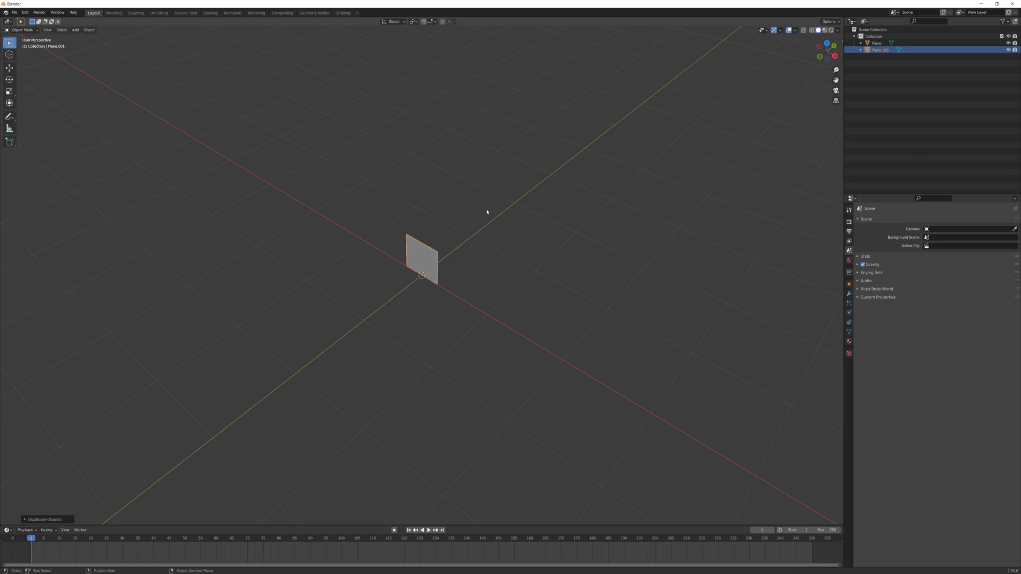
key("r")
type("z")
type("90")
key("Return")
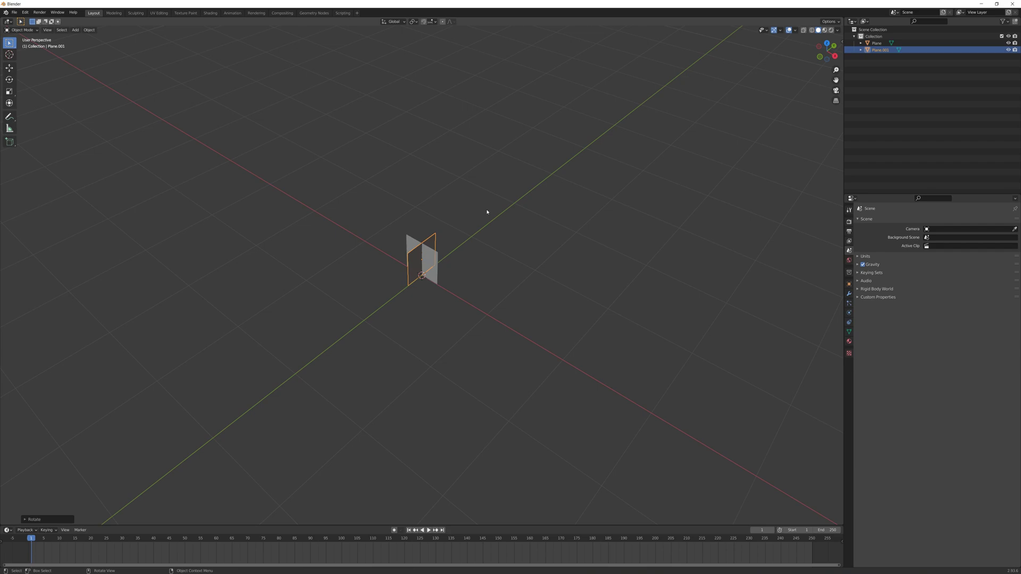
middle_click_drag(430, 224, 464, 195)
scroll(449, 210, "up", 2)
scroll(465, 196, "down", 3)
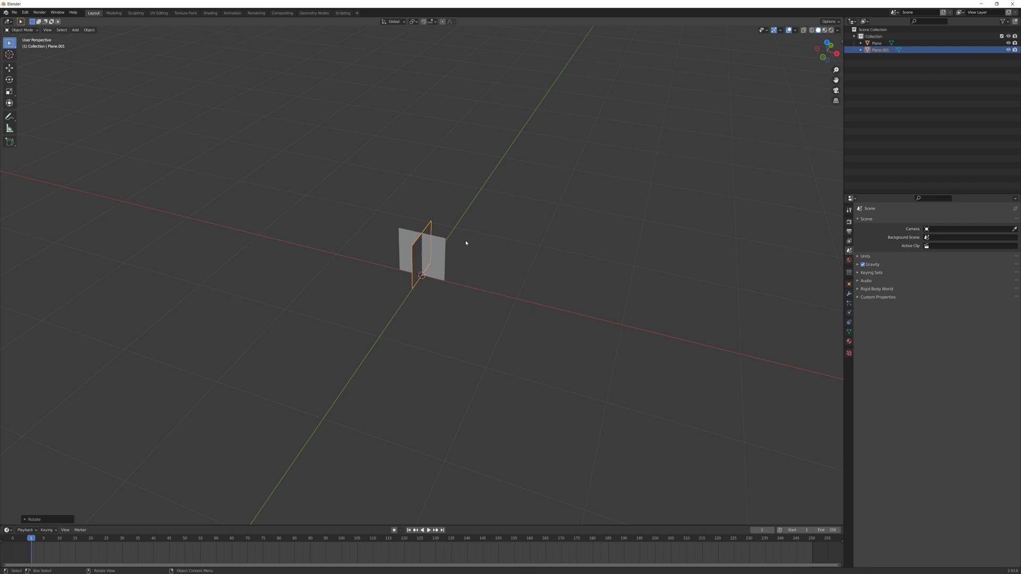
mouse_move(479, 225)
middle_mouse_down()
mouse_move(423, 209)
mouse_move(470, 228)
mouse_move(469, 210)
mouse_move(477, 215)
middle_mouse_up()
scroll(438, 249, "up", 2)
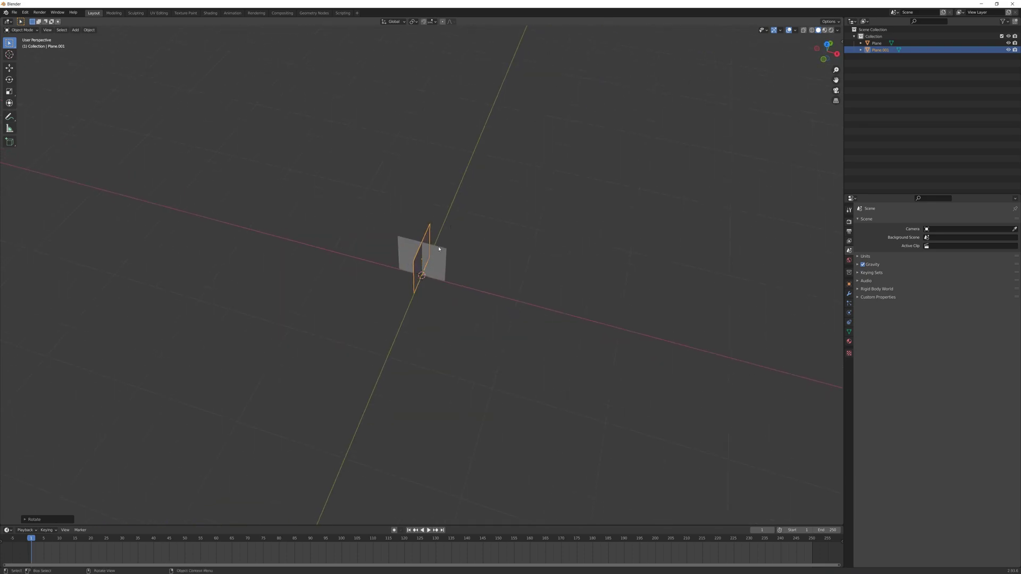
mouse_move(468, 243)
middle_mouse_down()
mouse_move(467, 228)
mouse_move(319, 205)
mouse_move(499, 227)
mouse_move(463, 228)
middle_mouse_up()
left_click(474, 247)
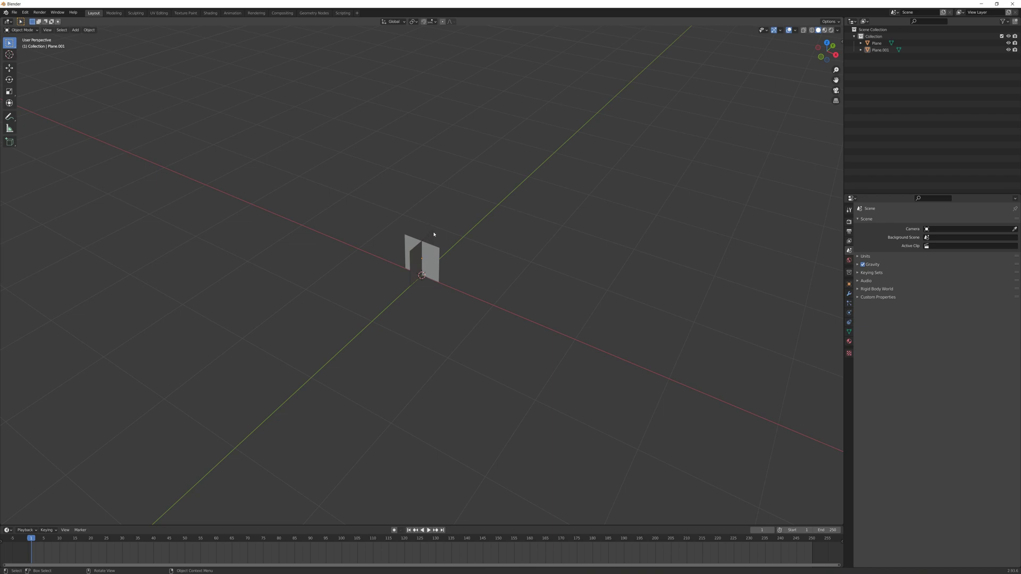
Duplicate the crossed pair and place the copy beside it along X.
key("a")
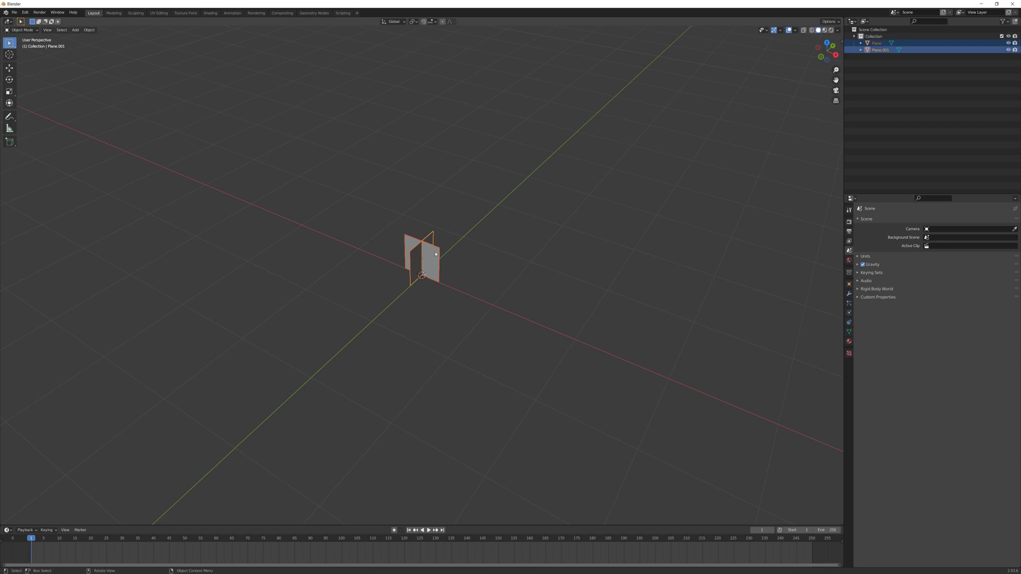
key("shift+d")
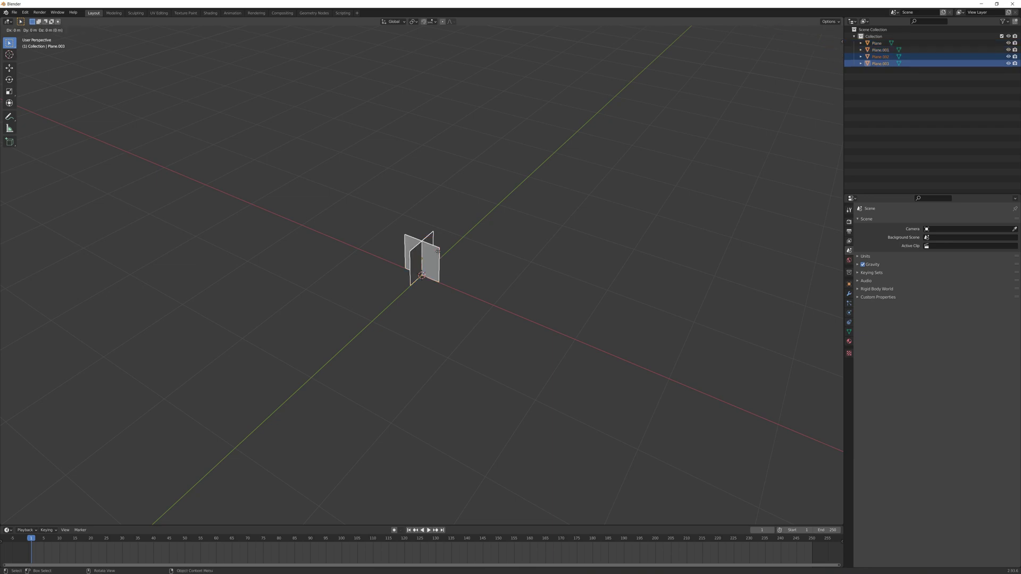
key("x")
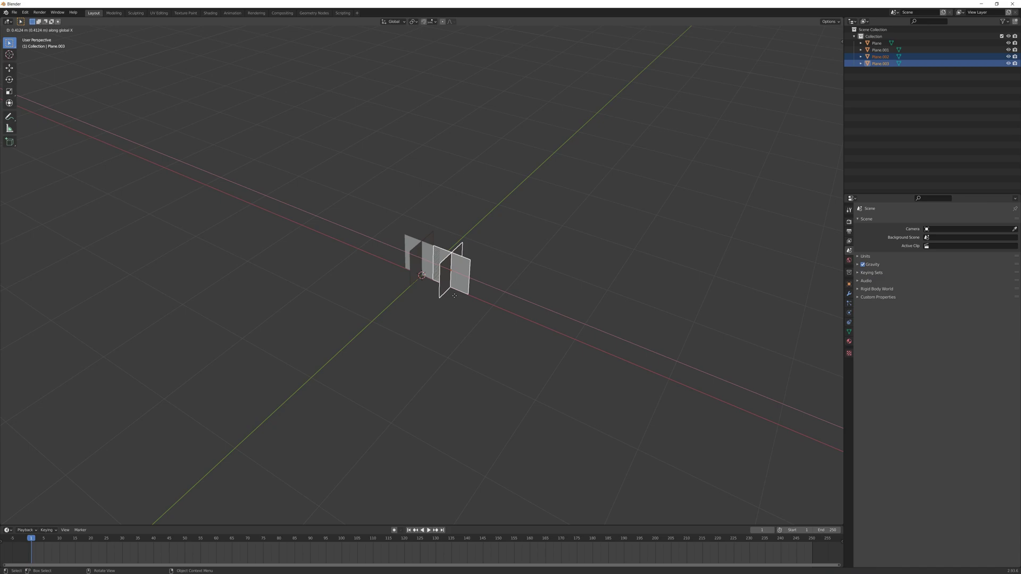
left_click(455, 296)
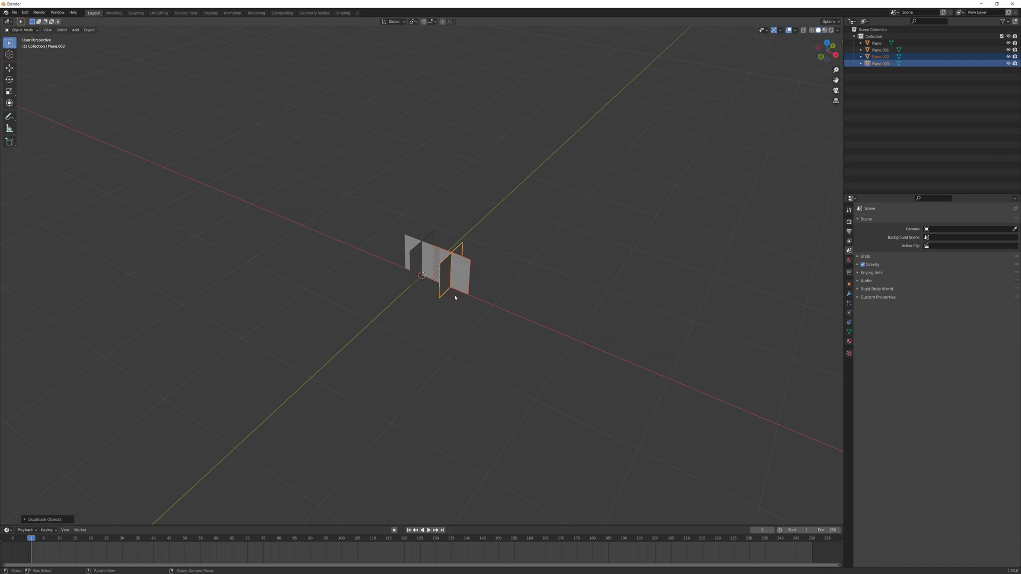
middle_click_drag(457, 209, 461, 218)
Duplicate all four planes along Y to make eight planes, Plane through Plane.007.
key("a")
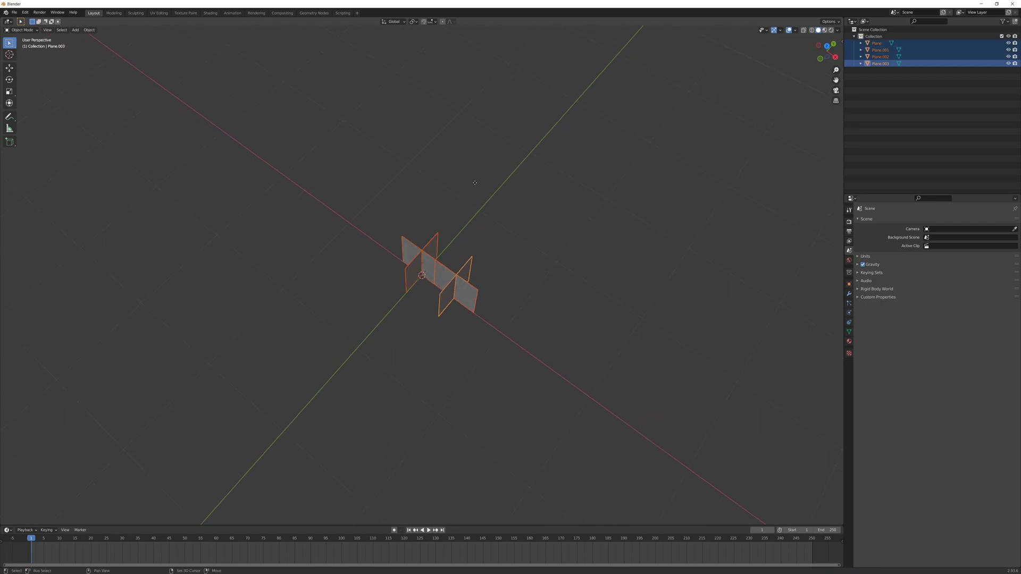
key("shift+d")
key("y")
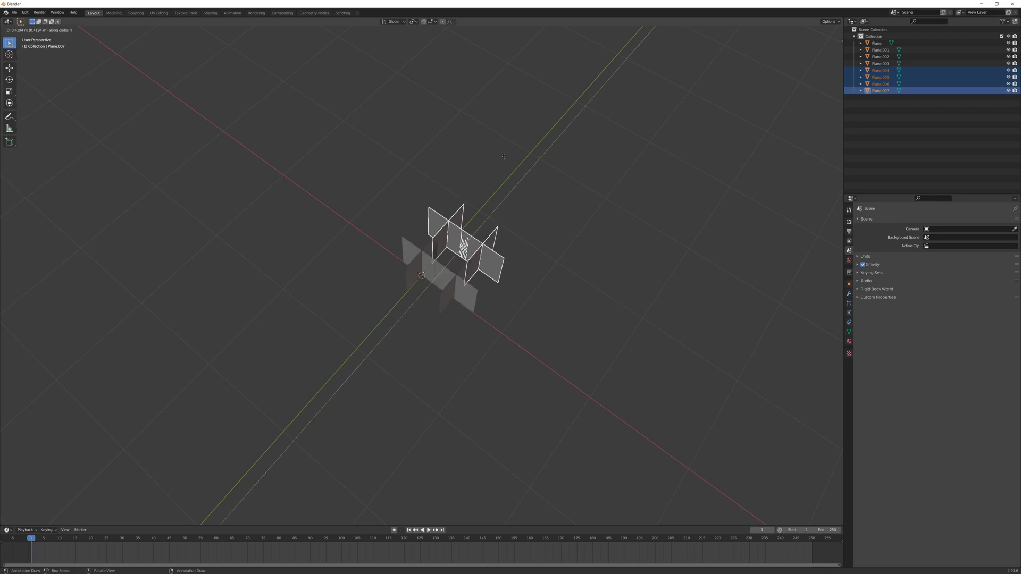
left_click(504, 156)
mouse_move(505, 158)
middle_mouse_down()
mouse_move(545, 182)
mouse_move(540, 164)
mouse_move(499, 176)
middle_mouse_up()
left_click(540, 164)
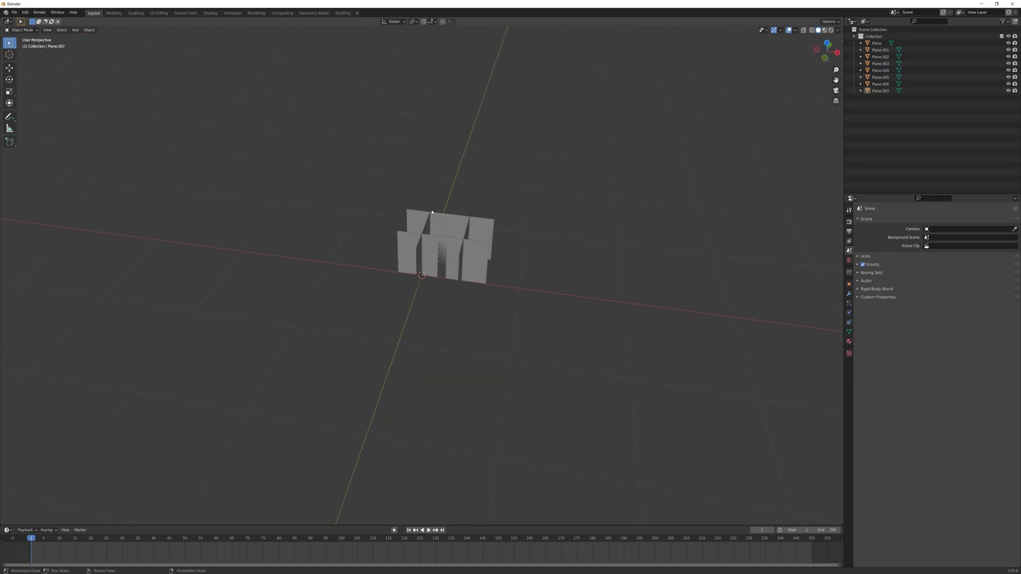
Select all eight planes and move them along Y and X to centre them on the origin.
left_click(458, 222)
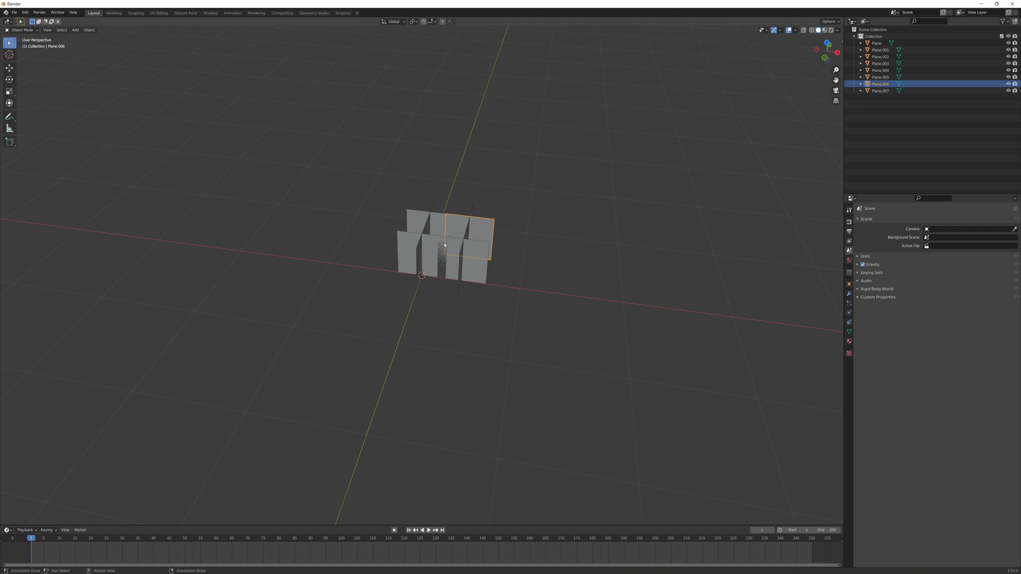
middle_click_drag(496, 200, 478, 250)
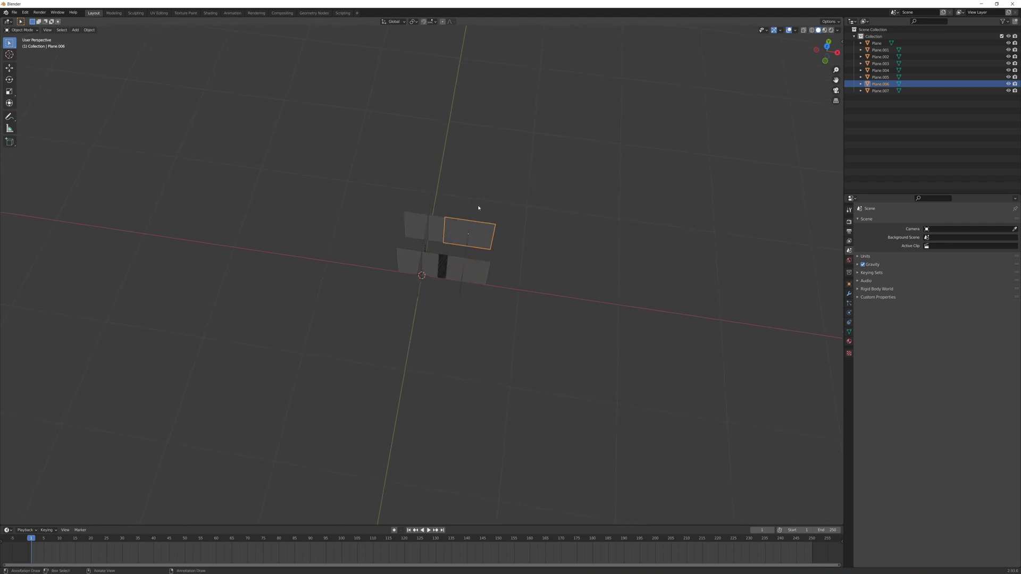
key("a")
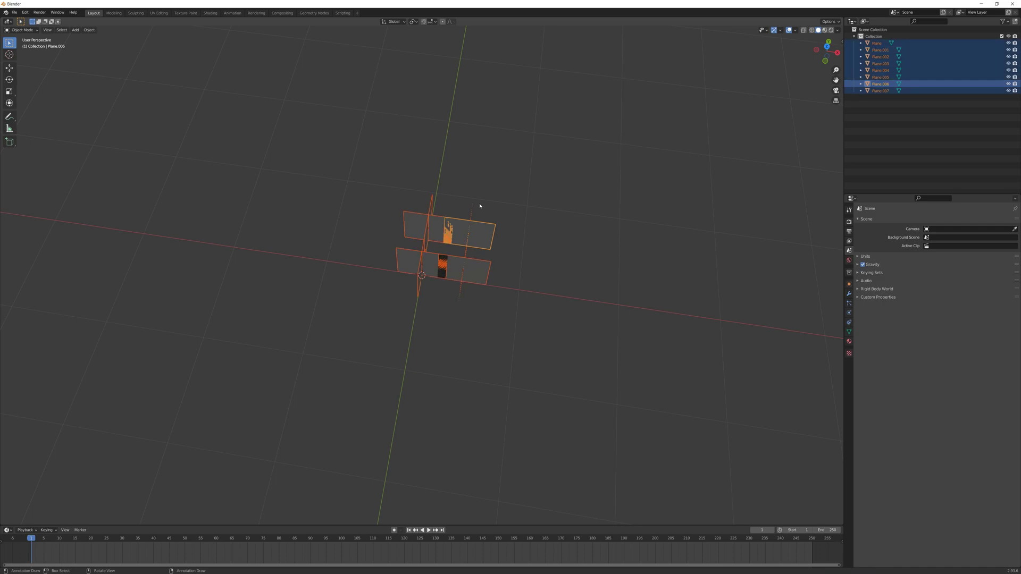
middle_click_drag(480, 206, 484, 203)
key("g")
key("y")
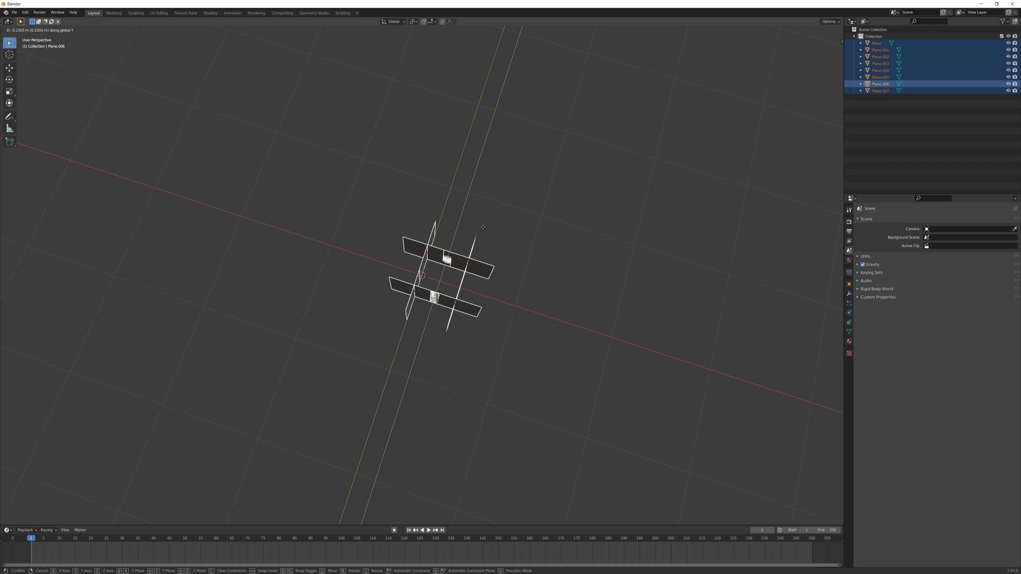
left_click(483, 229)
key("g")
key("x")
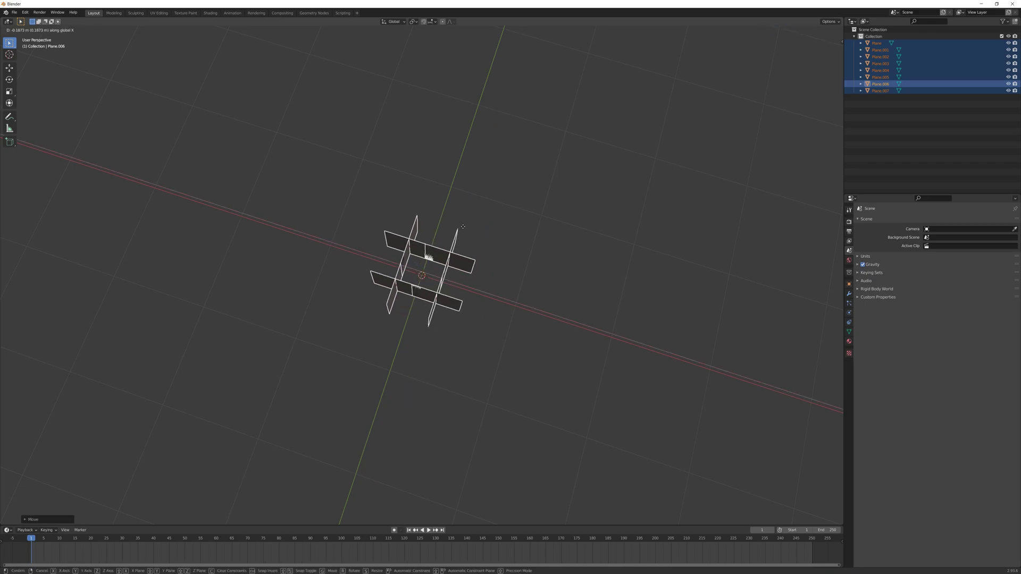
left_click(463, 228)
mouse_move(479, 230)
middle_mouse_down()
mouse_move(486, 218)
mouse_move(477, 220)
middle_mouse_up()
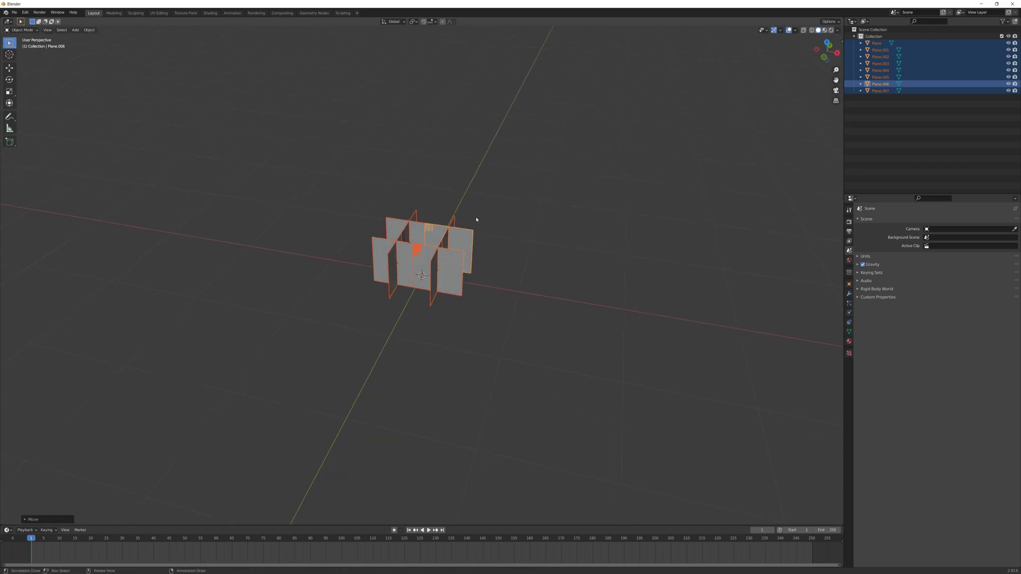
Join the eight planes into a single object, Plane.006.
right_click(447, 260)
left_click(437, 276)
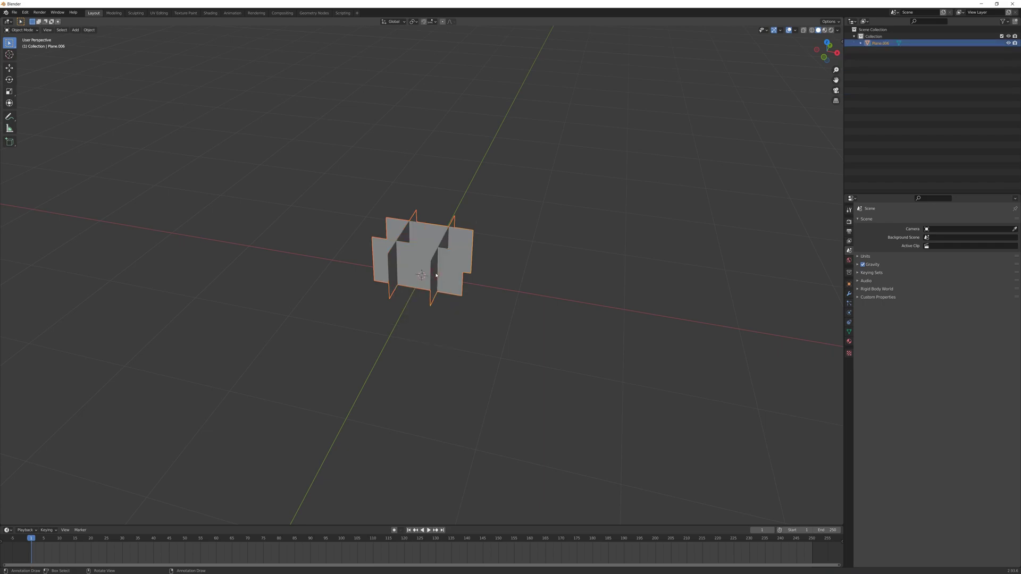
mouse_move(477, 222)
middle_mouse_down()
mouse_move(477, 251)
mouse_move(454, 226)
mouse_move(478, 235)
middle_mouse_up()
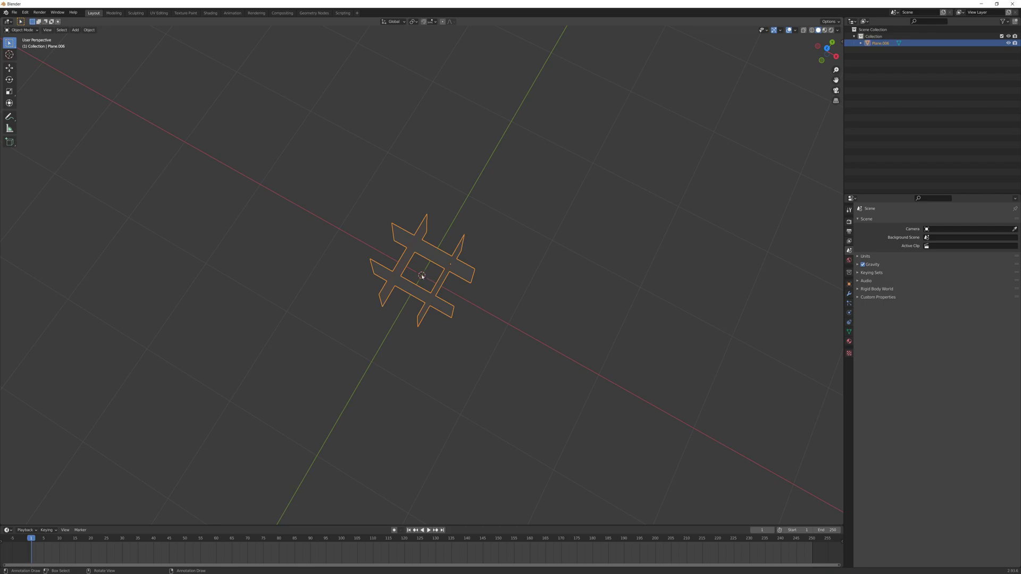
middle_click_drag(464, 284, 419, 281)
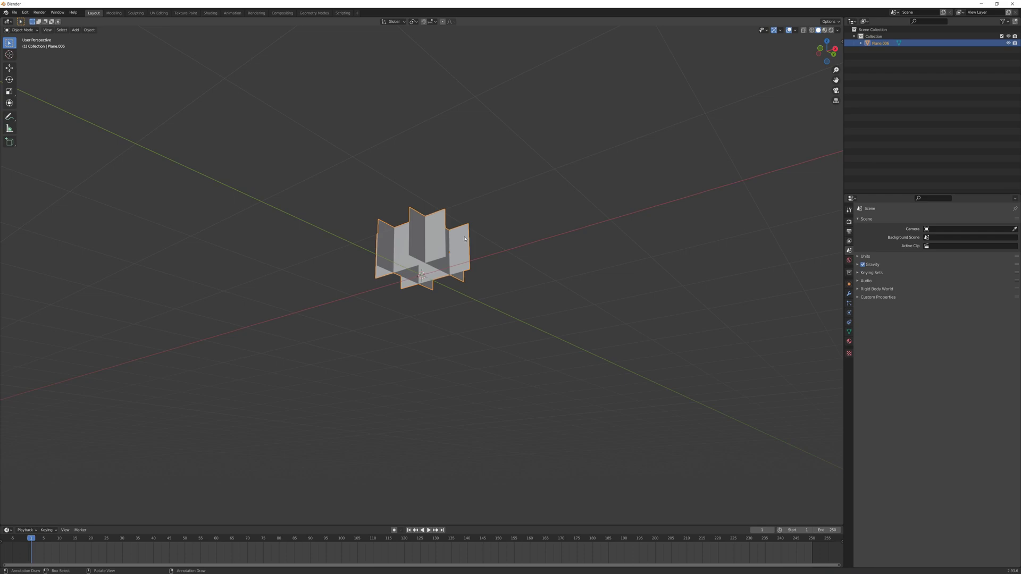
middle_click_drag(465, 239, 466, 265)
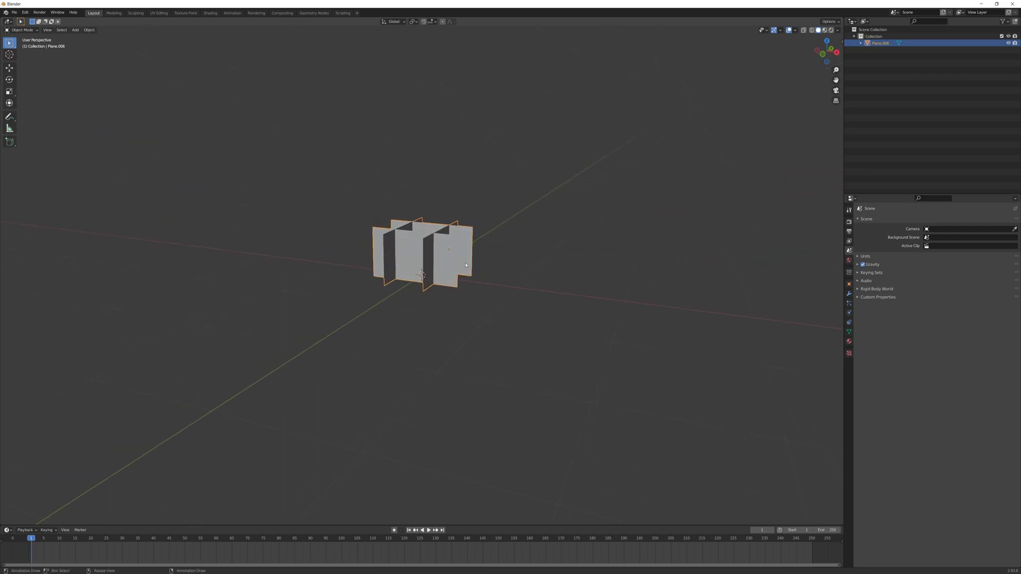
Set the joined object's origin to the 3D cursor.
left_click(90, 31)
mouse_move(127, 45)
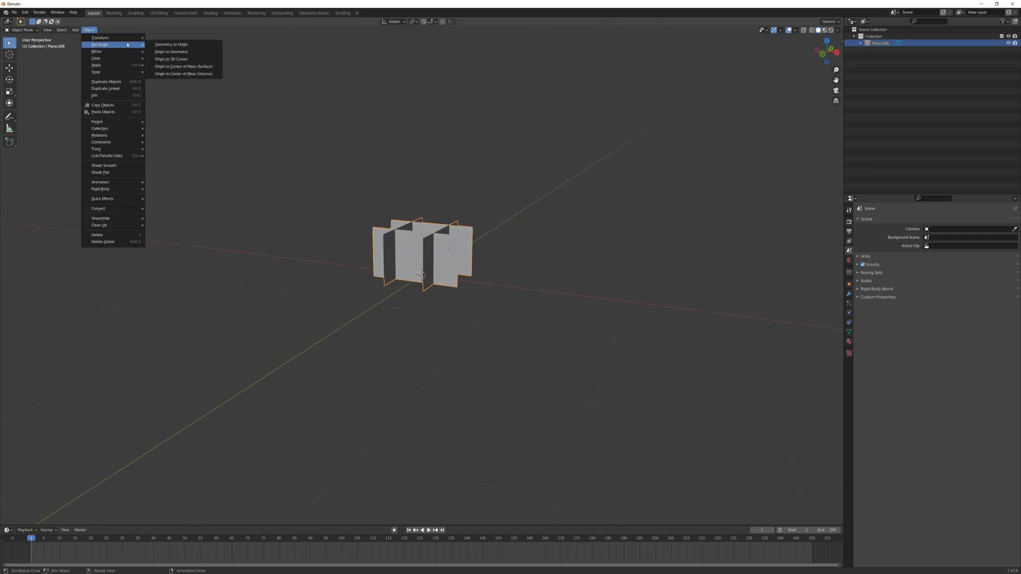
left_click(177, 59)
middle_click_drag(468, 152, 442, 157)
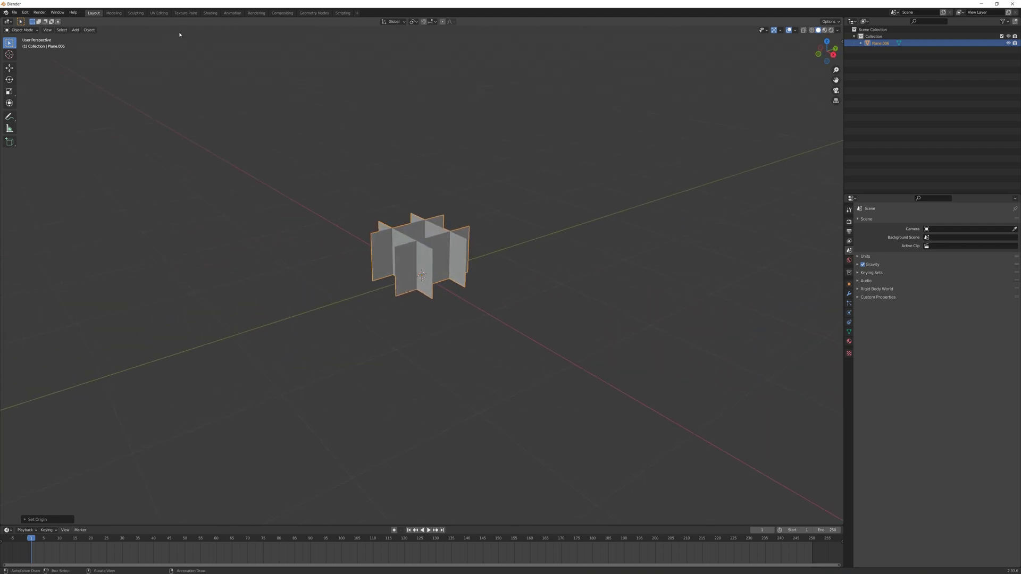
In the UV Editing workspace, scale all of Plane.006's UVs down to about 0.99.
left_click(159, 13)
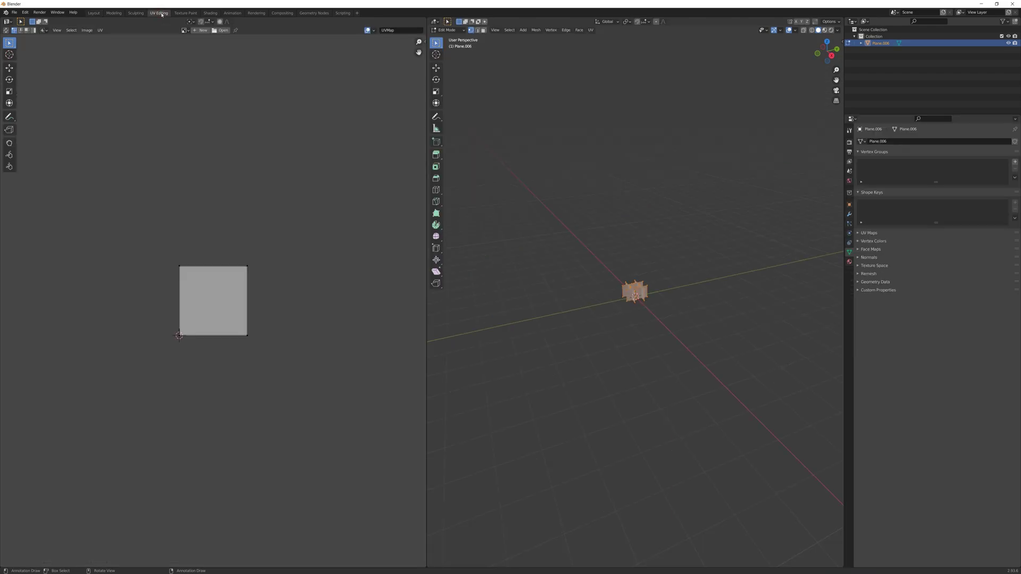
scroll(512, 252, "up", 4)
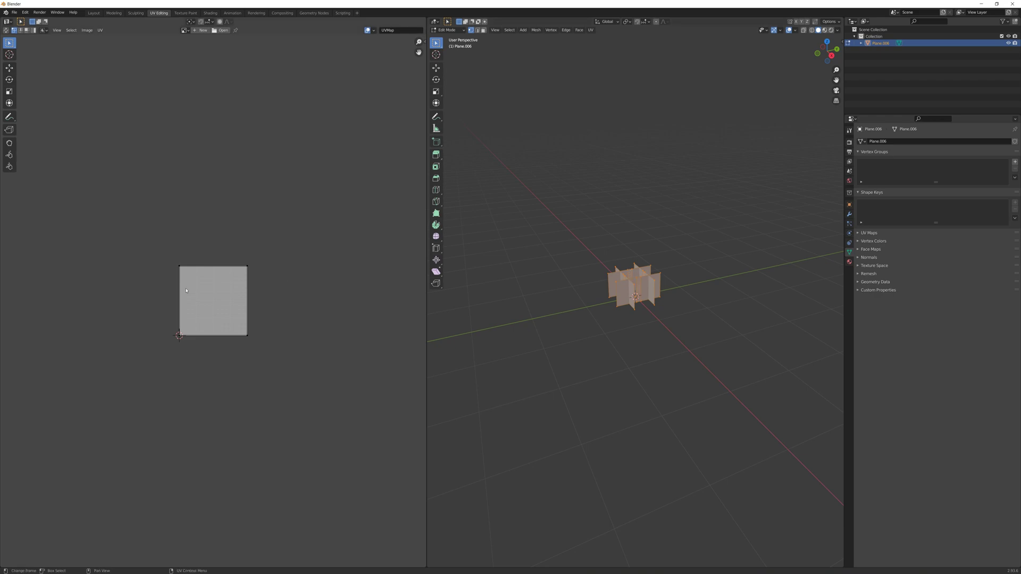
scroll(193, 288, "up", 4)
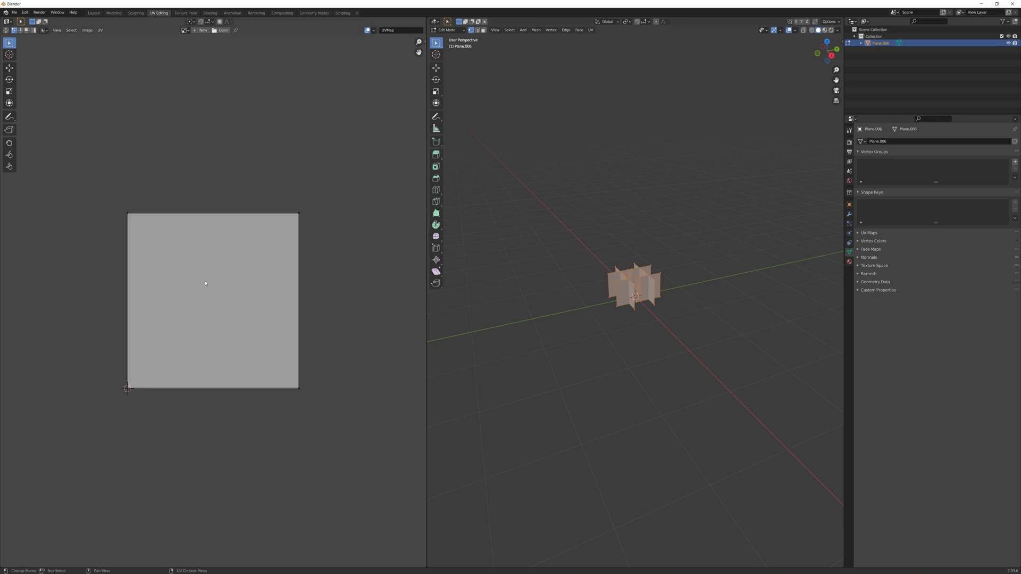
key("a")
key("s")
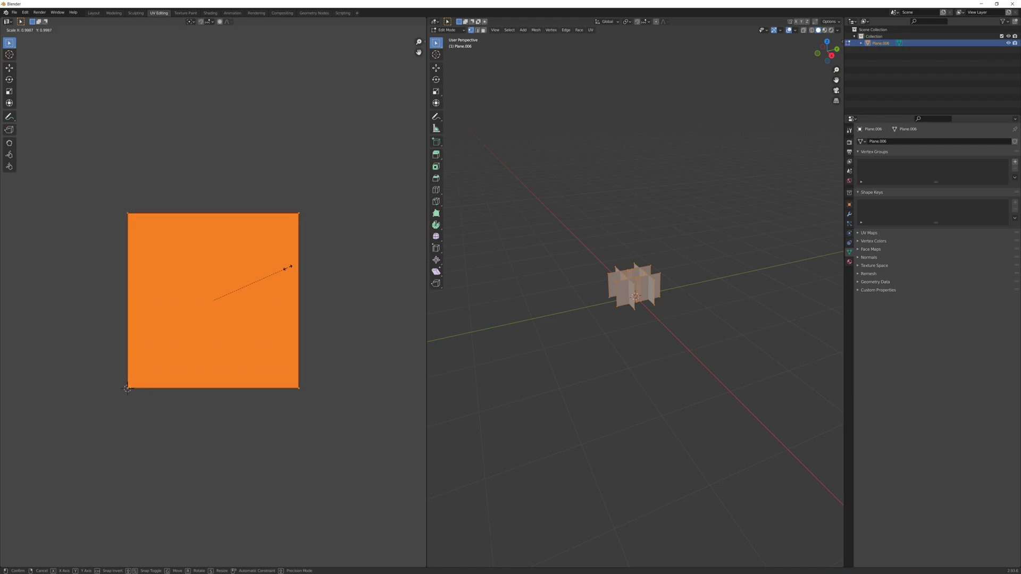
left_click(288, 270)
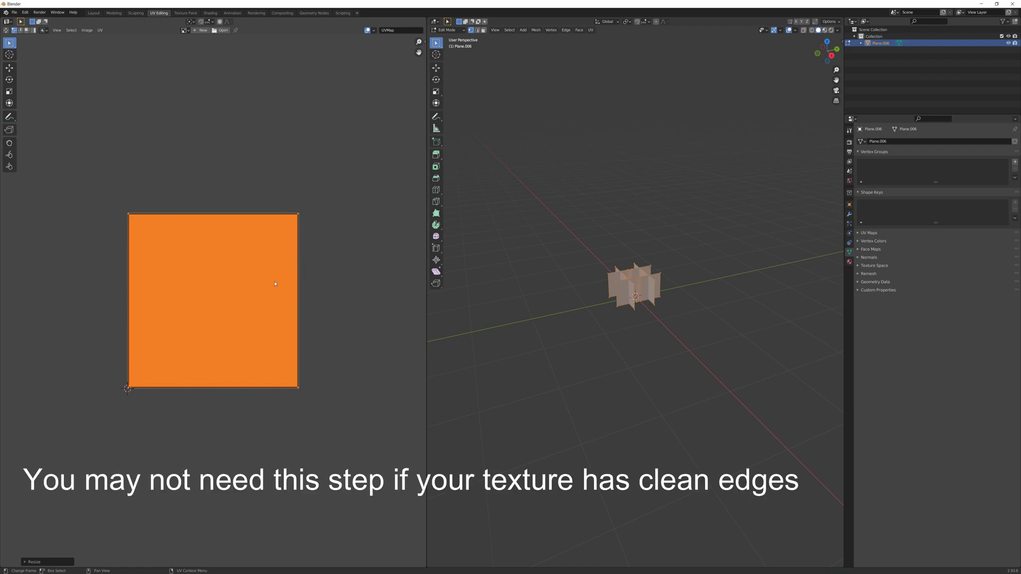
Back in the Layout workspace, export Plane.006 as FBX to the Desktop named grass.fbx.
left_click(94, 13)
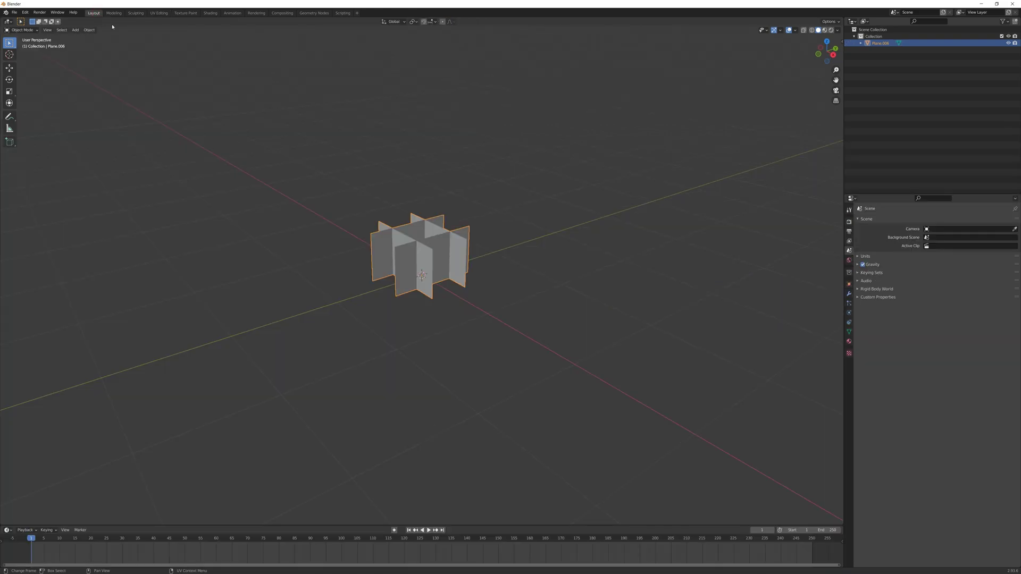
left_click(14, 12)
mouse_move(52, 114)
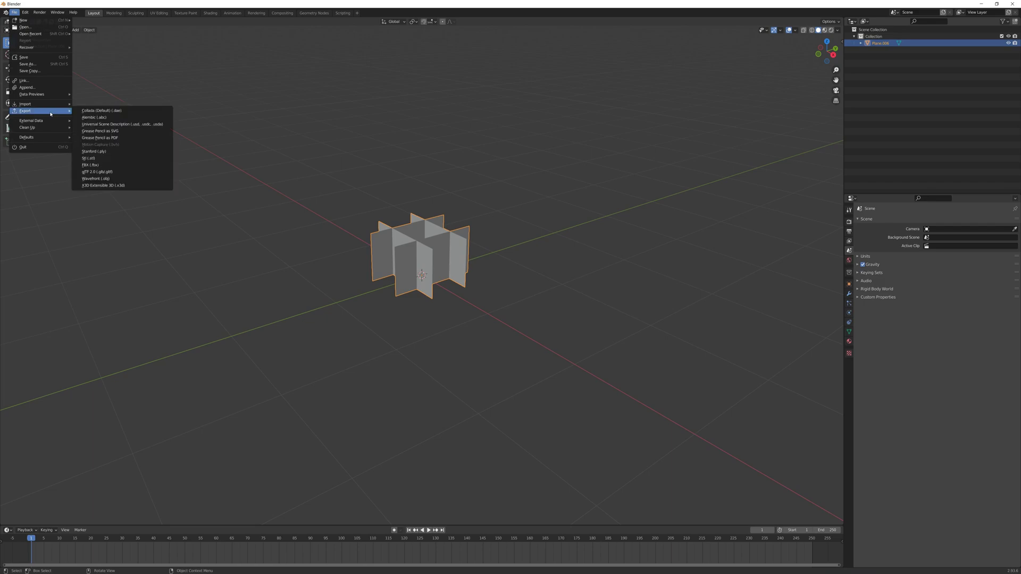
left_click(100, 166)
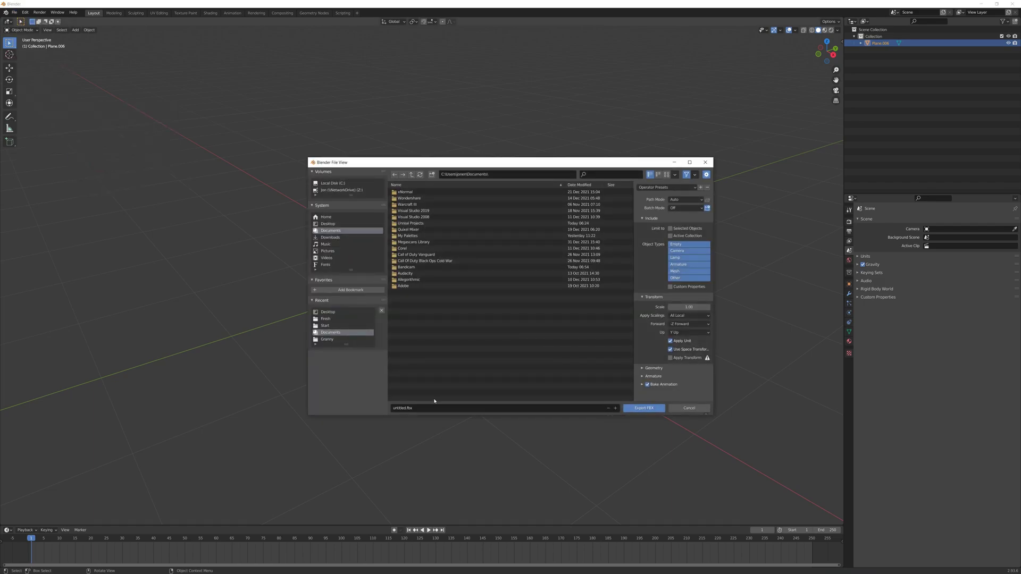
left_click(340, 314)
left_click(417, 408)
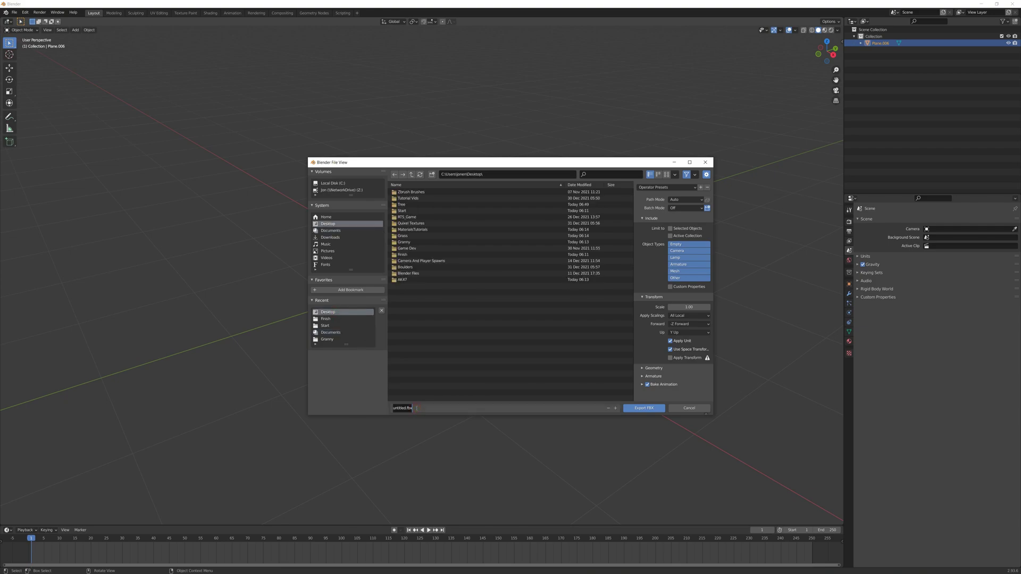
type("grass.fbx")
key("Return")
left_click(641, 408)
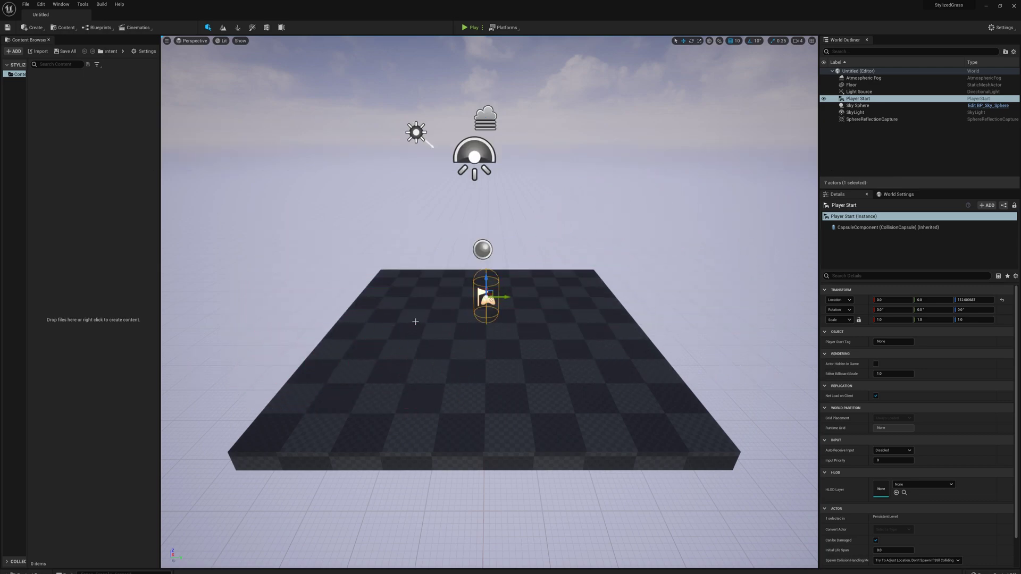
Delete the Floor, Player Start and SphereReflectionCapture, then switch to Landscape mode.
left_click(415, 321)
key("Delete")
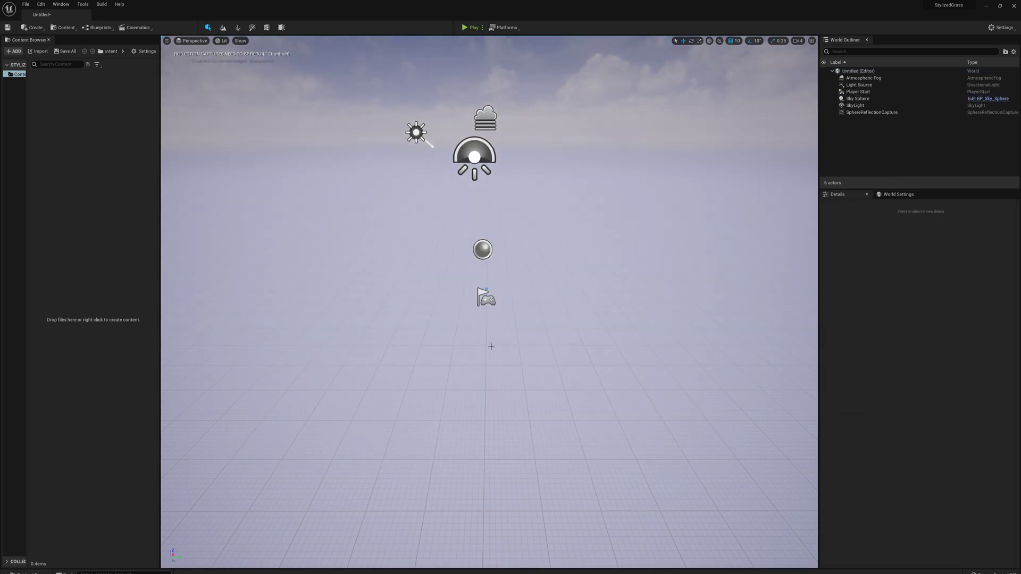
left_click(485, 299)
key("Delete")
left_click(479, 250)
key("Delete")
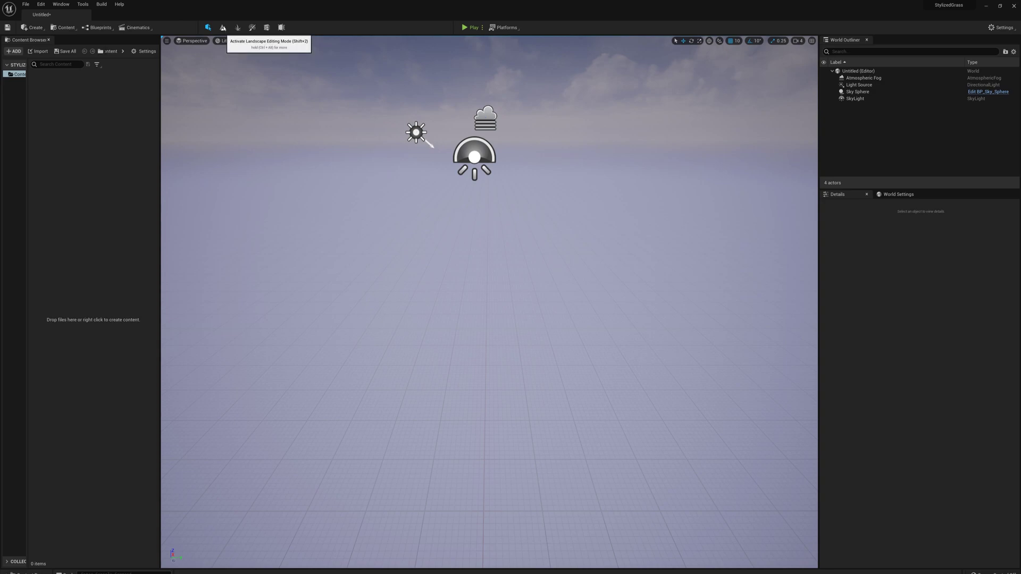
left_click(223, 27)
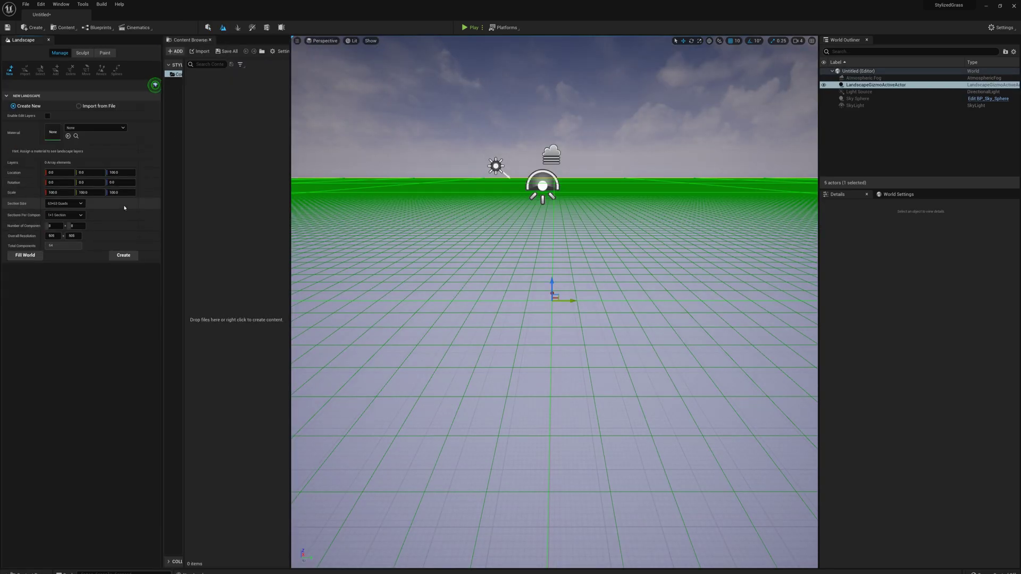
Create the new landscape and reduce the sculpt brush size.
left_click(123, 256)
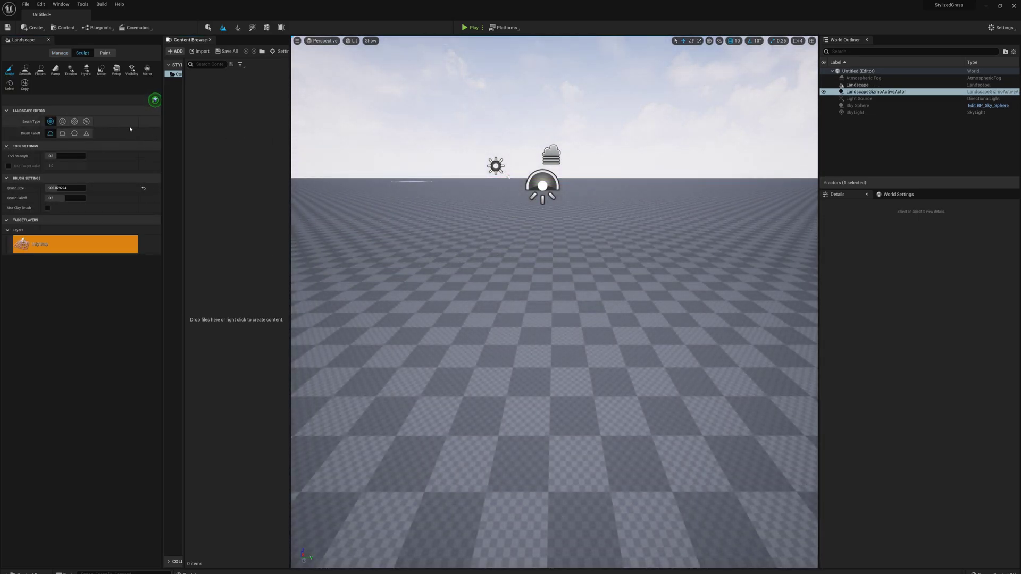
left_click_drag(74, 188, 68, 189)
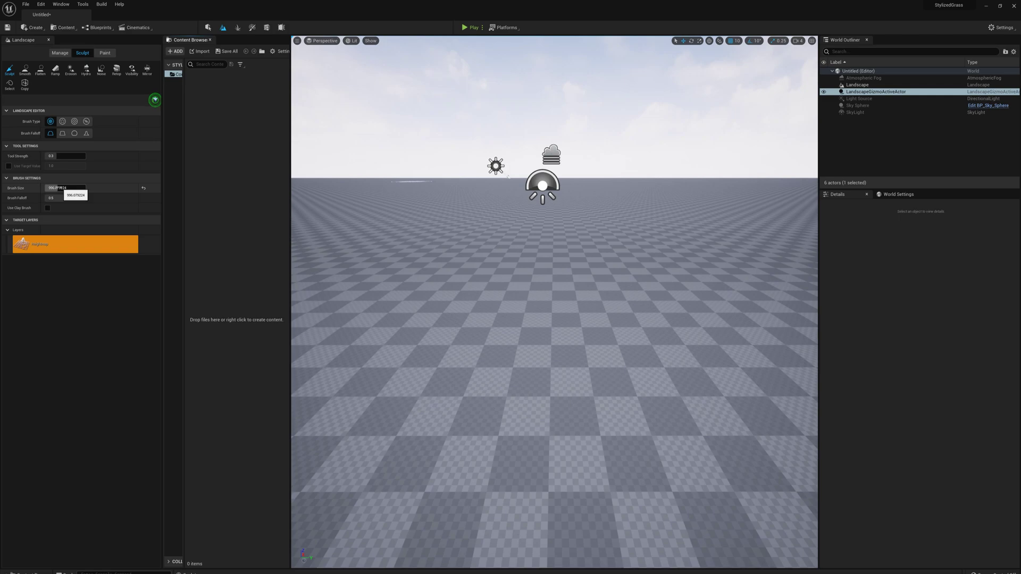
left_click(68, 189)
Sculpt a centre-left hill, ridges and a raised mound into the landscape.
mouse_move(365, 323)
right_mouse_down()
mouse_move(367, 372)
mouse_move(365, 298)
mouse_move(365, 322)
right_mouse_up()
mouse_move(366, 323)
left_mouse_down()
mouse_move(384, 285)
mouse_move(637, 226)
left_mouse_up()
mouse_move(615, 171)
left_mouse_down()
mouse_move(410, 165)
mouse_move(340, 183)
left_mouse_up()
right_click_drag(525, 220, 503, 208)
mouse_move(524, 220)
left_mouse_down()
mouse_move(499, 183)
mouse_move(684, 239)
mouse_move(672, 267)
left_mouse_up()
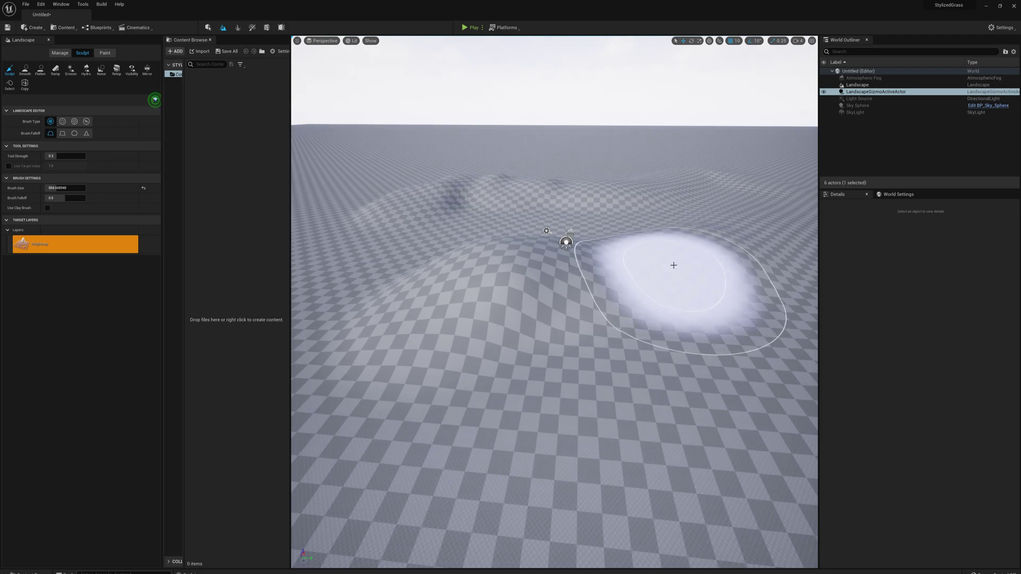
Exit landscape mode and create a new content folder named Grass.
left_click(208, 27)
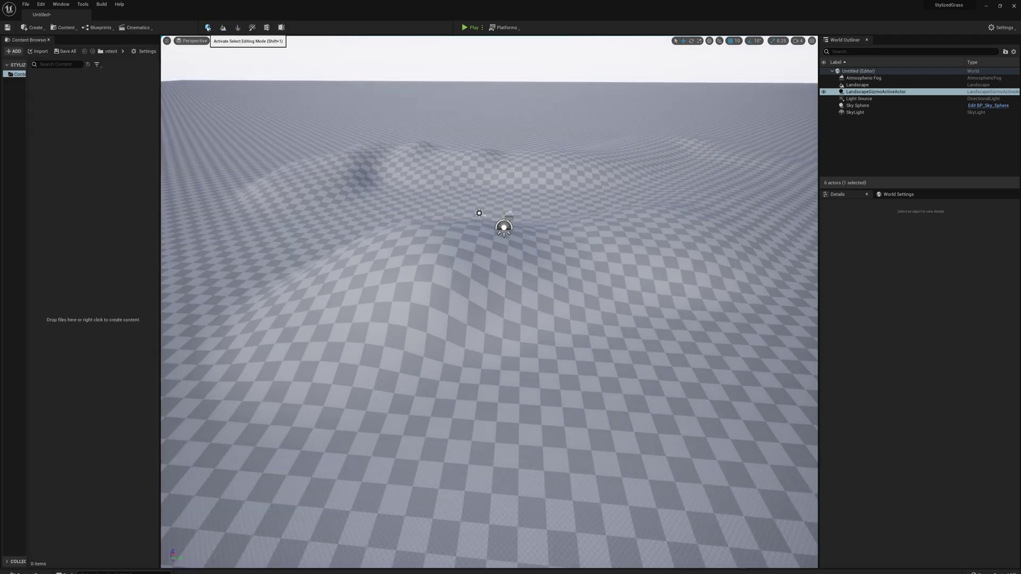
right_click(72, 114)
left_click(123, 129)
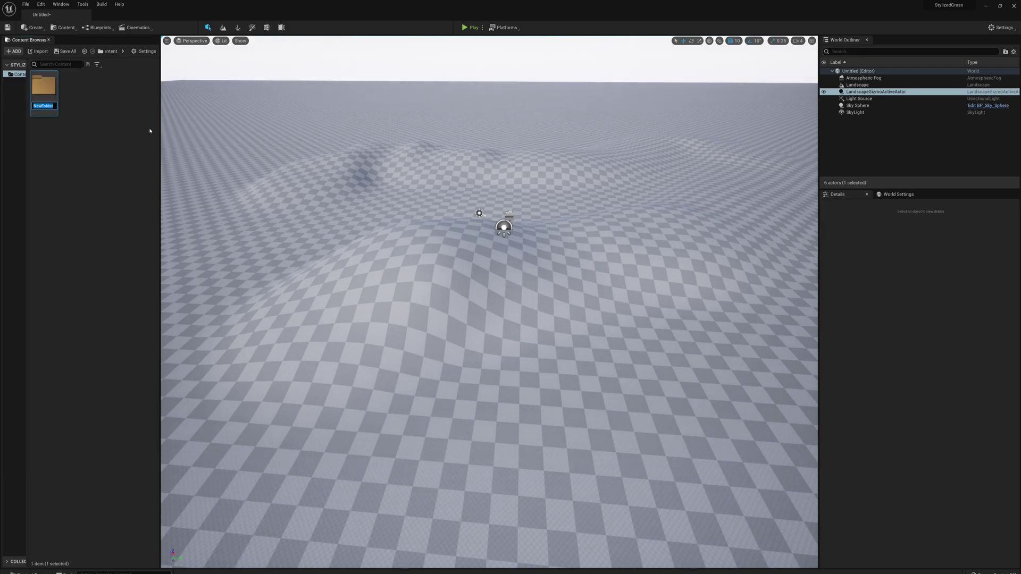
type("Grass")
key("Return")
key("Return")
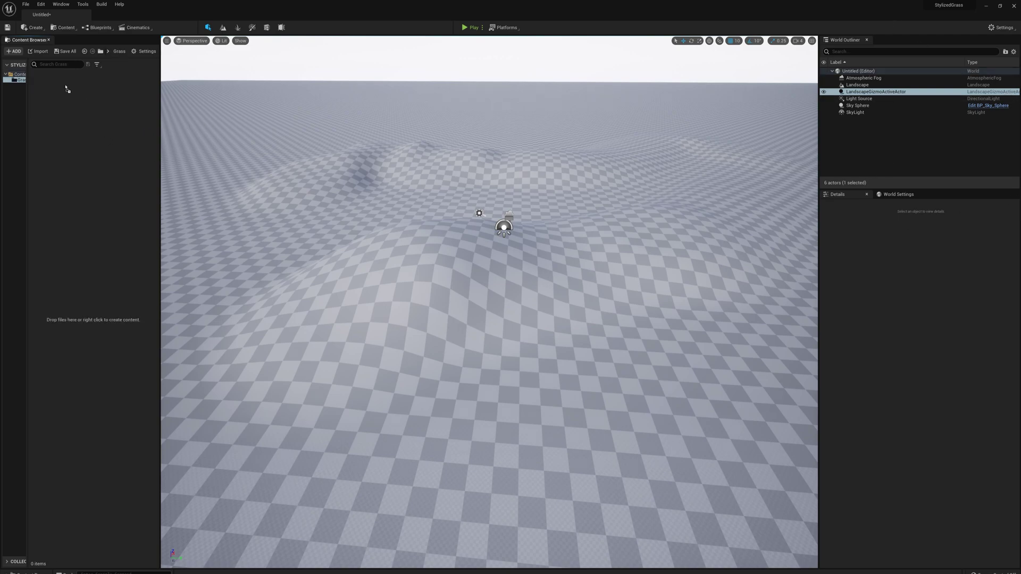
Import the grass FBX into Grass with Material Import Method set to Do Not Create Material.
left_click_drag(65, 112, 80, 114)
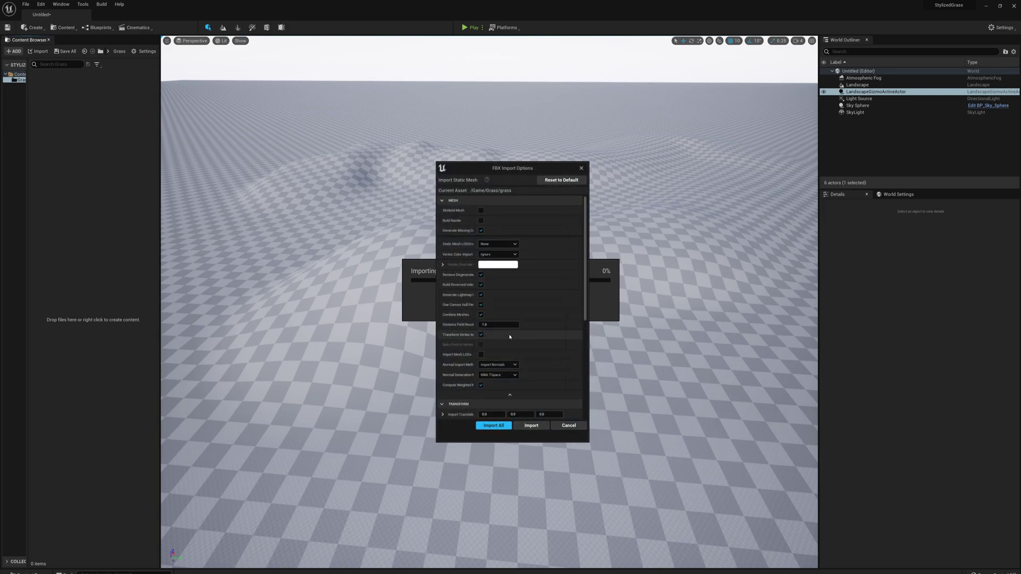
scroll(514, 335, "down", 3)
scroll(515, 335, "down", 4)
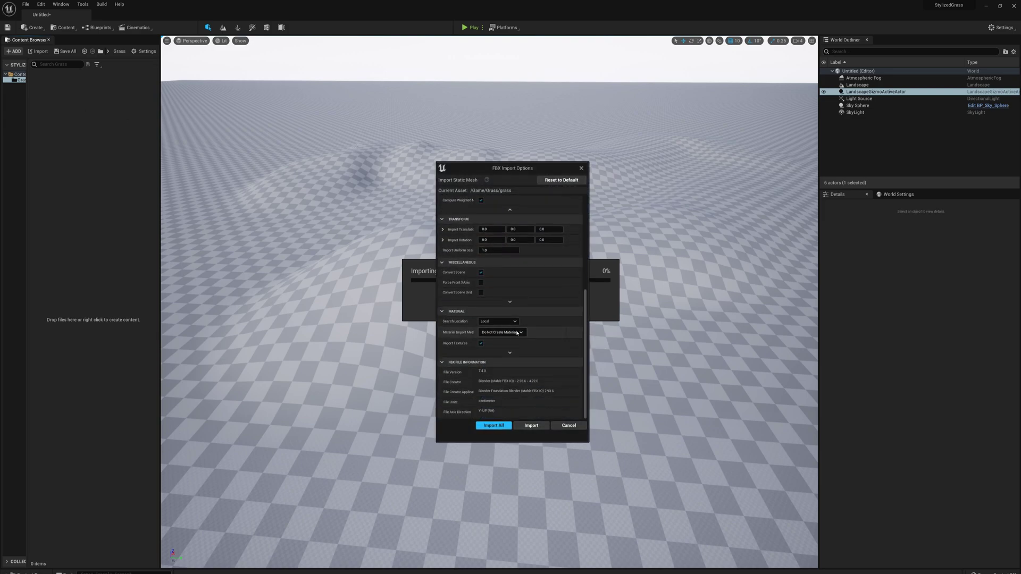
left_click(499, 332)
left_click(505, 352)
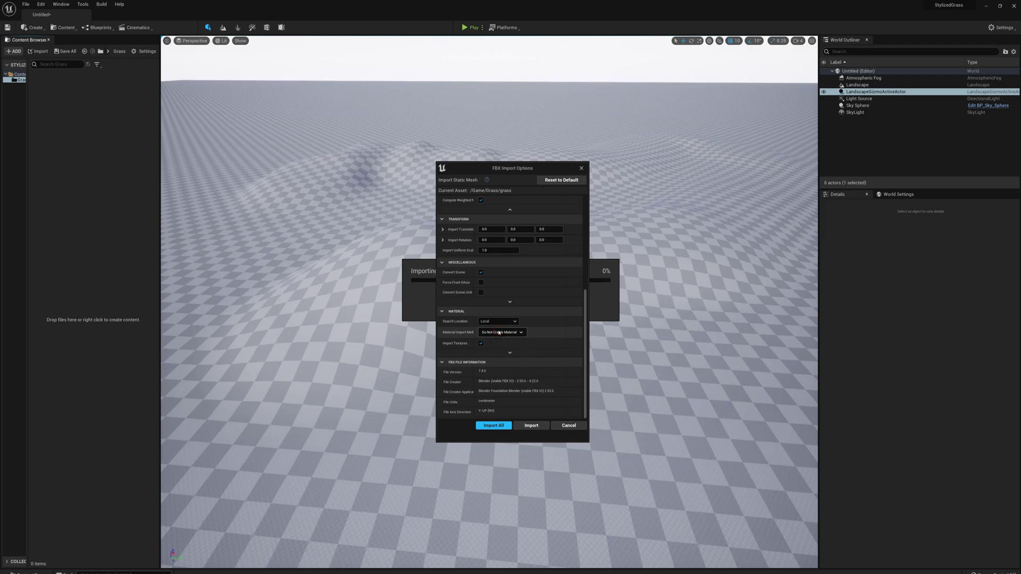
left_click(530, 426)
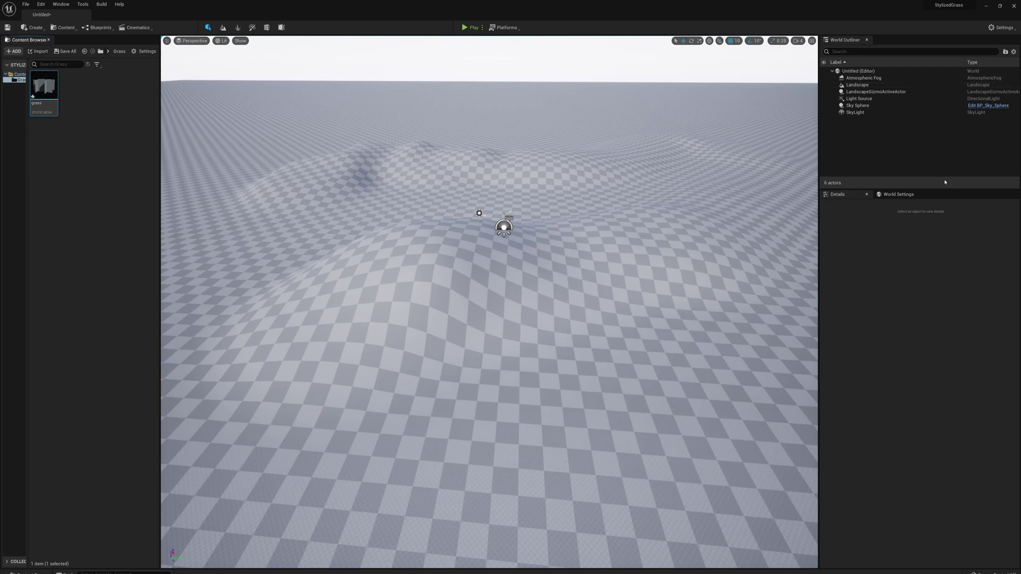
Create a material from grass_texture, name it Grass_MAT, and open it in the Material Editor.
left_click(98, 113)
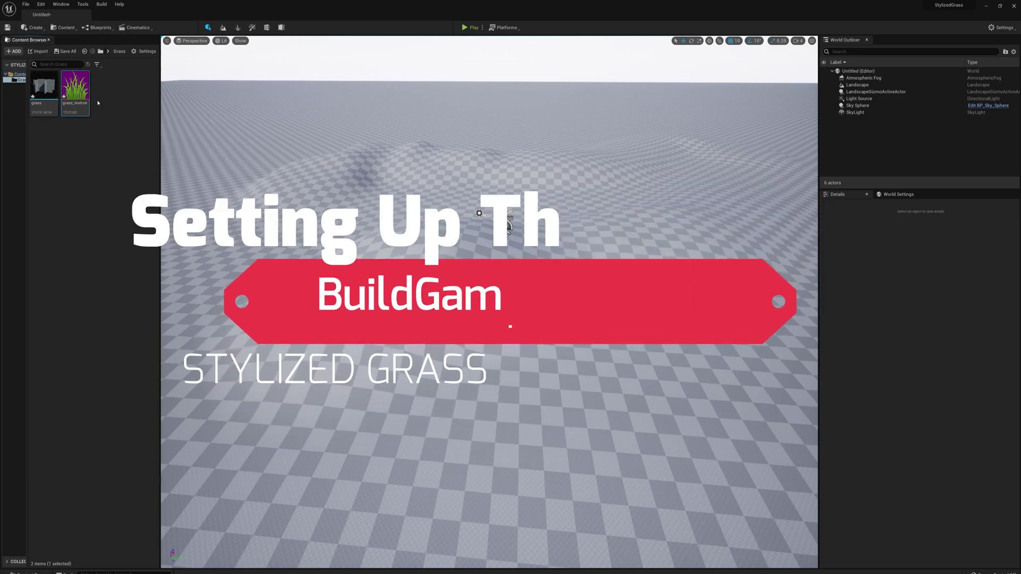
right_click(75, 93)
left_click(120, 108)
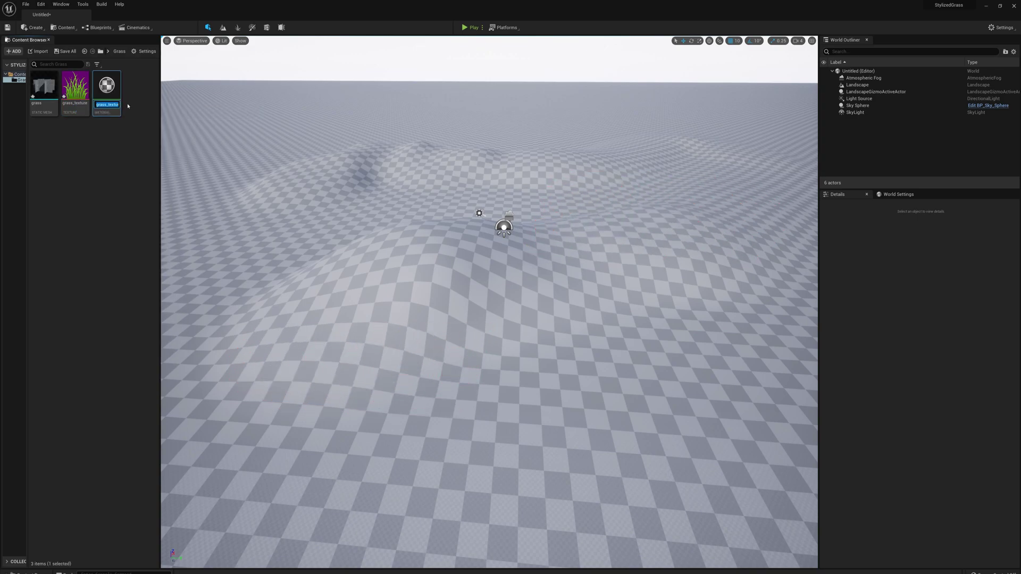
type("Grass_MAT")
key("Return")
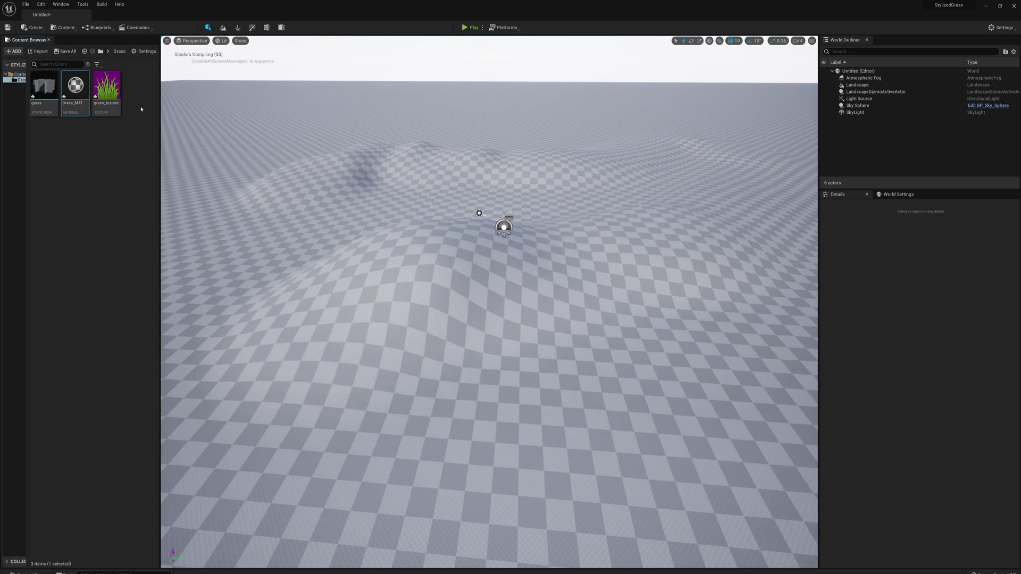
double_click(87, 94)
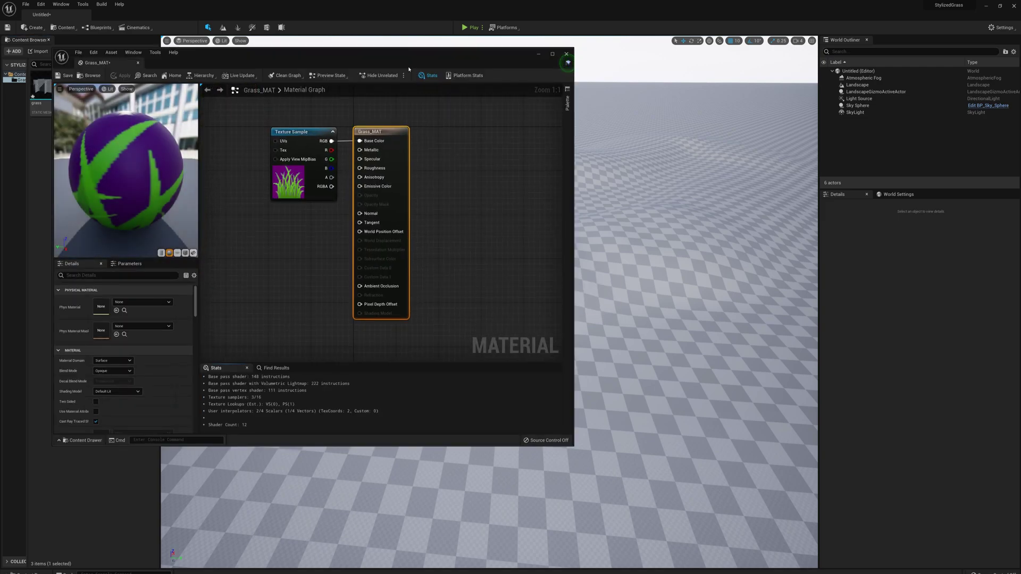
Add the grass texture to the graph and set Grass_MAT to Masked, Two Sided Foliage, Two Sided.
left_click_drag(410, 60, 603, 90)
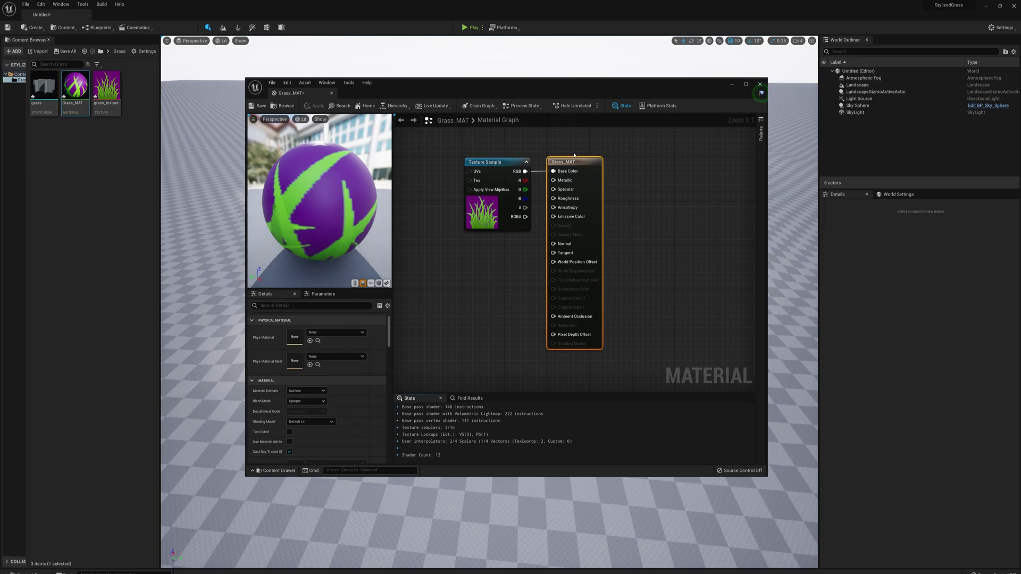
left_click_drag(576, 161, 673, 159)
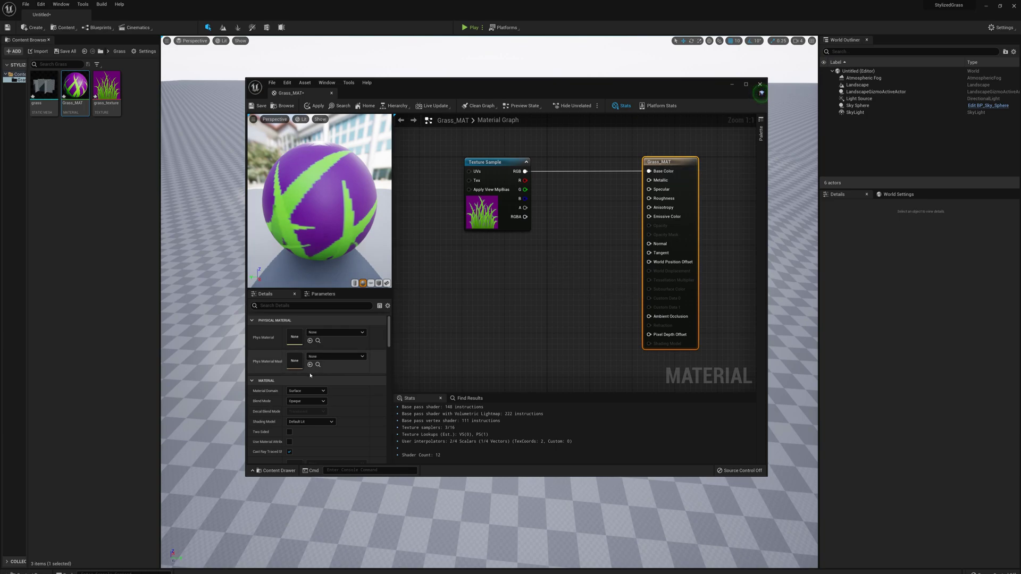
left_click(307, 401)
left_click(303, 415)
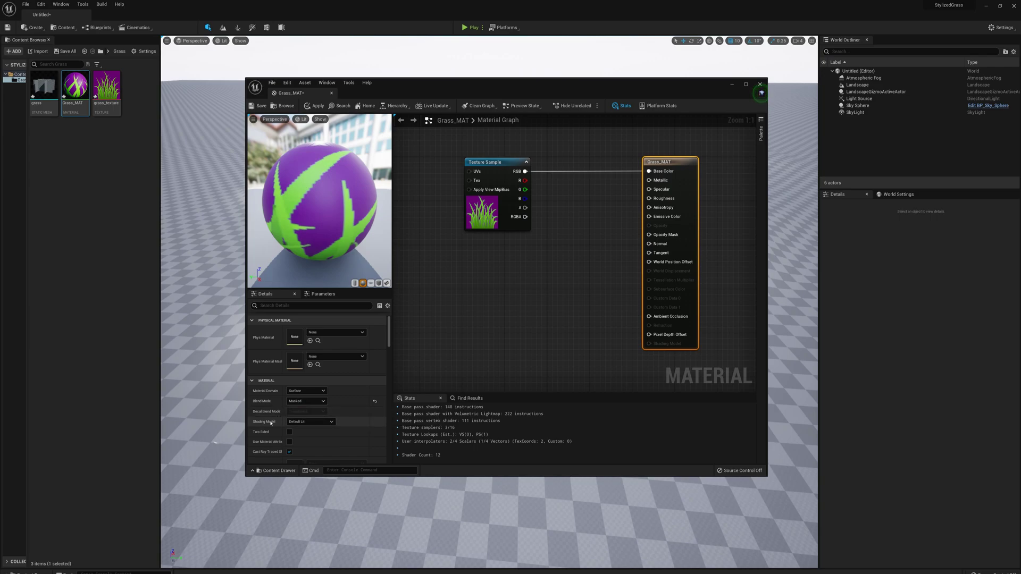
left_click(310, 422)
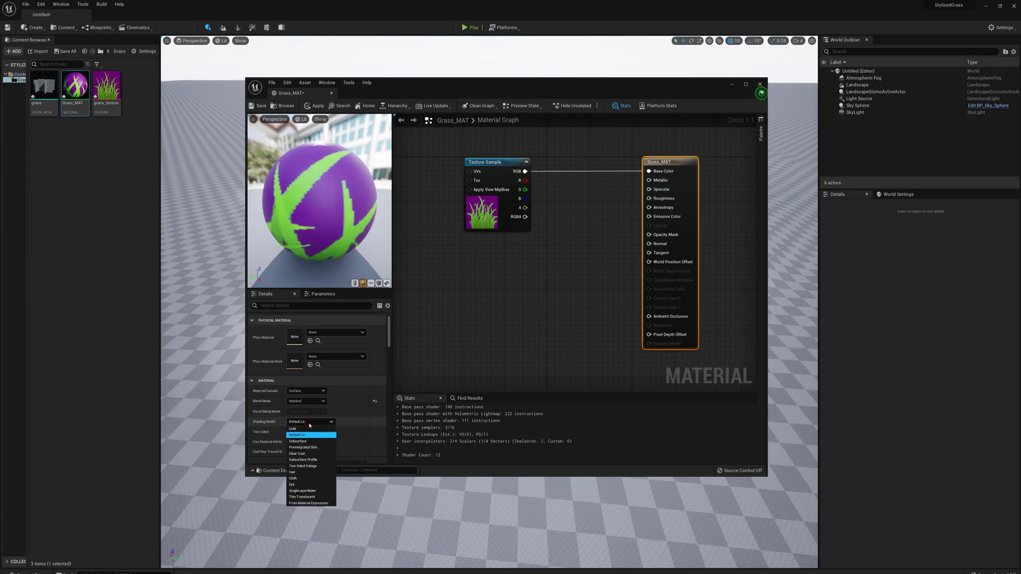
left_click(303, 466)
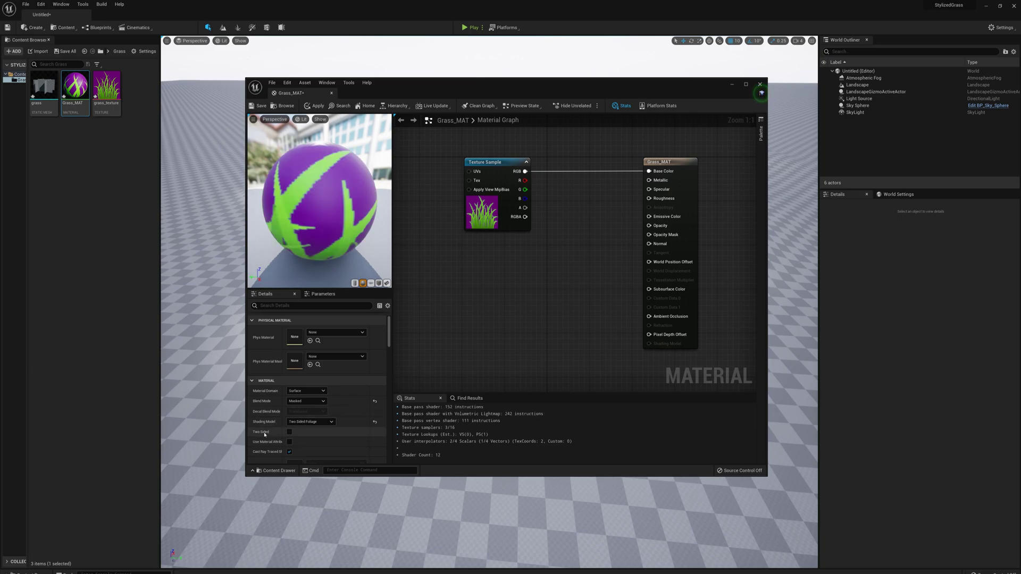
left_click(289, 433)
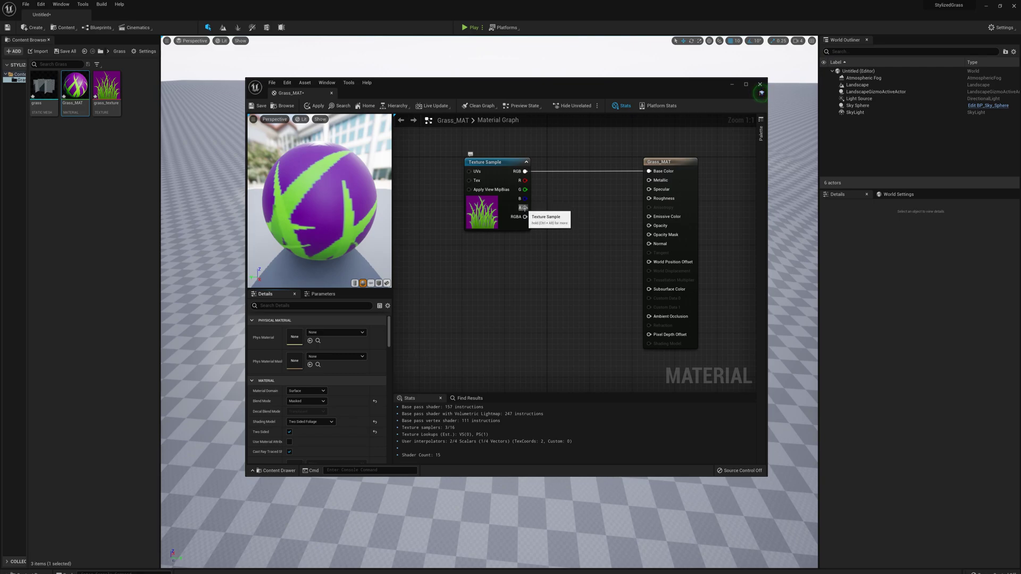
Wire the texture's alpha into Opacity Mask, apply the changes, and close the editor.
left_click_drag(524, 208, 657, 237)
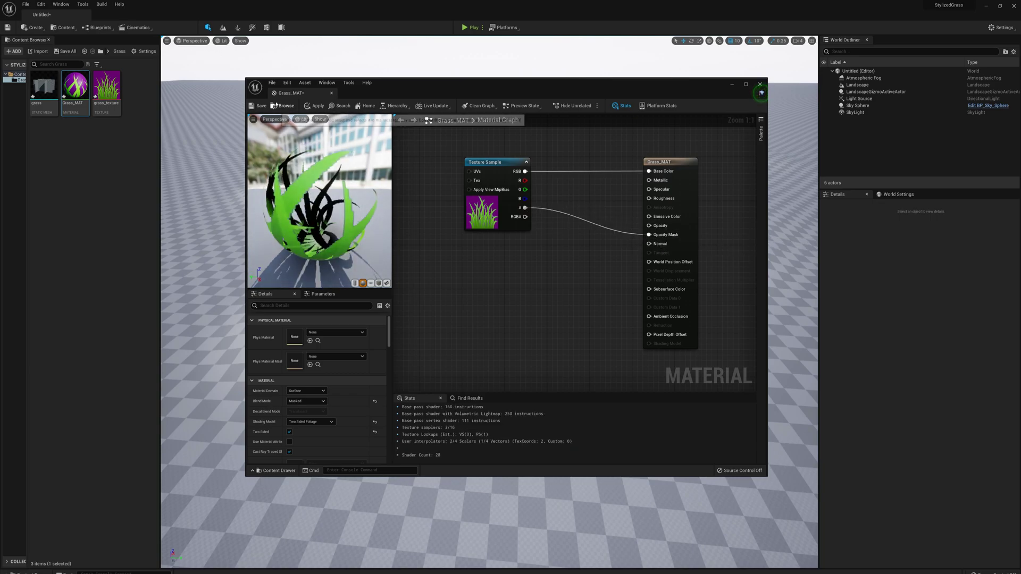
left_click(315, 106)
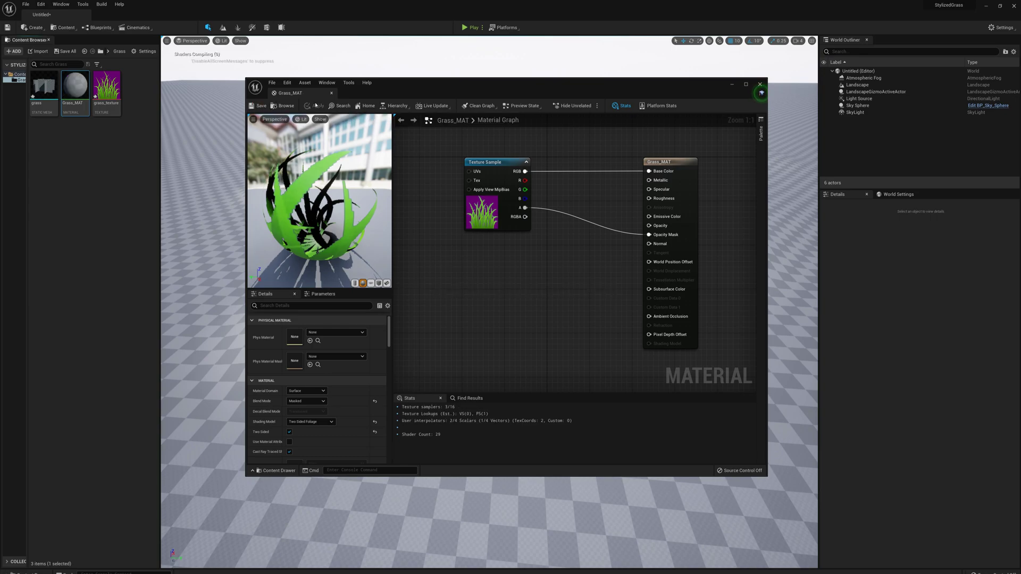
left_click(761, 84)
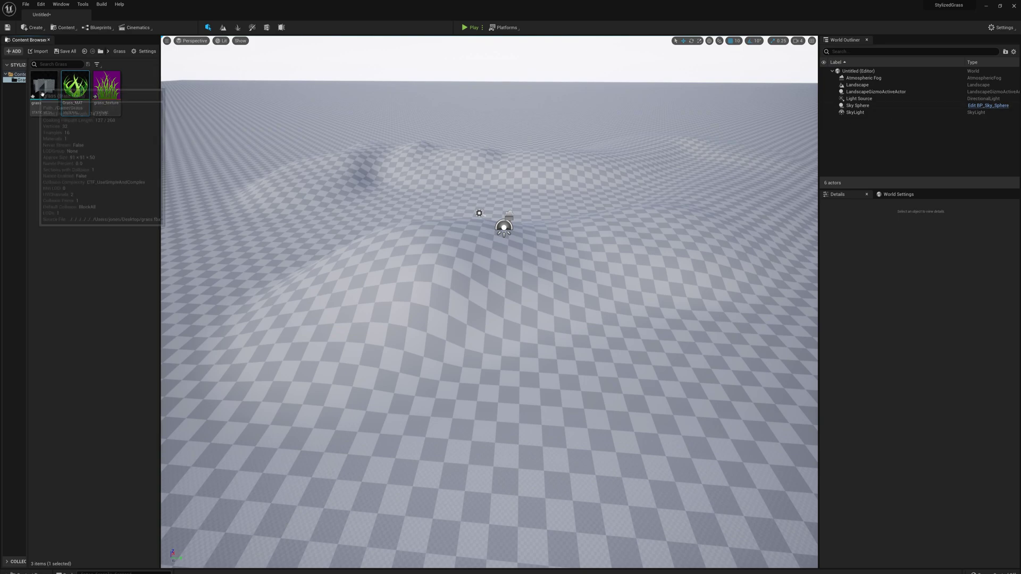
Set the grass static mesh's Element 0 material to Grass_MAT, check the preview, and close the editor.
left_click(44, 87)
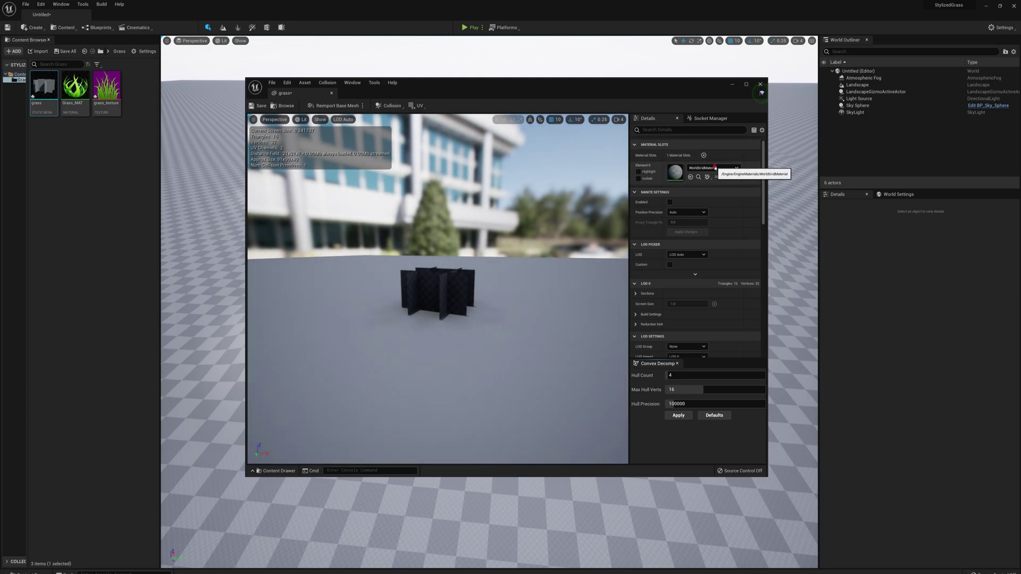
left_click(715, 168)
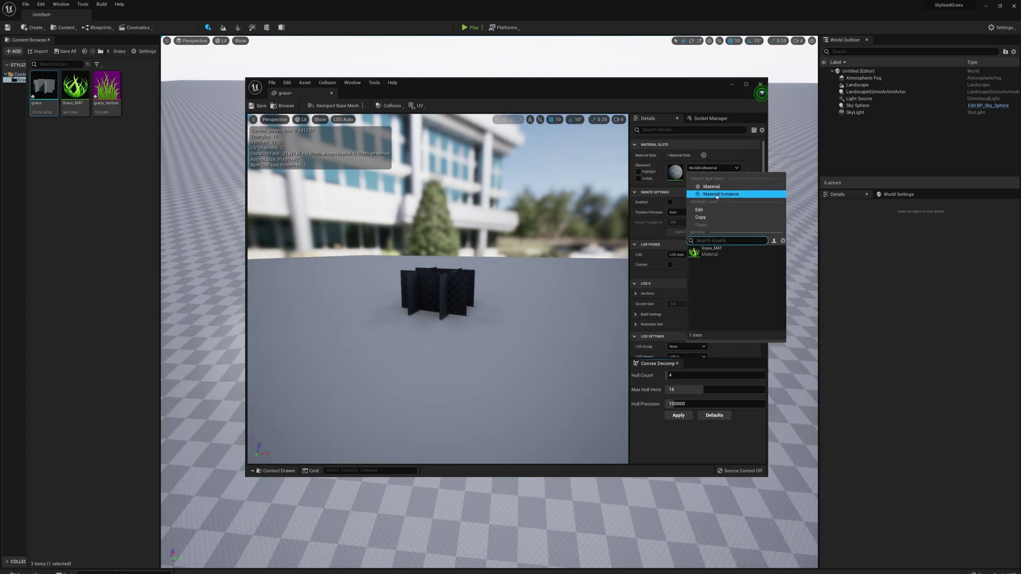
left_click(713, 252)
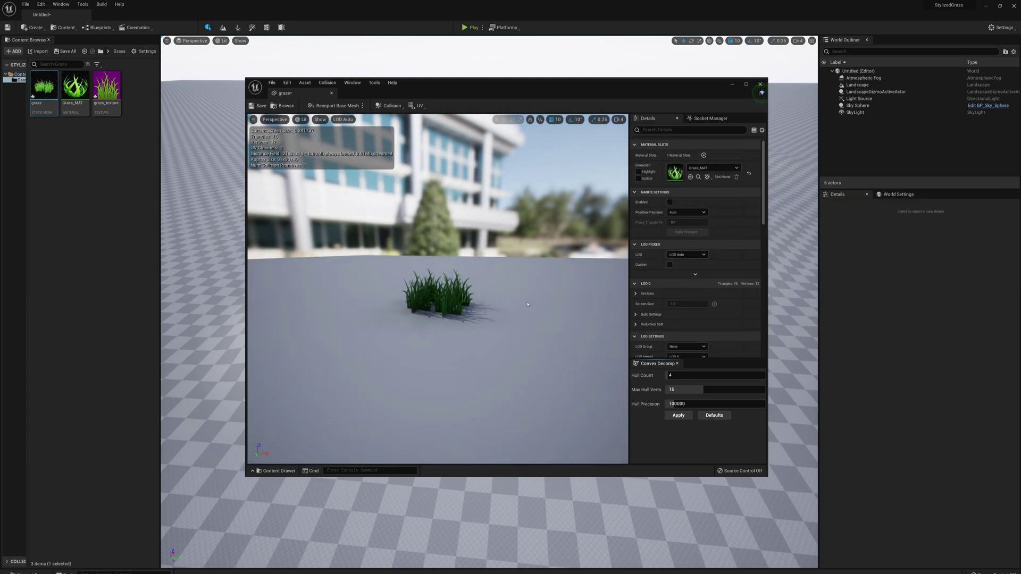
scroll(477, 234, "up", 5)
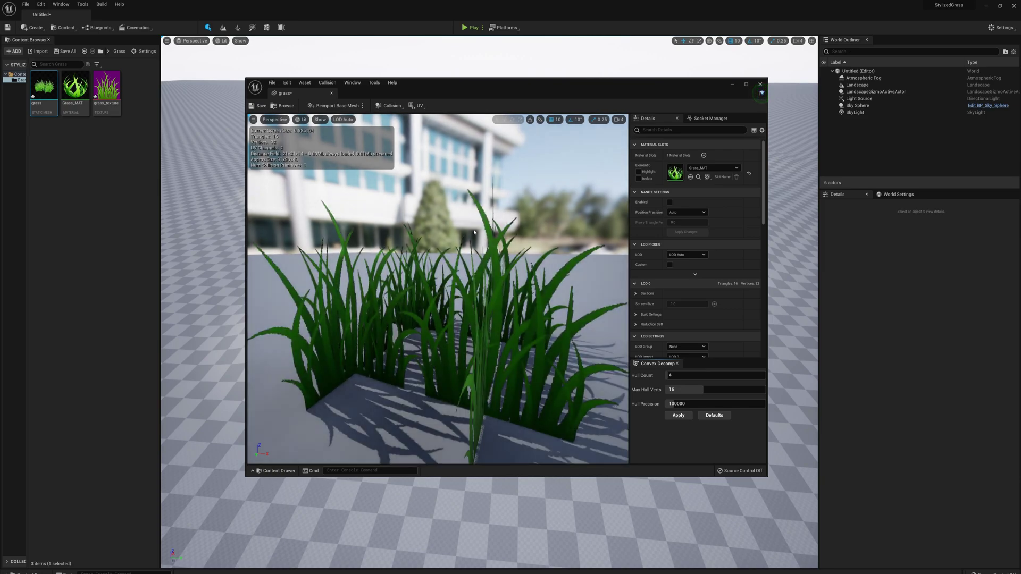
scroll(474, 232, "down", 3)
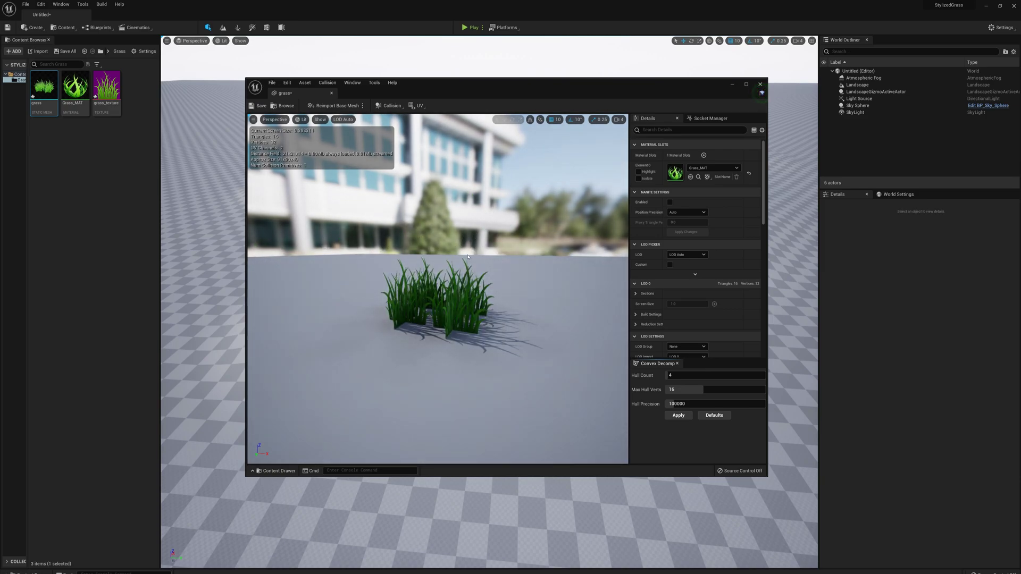
scroll(468, 257, "up", 3)
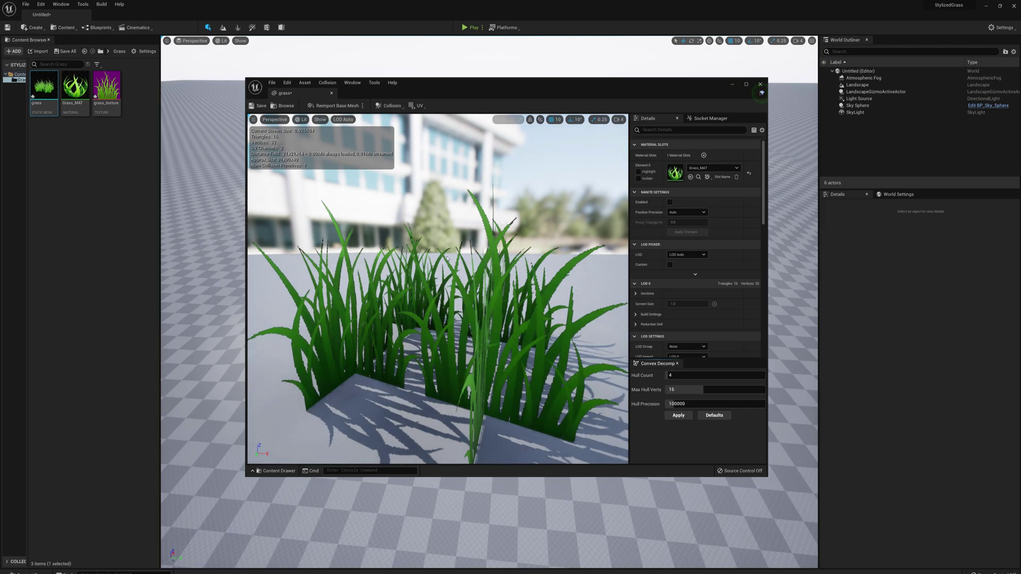
scroll(447, 258, "down", 5)
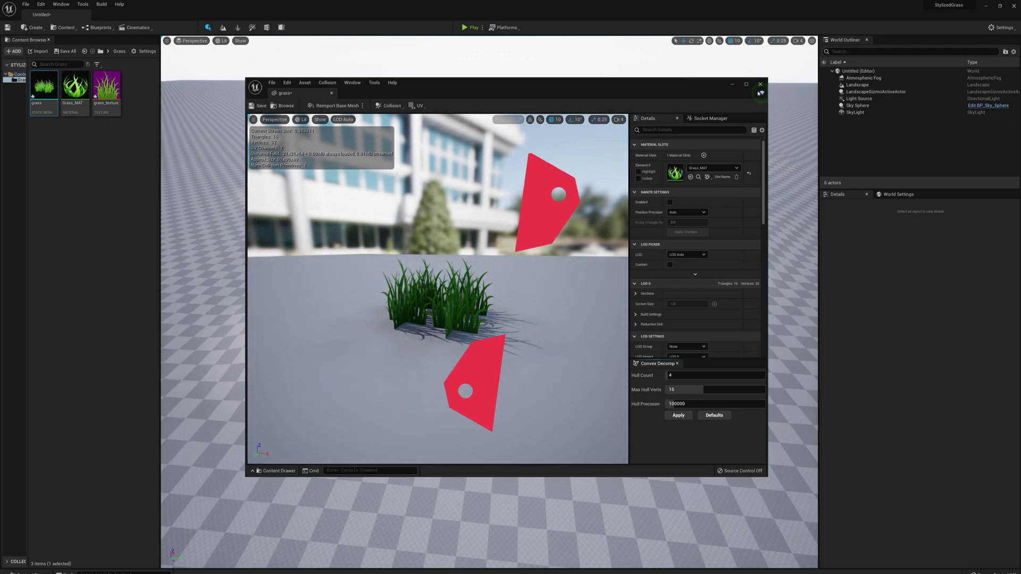
left_click(761, 91)
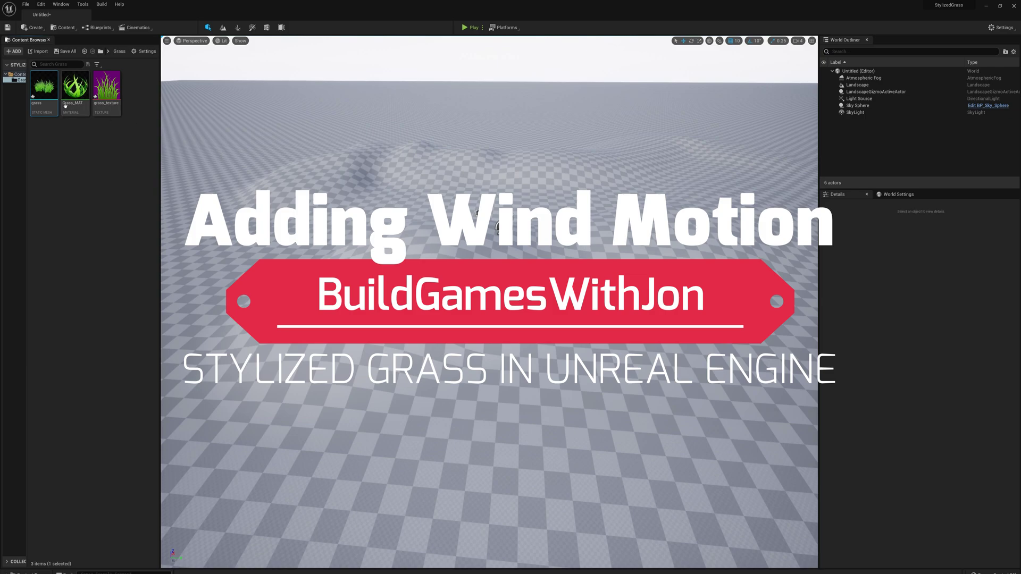
Reopen Grass_MAT and add a SimpleGrassWind node found by searching 'simplegr'.
double_click(65, 105)
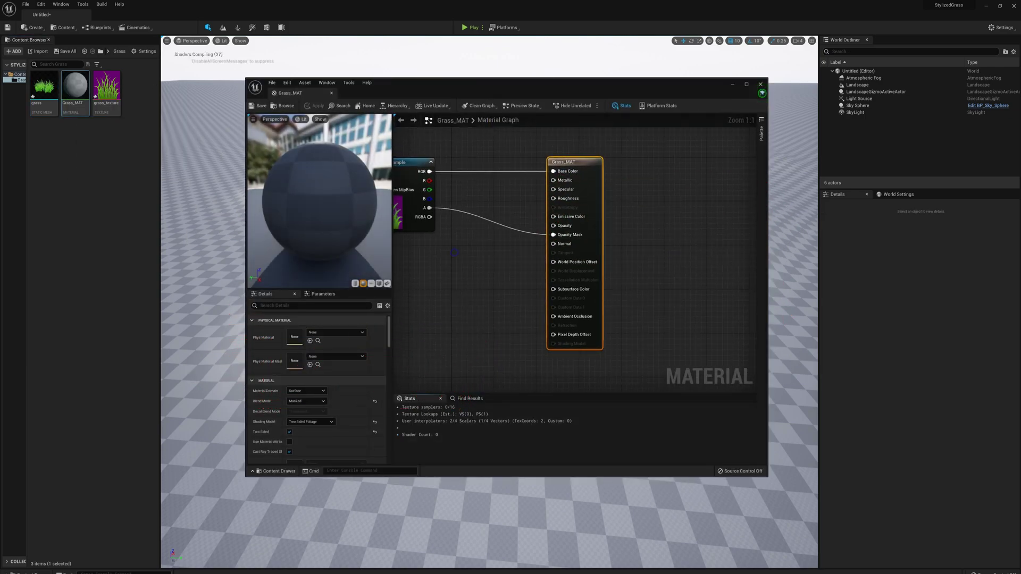
right_click(461, 283)
type("simplegrass")
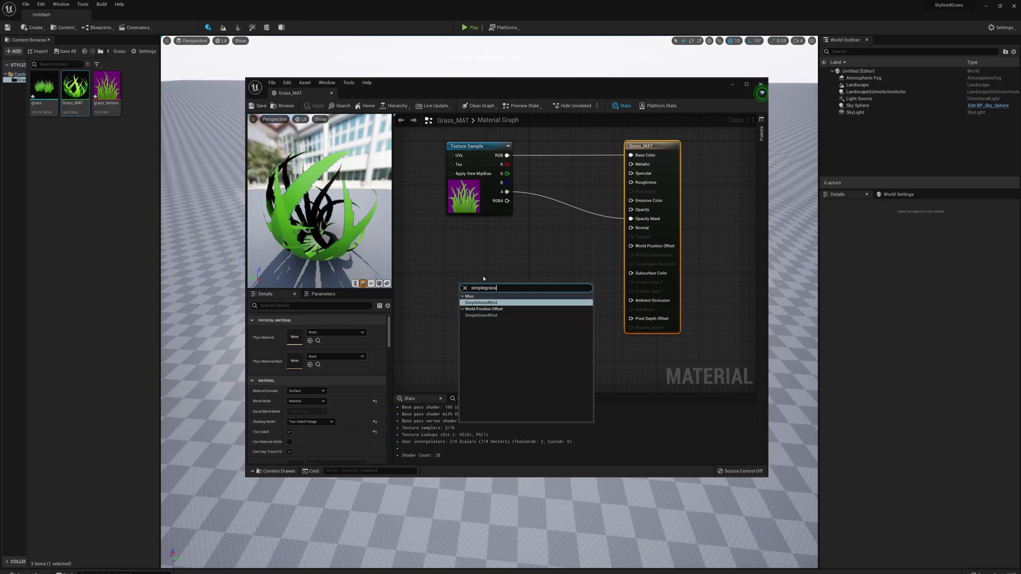
left_click(490, 303)
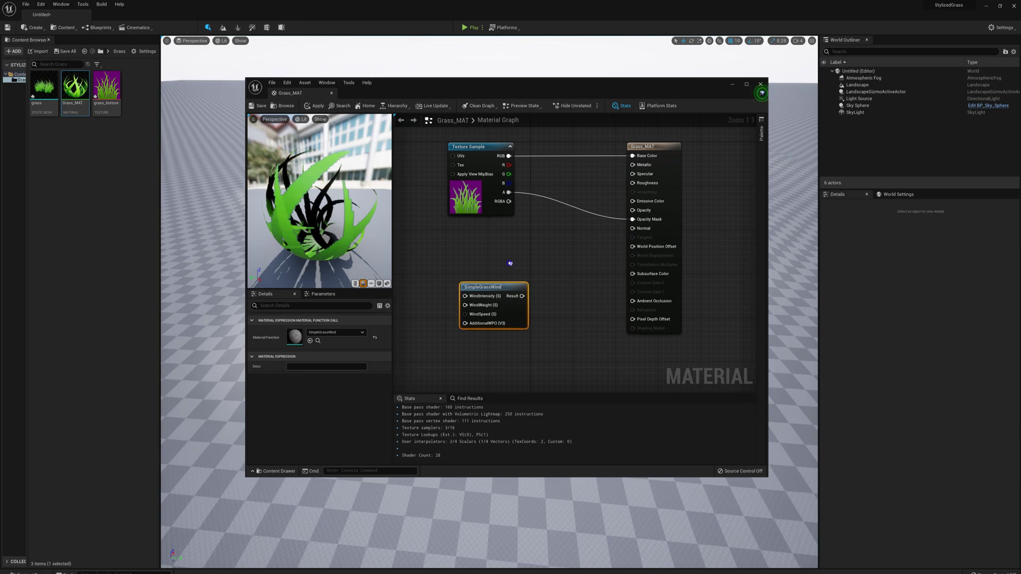
right_click_drag(512, 264, 565, 262)
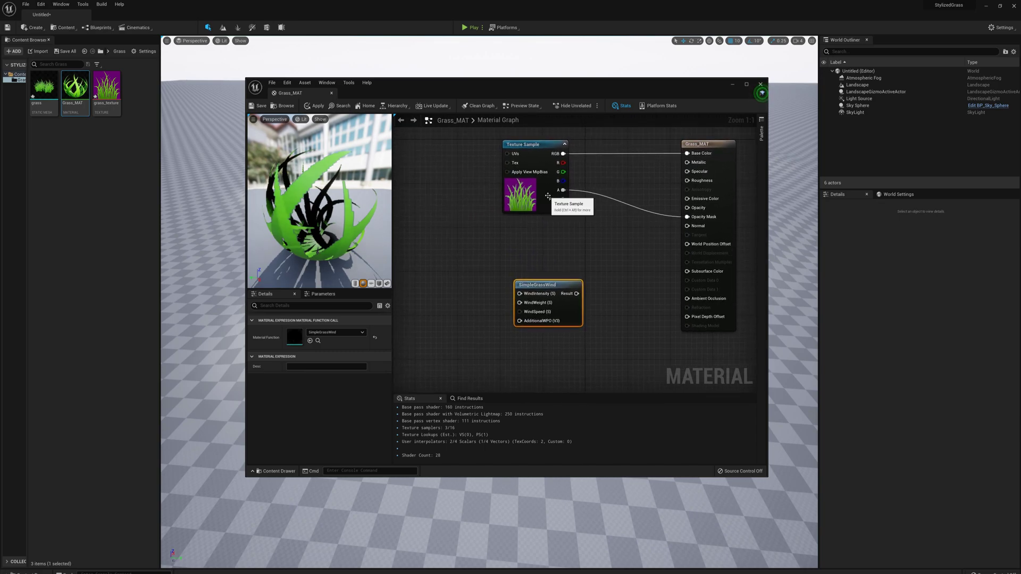
right_click_drag(536, 279, 579, 266)
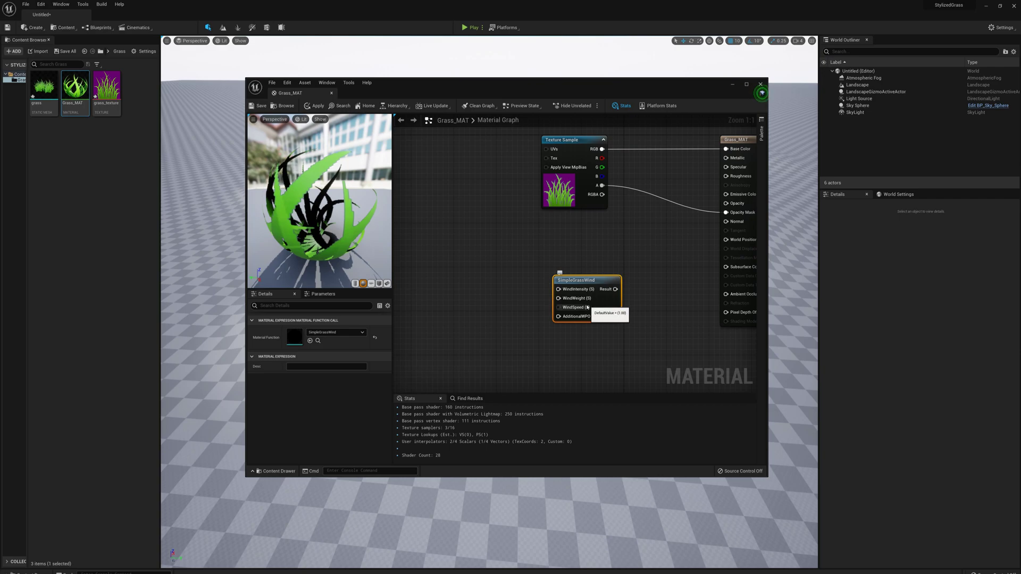
Add three scalar Constant nodes and a Constant3Vector node to the graph.
left_click(482, 249)
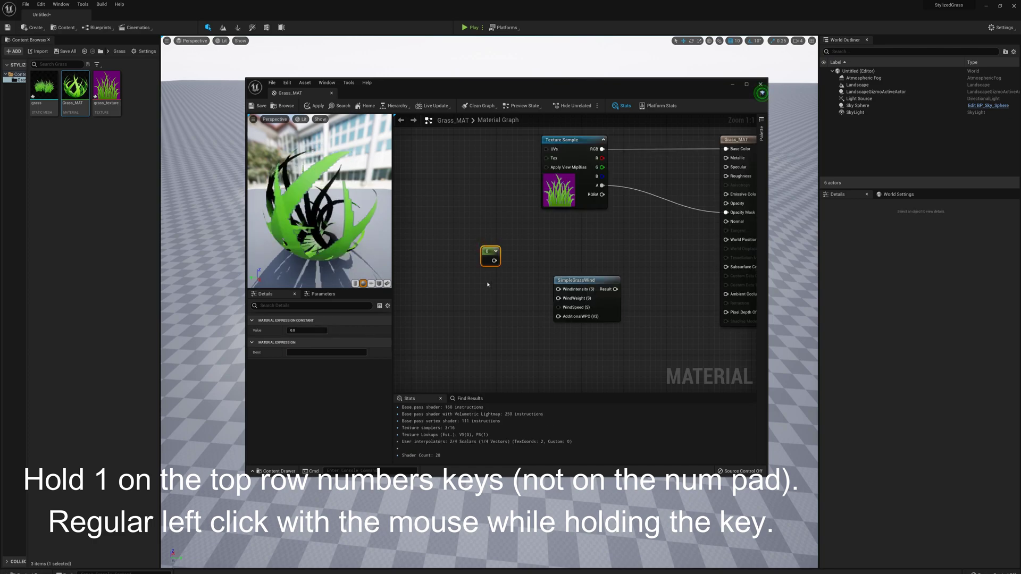
left_click(481, 279)
left_click(480, 310)
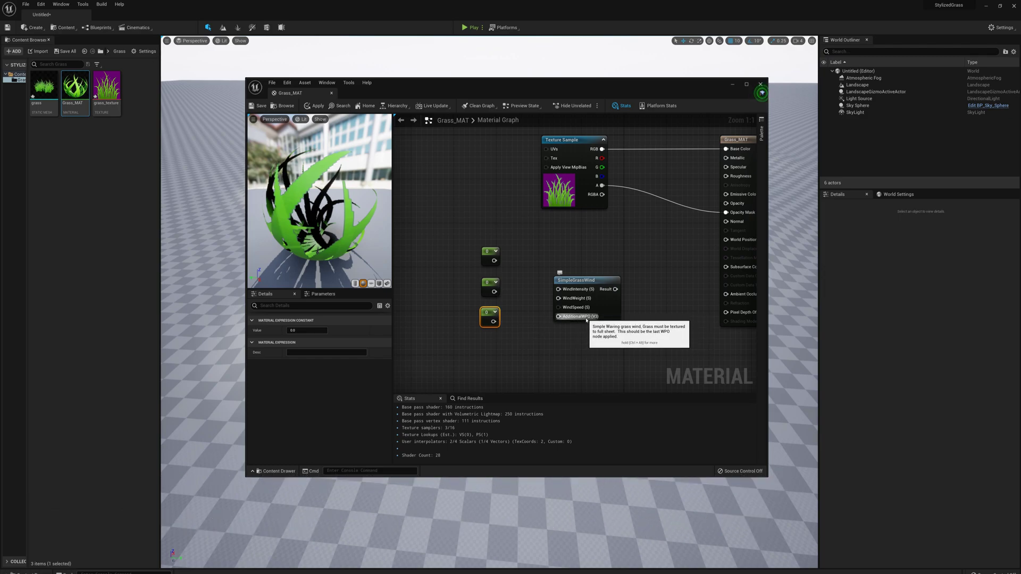
left_click(489, 350)
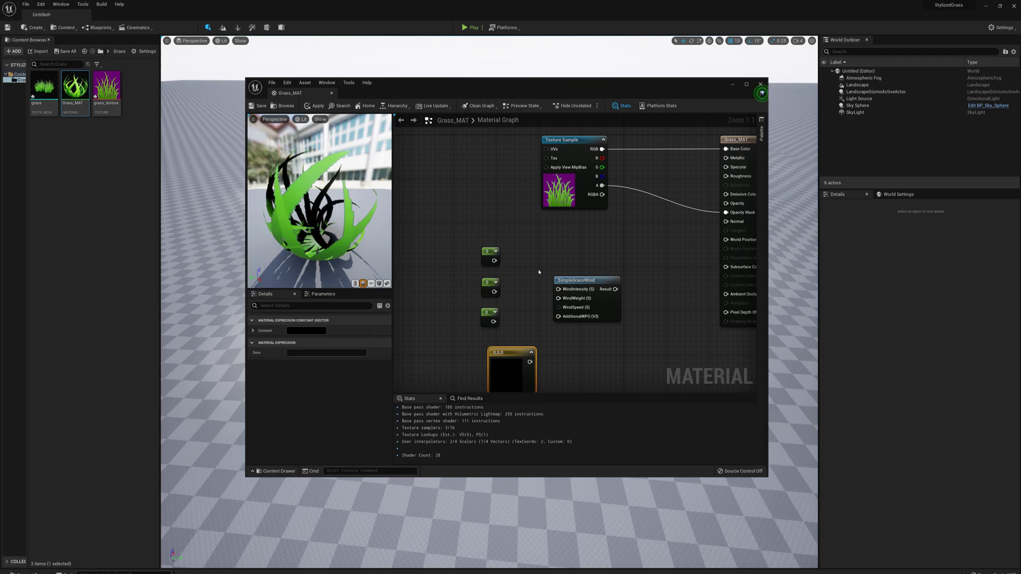
Set the first constant to 0.7 and connect it to WindIntensity.
left_click(496, 256)
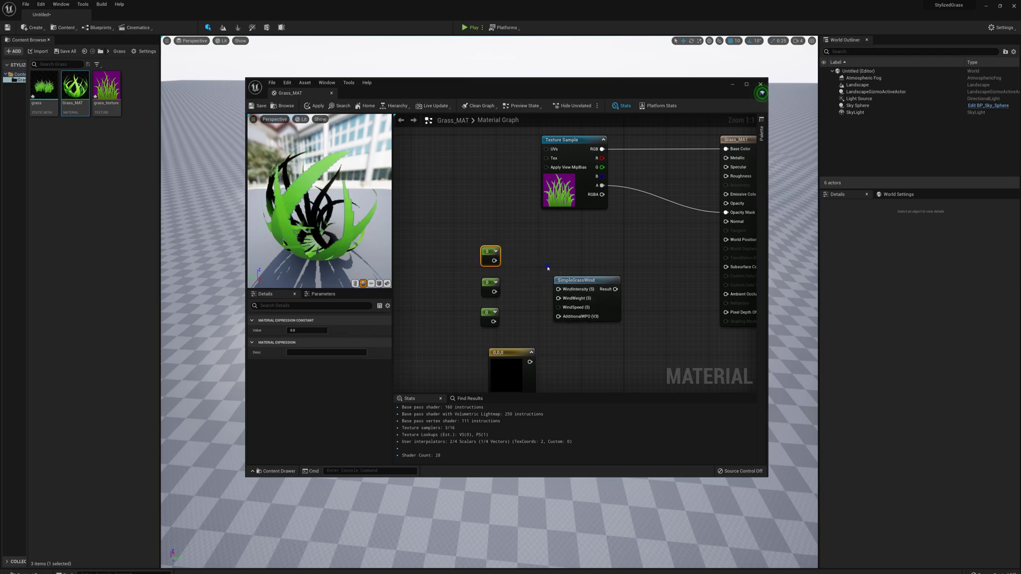
right_click_drag(547, 268, 540, 234)
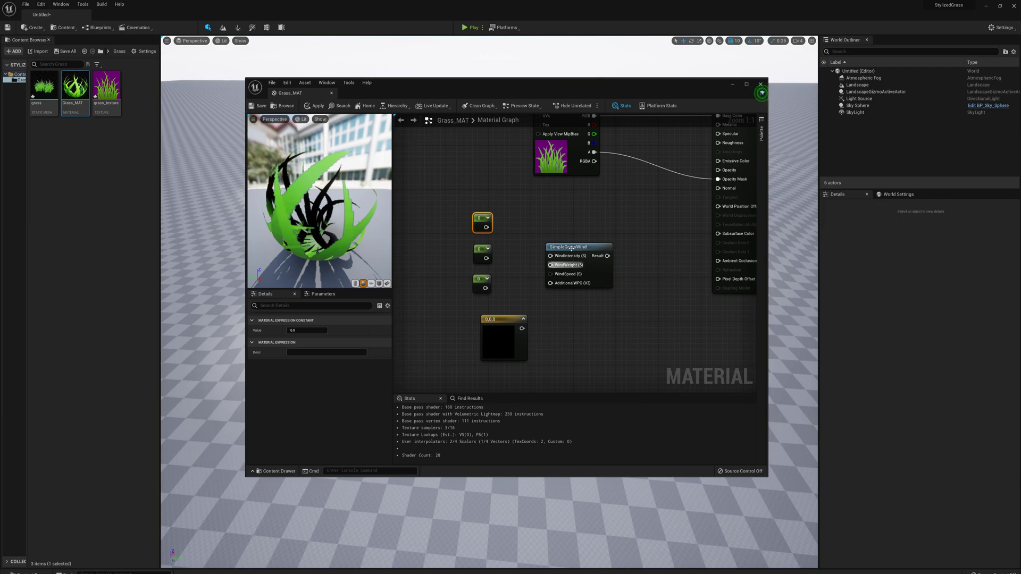
right_click_drag(588, 223, 575, 249)
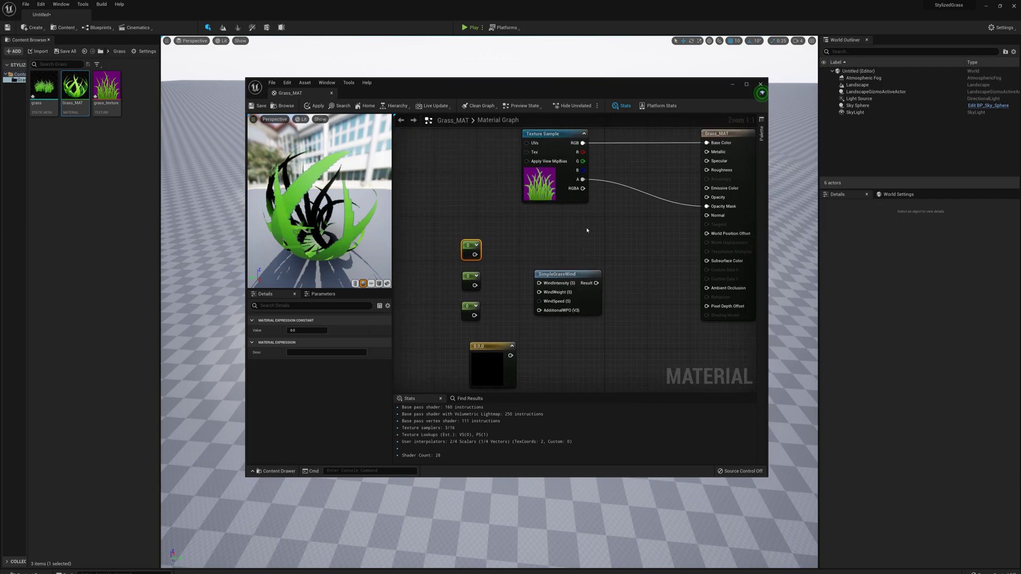
left_click(307, 331)
type("0.7")
key("Return")
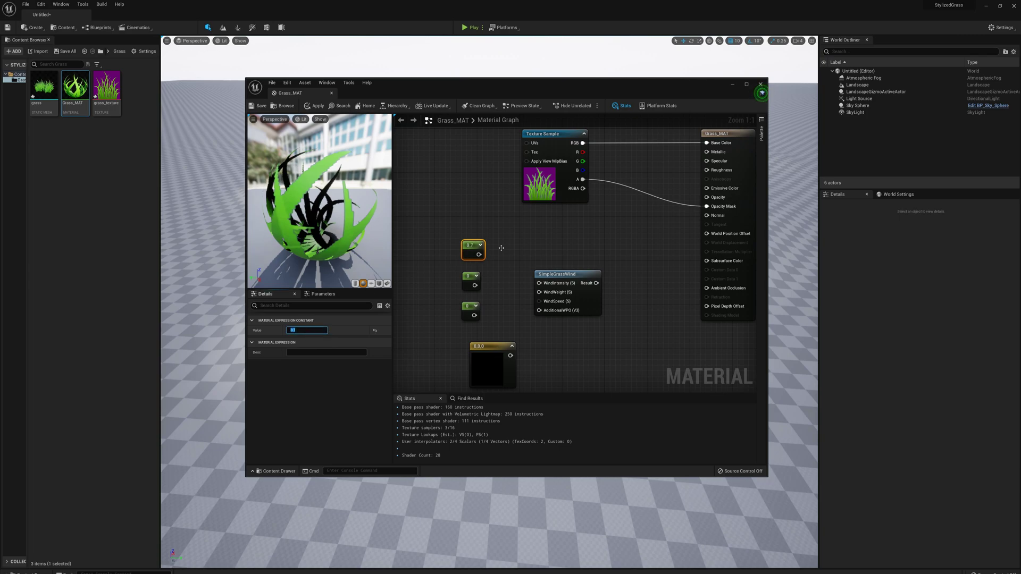
left_click_drag(478, 254, 539, 283)
Set the other two constants to 0.2 and connect them to WindWeight and WindSpeed.
left_click(471, 279)
left_click(304, 331)
type(".2")
key("Return")
left_click_drag(479, 286, 539, 292)
left_click(468, 306)
left_click(298, 331)
type(".2")
key("Return")
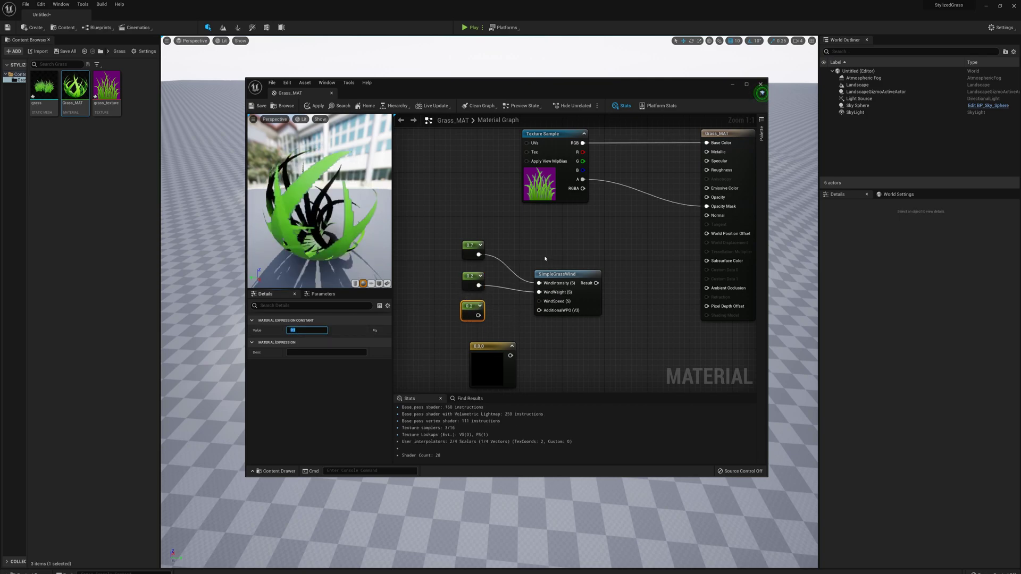
left_click_drag(479, 315, 540, 302)
right_click_drag(543, 307, 546, 279)
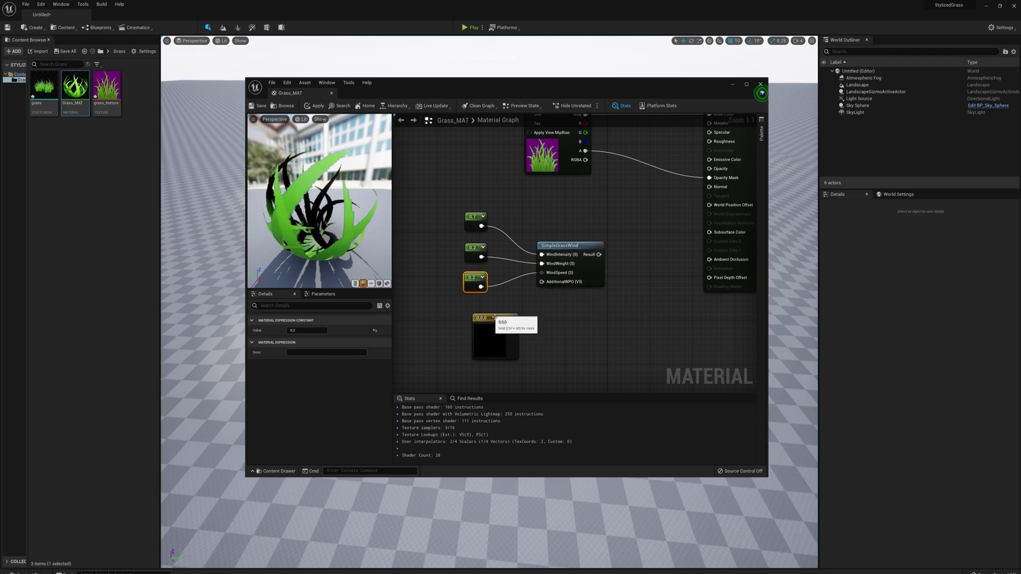
Feed a red Constant3Vector (R=1) into AdditionalWPO and wire SimpleGrassWind into World Position Offset.
left_click_drag(494, 319, 468, 322)
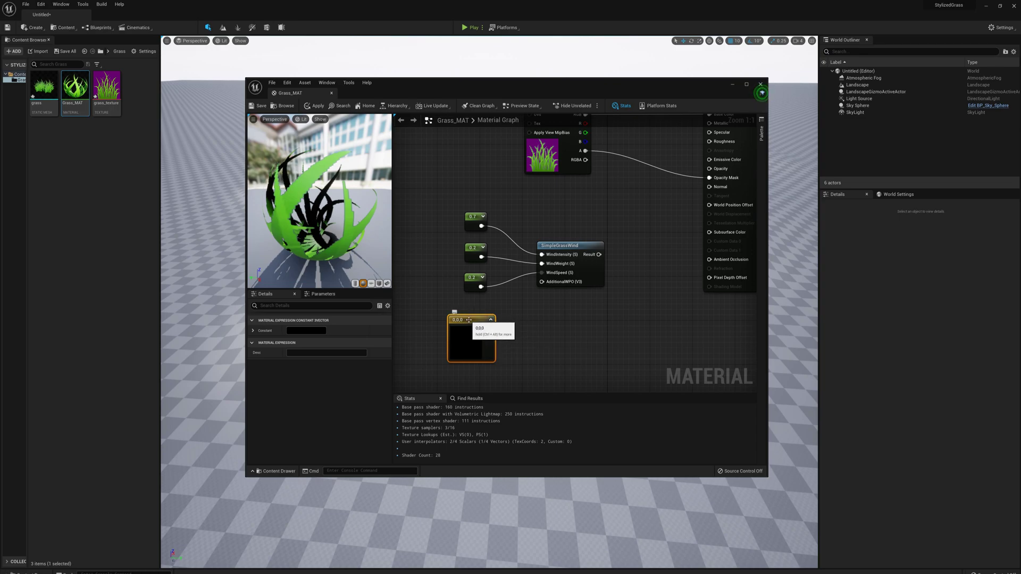
left_click_drag(488, 329, 542, 281)
double_click(467, 342)
left_click(494, 452)
type("1")
key("Return")
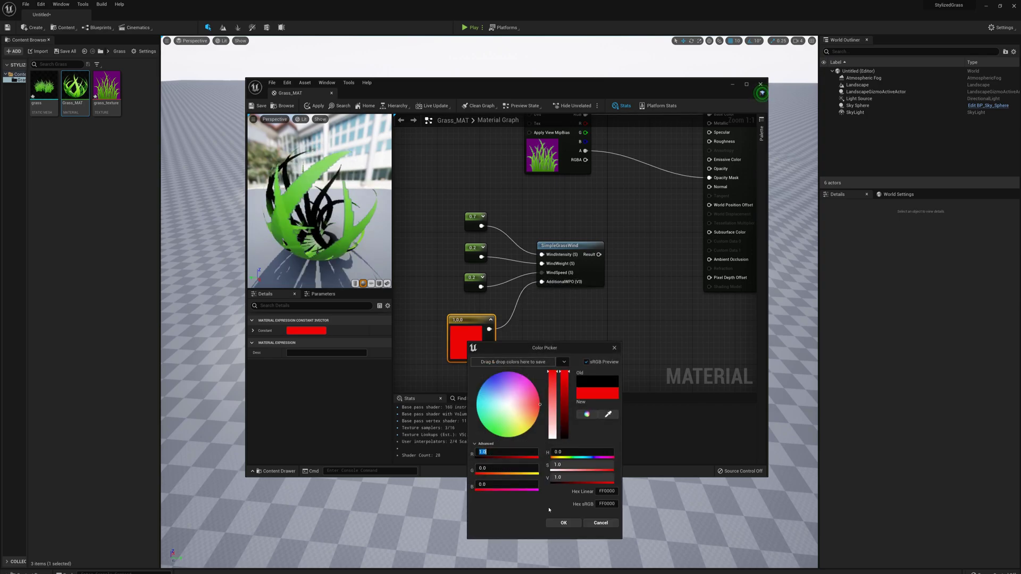
left_click(563, 523)
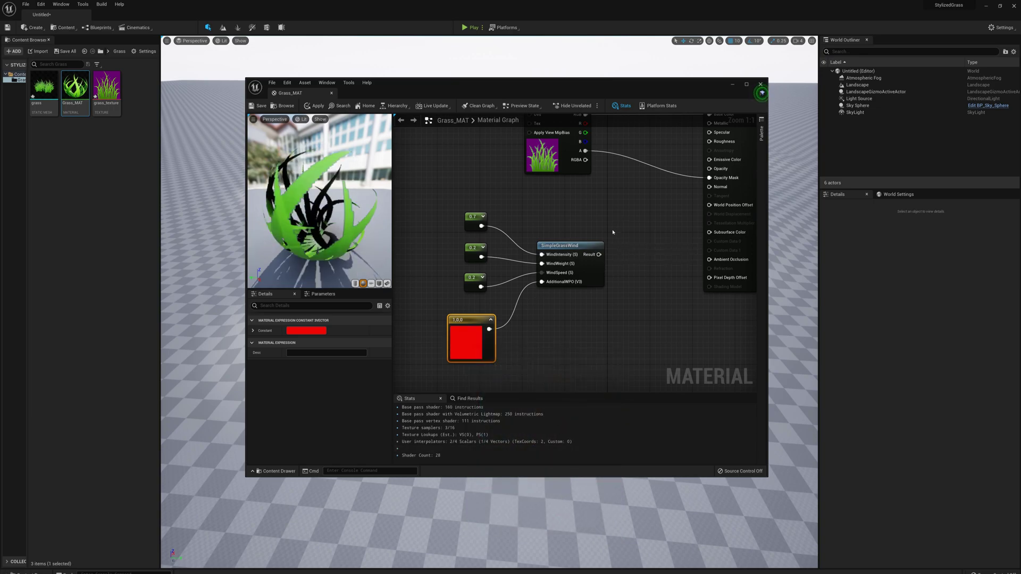
right_click_drag(613, 230, 591, 258)
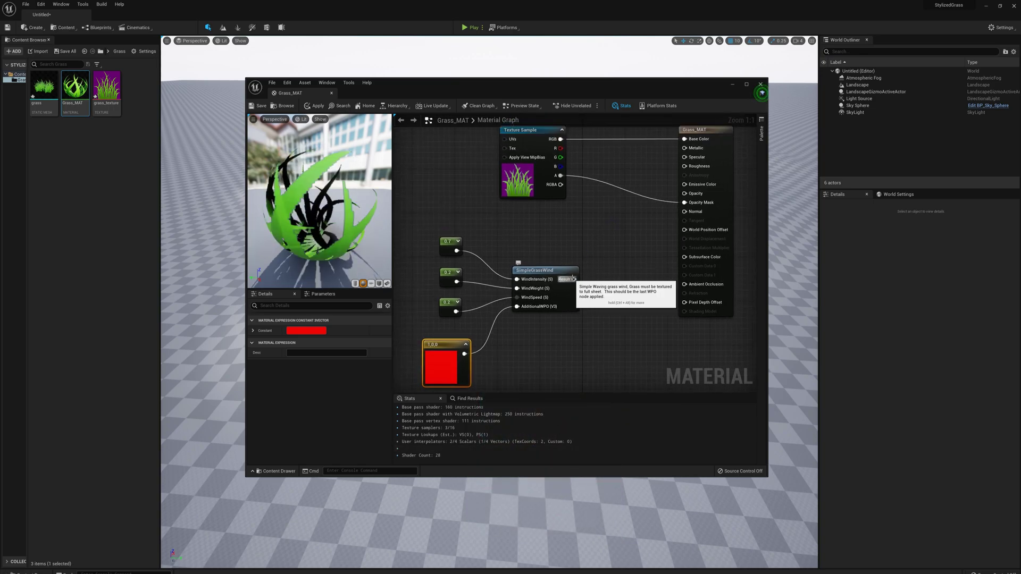
left_click_drag(573, 279, 672, 232)
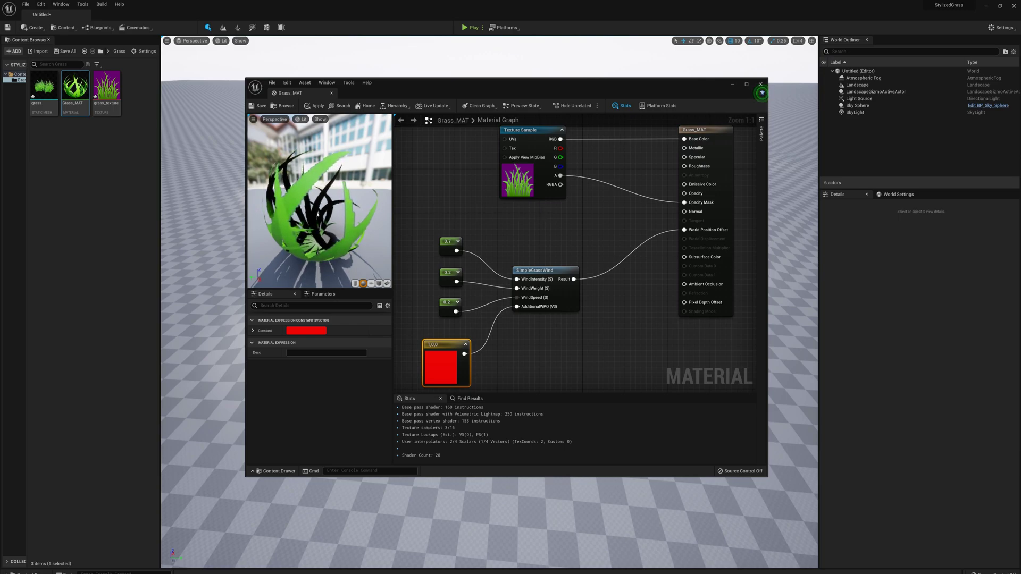
Save Grass_MAT, preview the swaying grass mesh, then close the Static Mesh Editor.
left_click(259, 105)
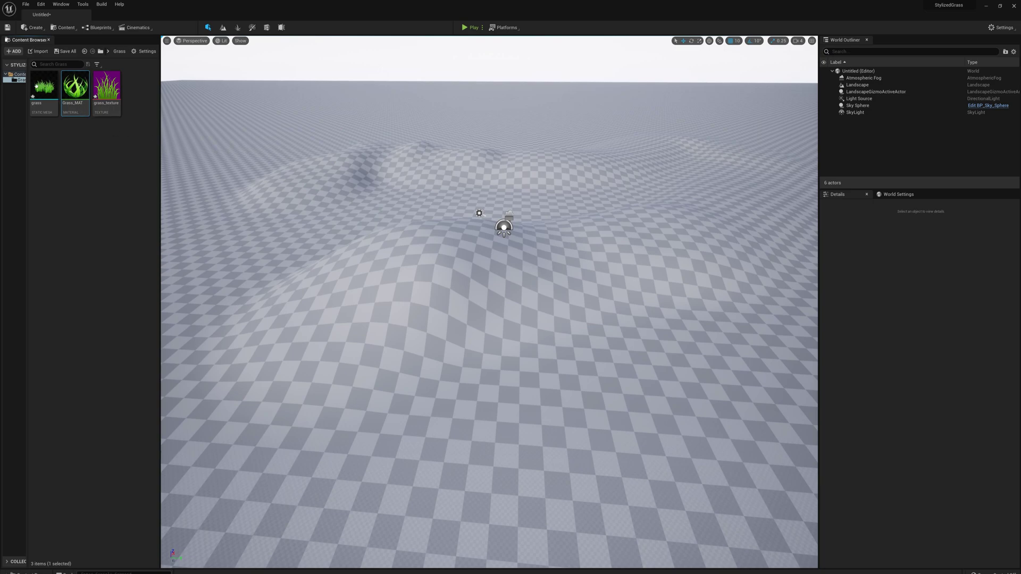
double_click(44, 85)
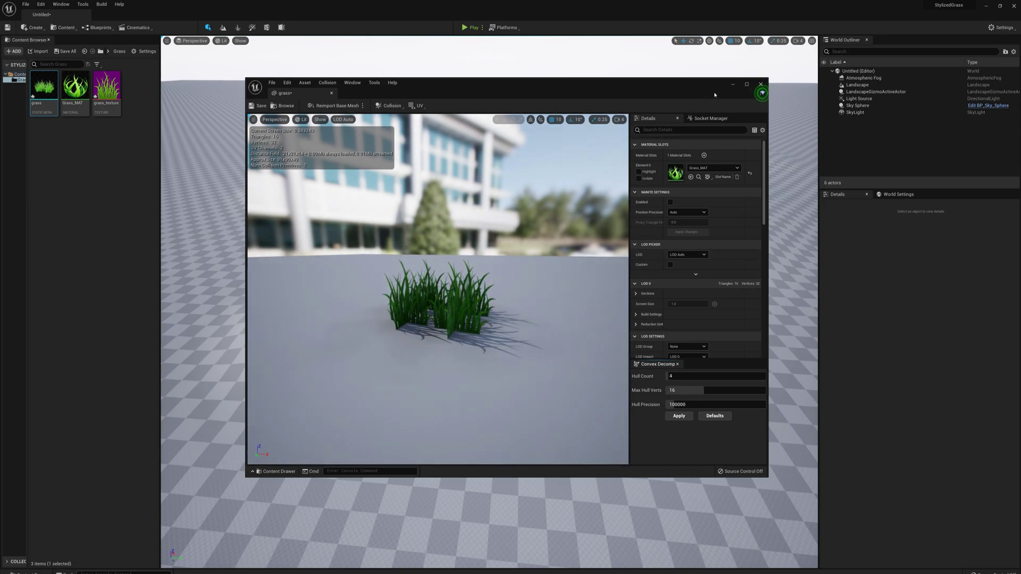
left_click(762, 85)
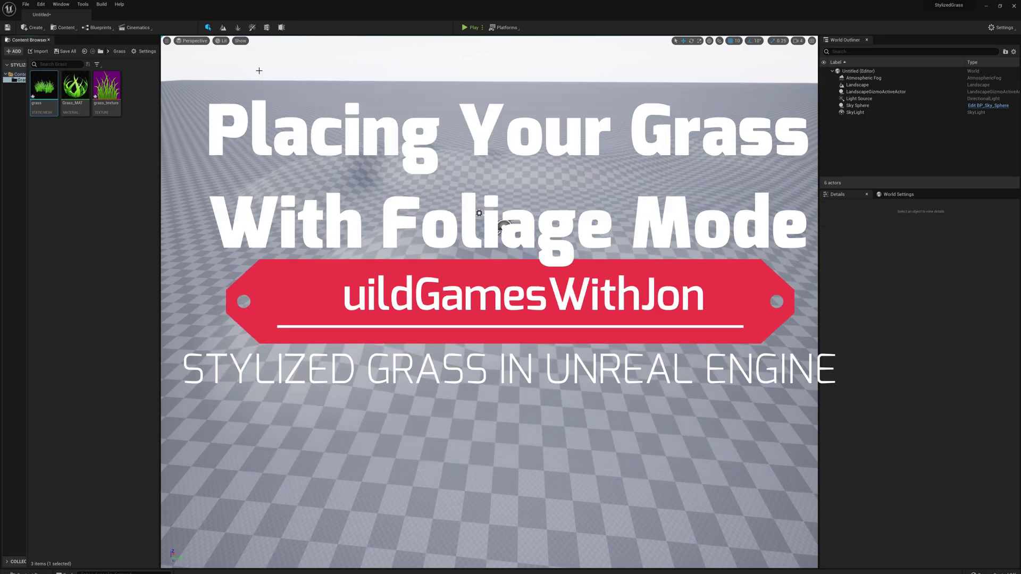
In Foliage mode, add the grass mesh as a foliage type with Density/1Kuu 6000.
left_click(237, 28)
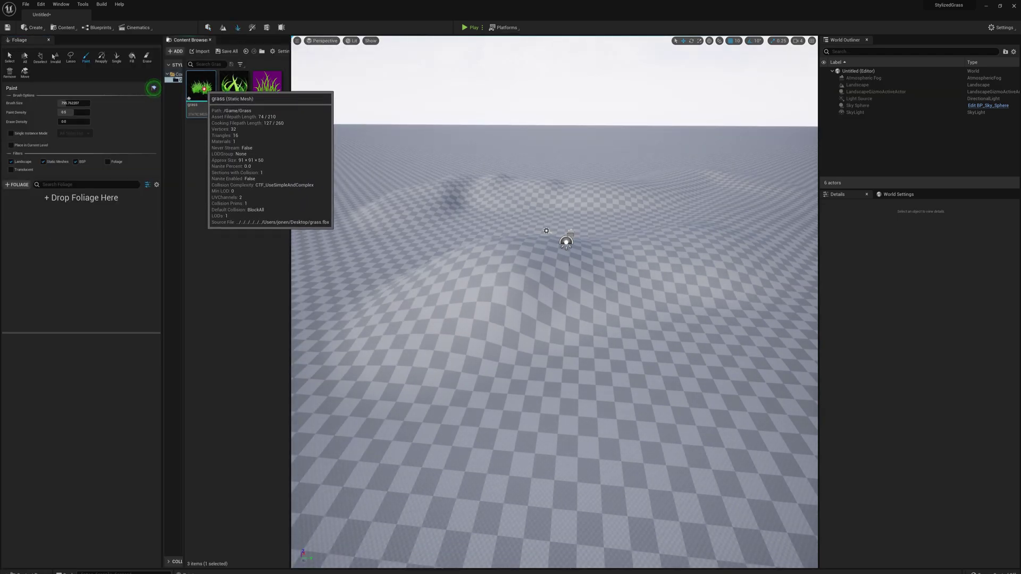
mouse_move(202, 90)
left_mouse_down()
mouse_move(98, 215)
mouse_move(24, 240)
left_mouse_up()
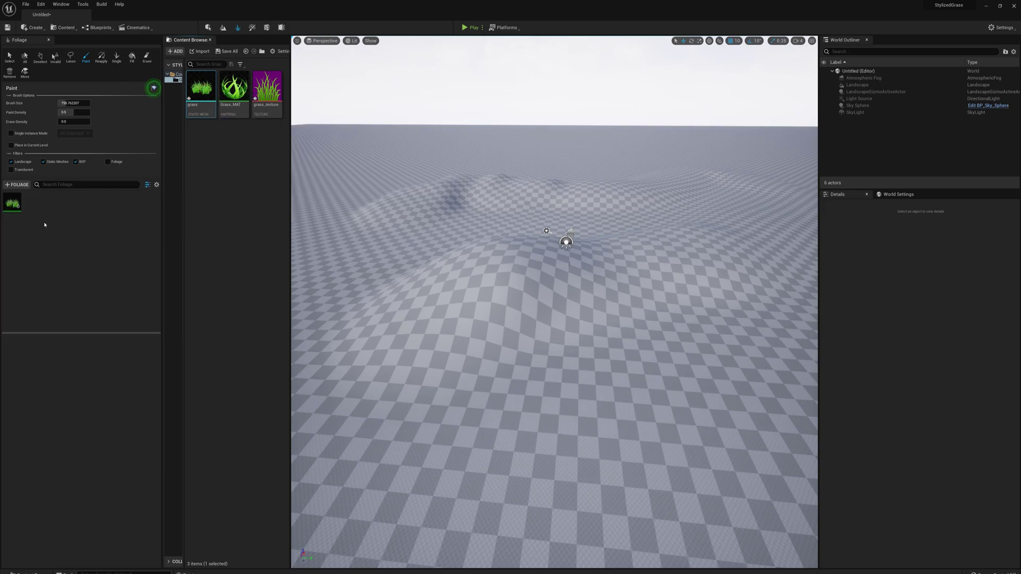
left_click(20, 209)
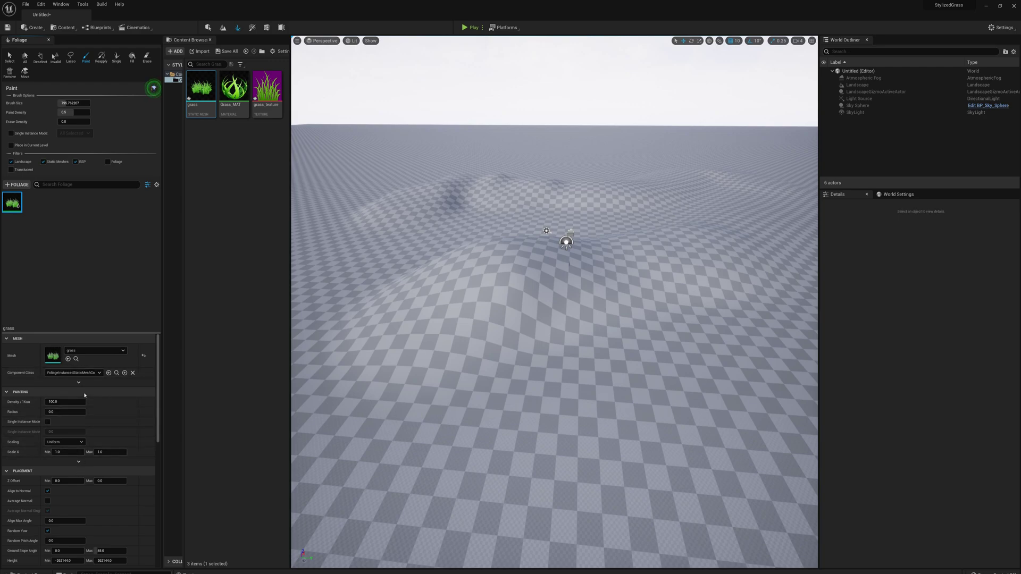
left_click(77, 400)
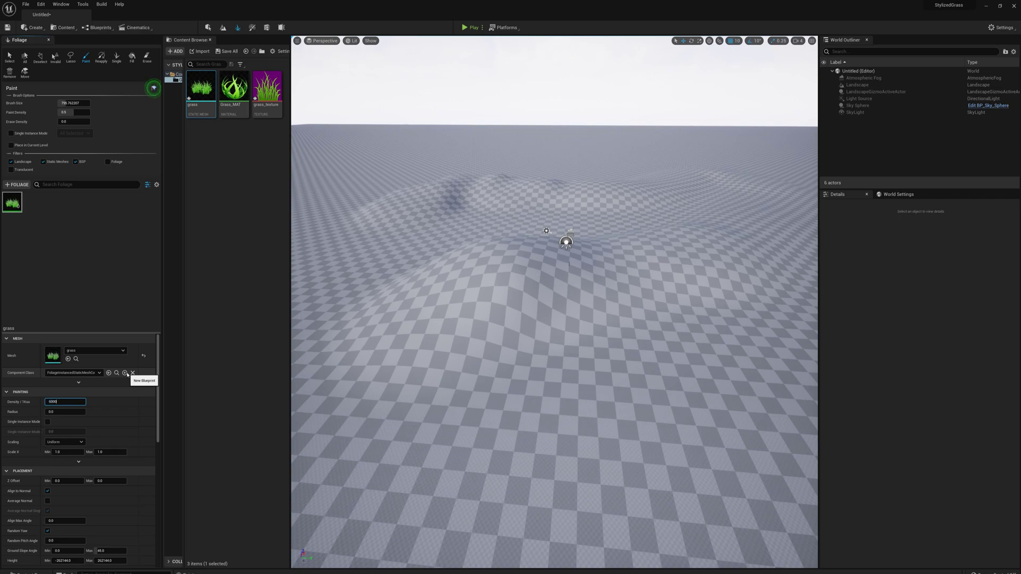
type("6000")
key("Return")
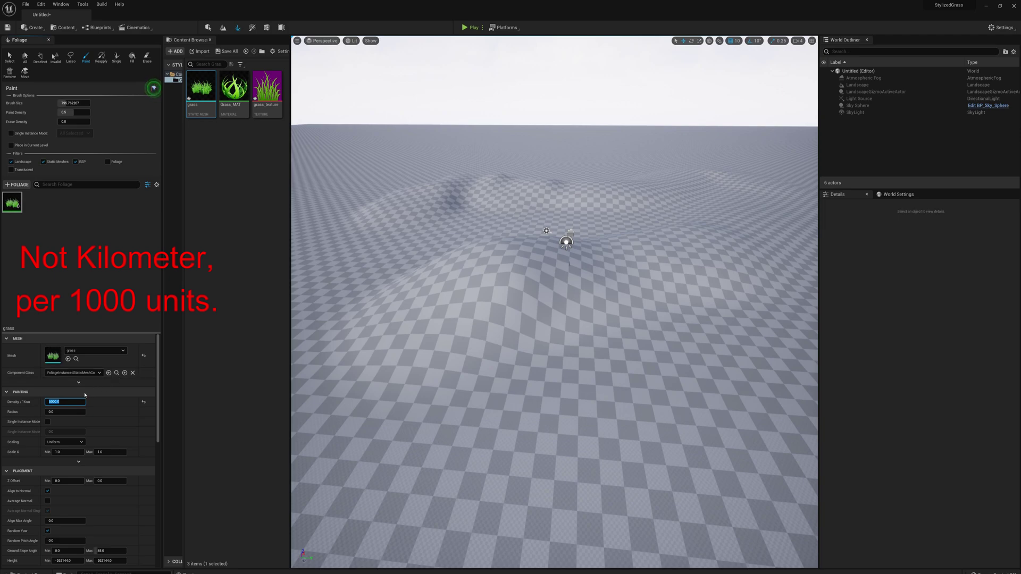
Turn off Cast Shadow for the grass foliage and enable its light map resolution override.
scroll(74, 408, "down", 2)
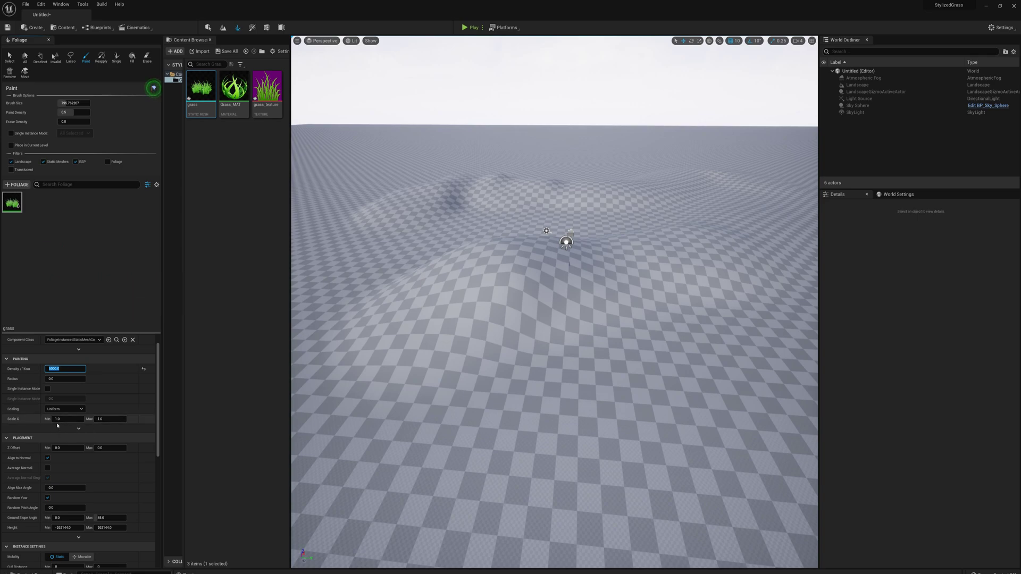
scroll(58, 425, "down", 6)
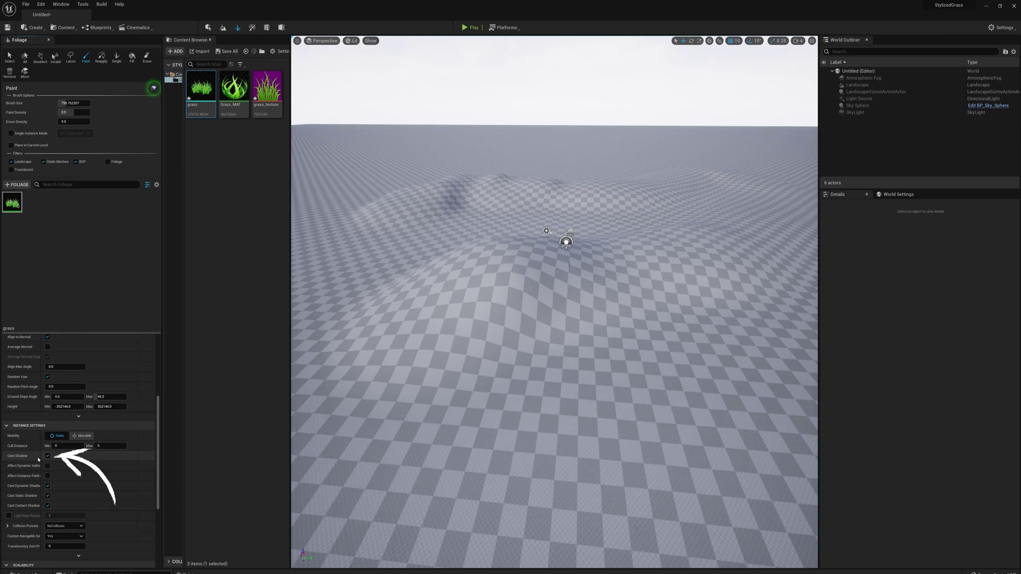
left_click(48, 456)
scroll(83, 428, "down", 2)
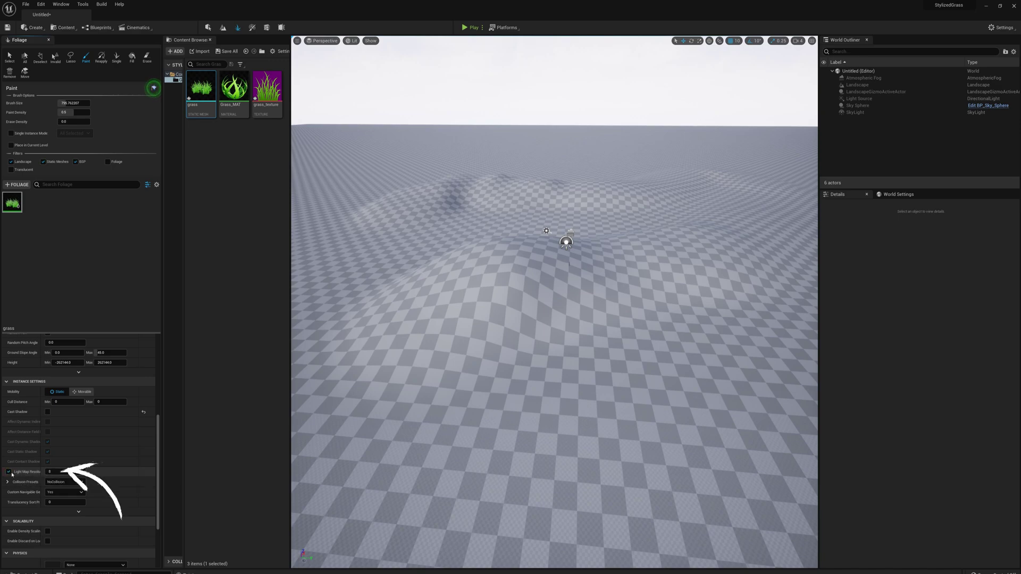
left_click(63, 472)
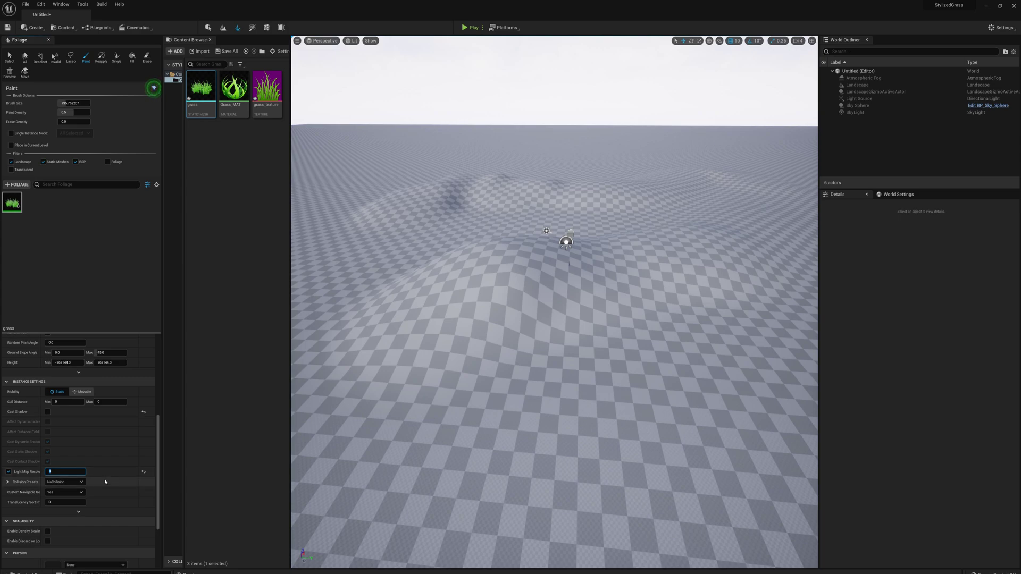
scroll(101, 475, "up", 2)
Paint grass across the hills, then fly the camera low over the grass to inspect it.
scroll(101, 475, "up", 7)
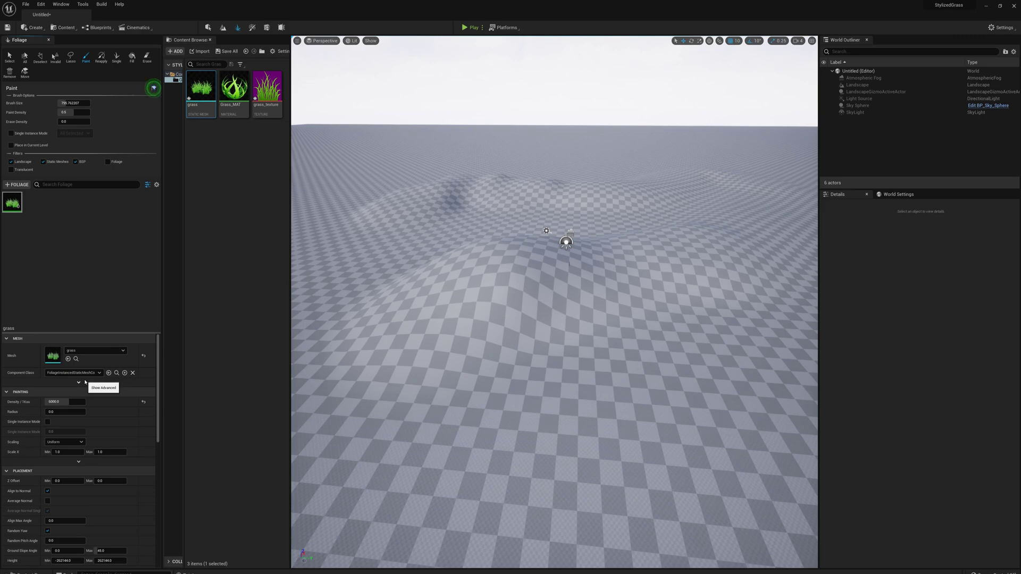
mouse_move(468, 282)
left_mouse_down()
mouse_move(540, 245)
mouse_move(699, 228)
mouse_move(662, 212)
mouse_move(545, 199)
mouse_move(464, 225)
mouse_move(420, 263)
mouse_move(495, 230)
left_mouse_up()
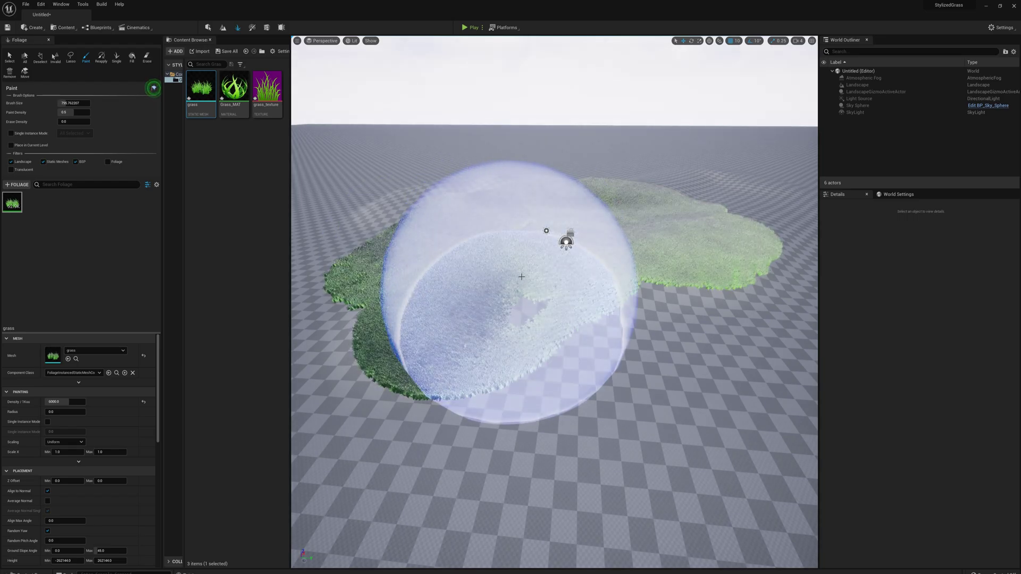
right_click_drag(641, 179, 640, 144)
key("w")
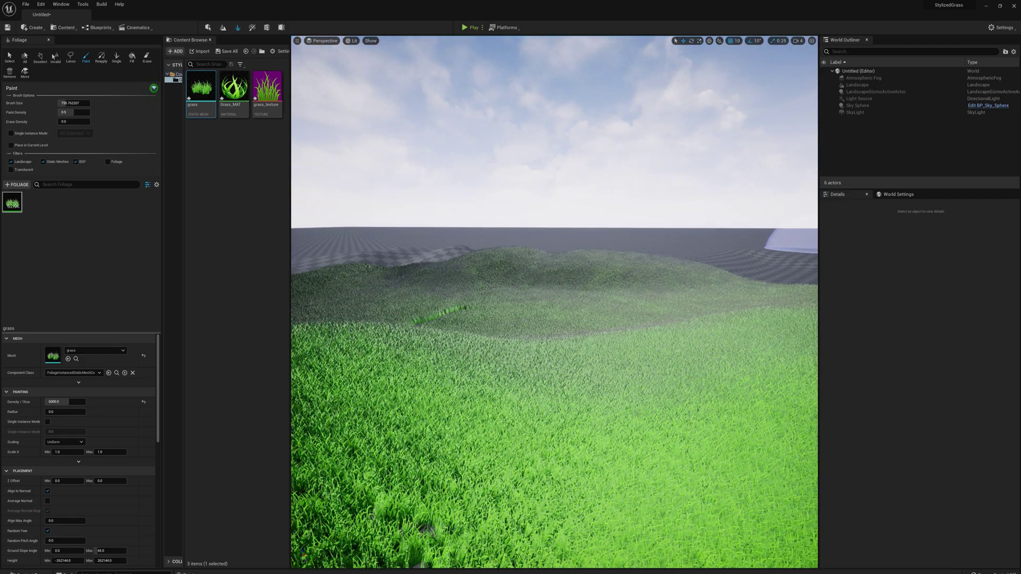
mouse_move(688, 183)
right_mouse_down()
mouse_move(688, 200)
mouse_move(688, 162)
mouse_move(687, 194)
mouse_move(682, 175)
mouse_move(687, 191)
mouse_move(691, 177)
right_mouse_up()
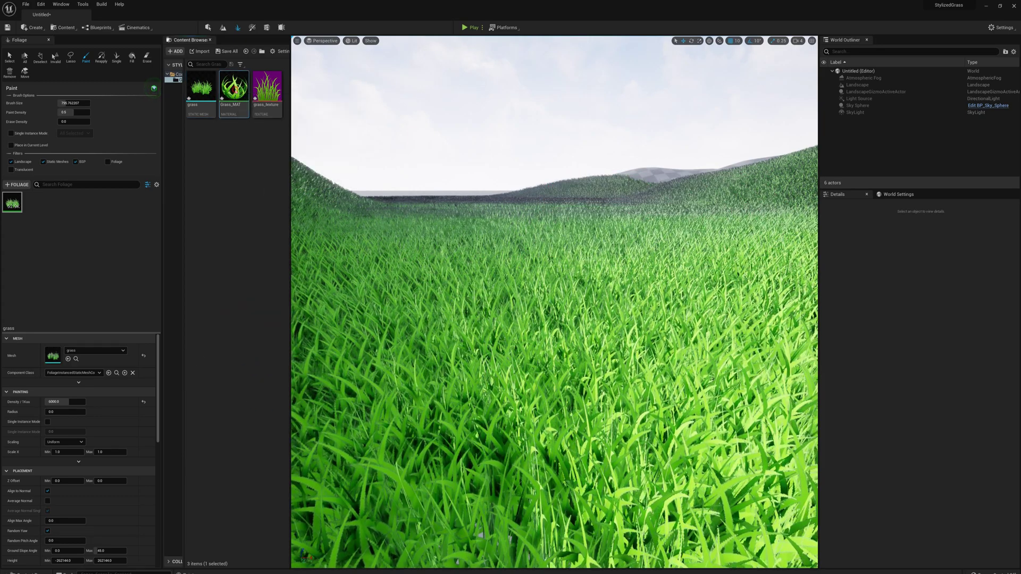
In Grass_MAT, make room beside the Texture Sample and add a SpeedTreeColorVariation node.
double_click(235, 88)
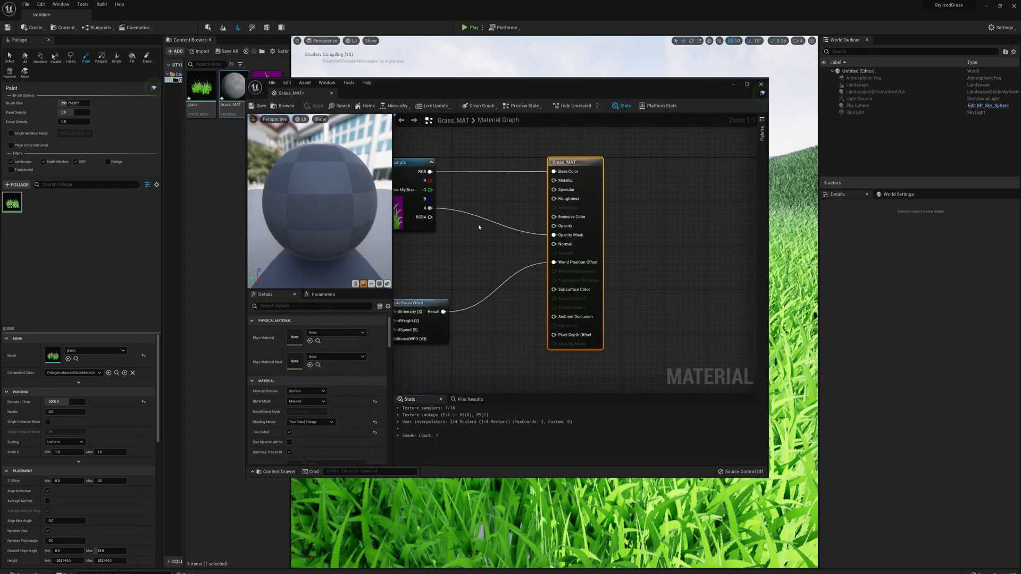
right_click_drag(477, 220, 579, 251)
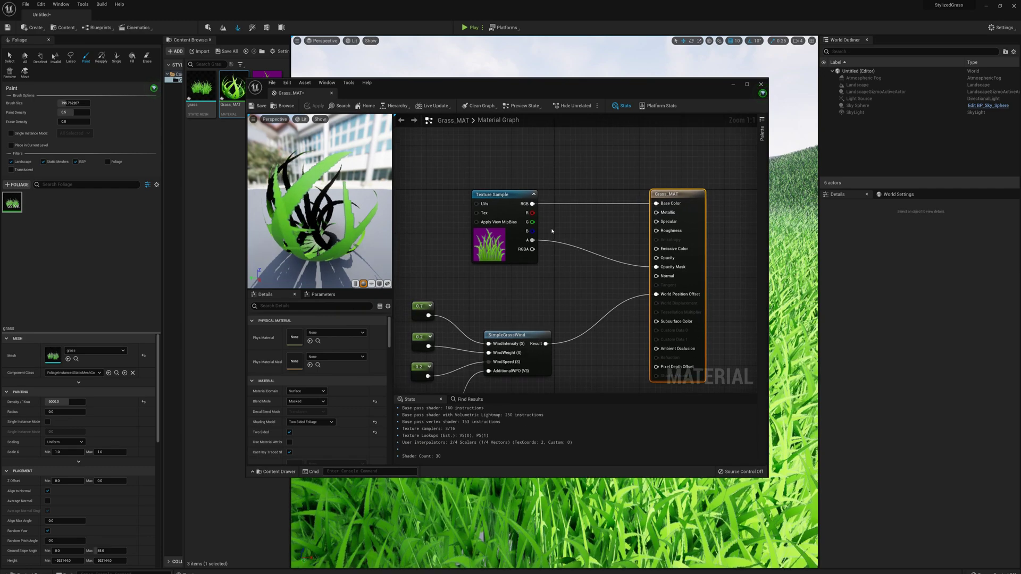
left_click_drag(517, 195, 461, 195)
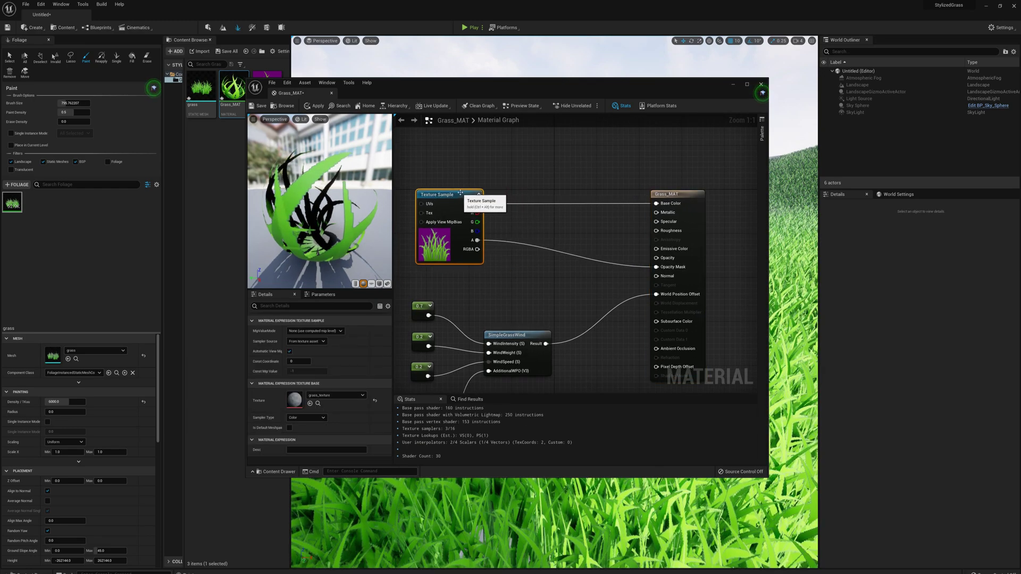
right_click(543, 186)
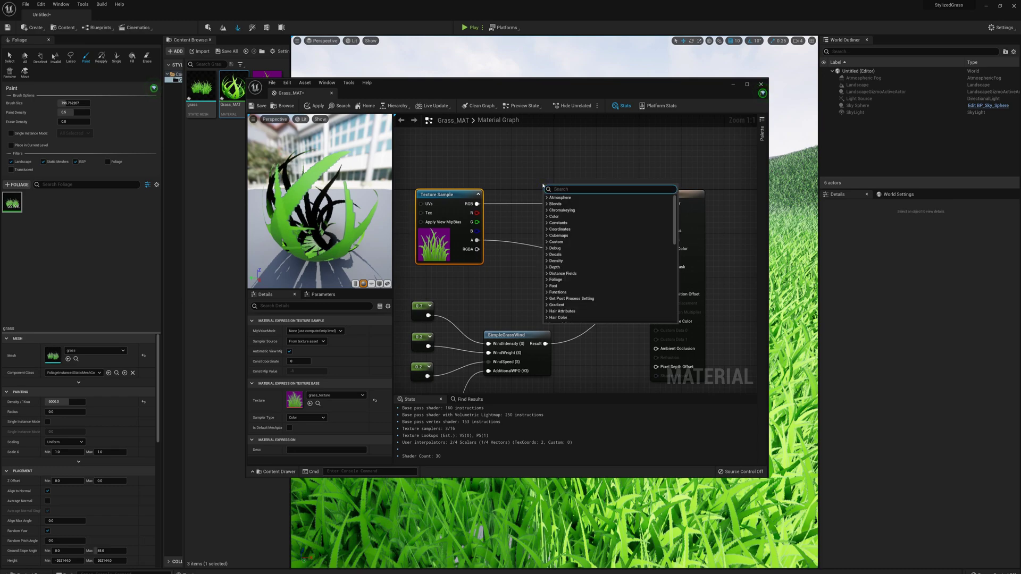
type("colorvar")
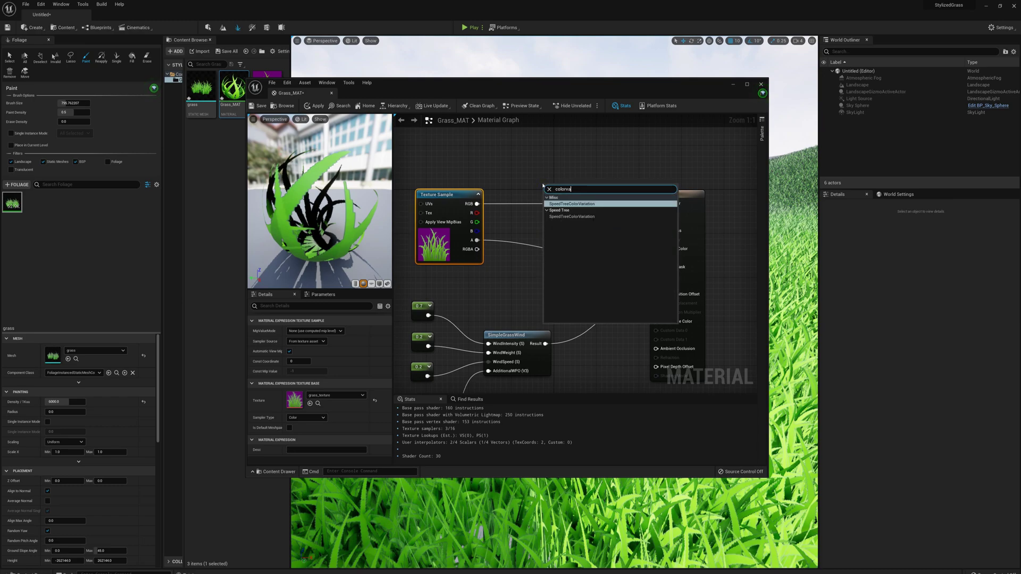
left_click(572, 205)
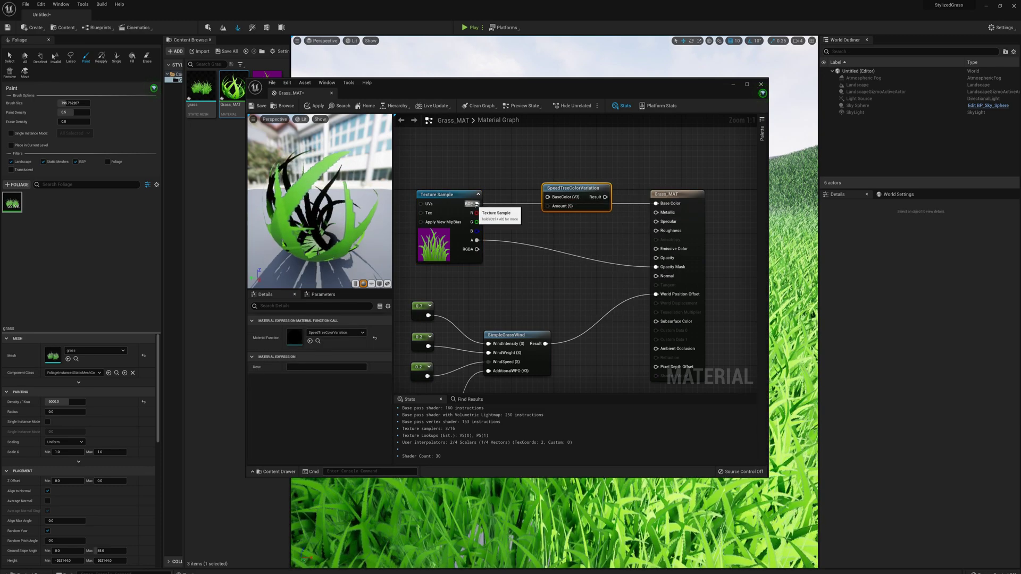
Wire the texture RGB into the variation's BaseColor and a Constant 0.5 into Amount.
left_click(477, 204, "alt")
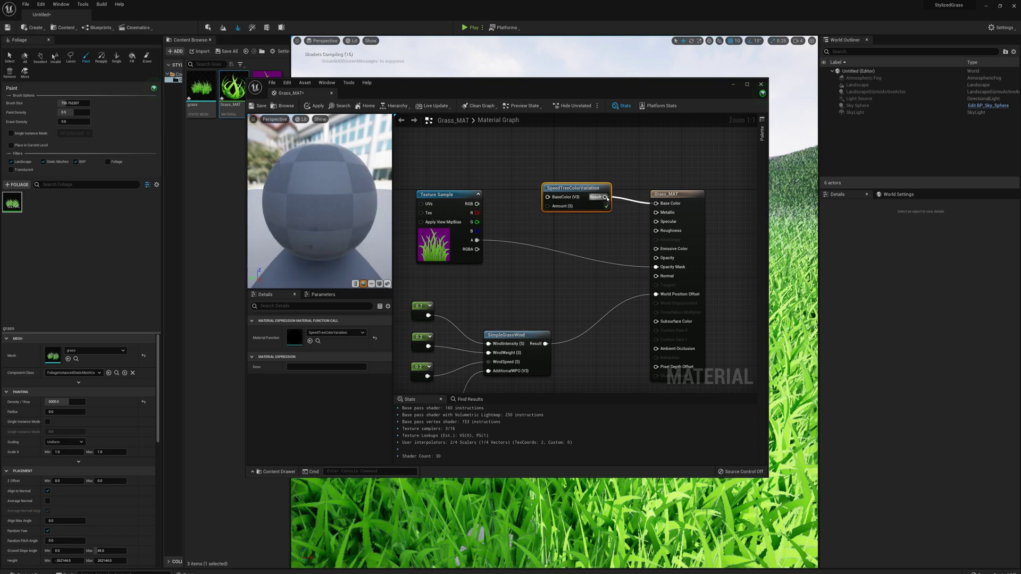
left_click_drag(477, 204, 566, 193)
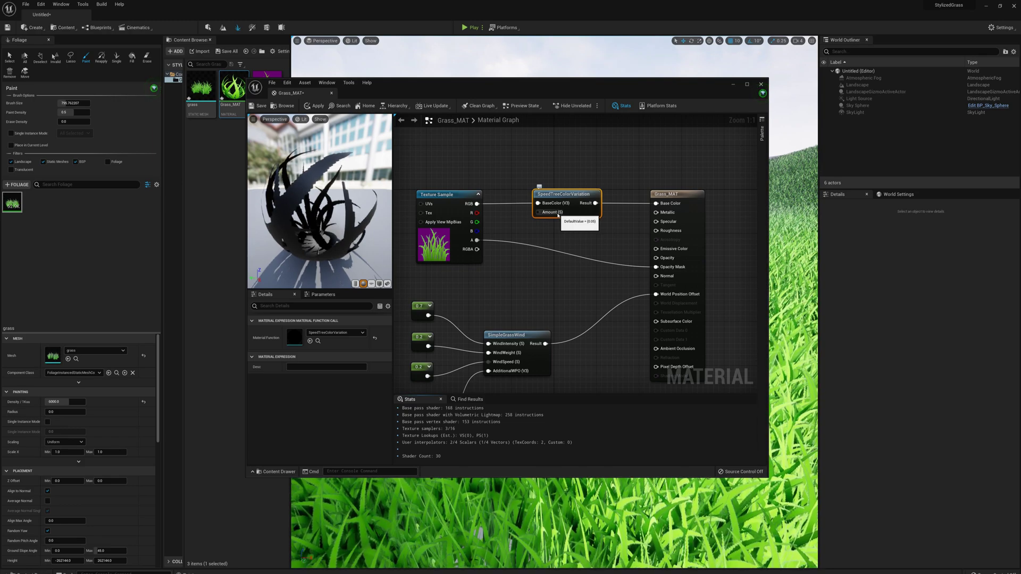
left_click(490, 164)
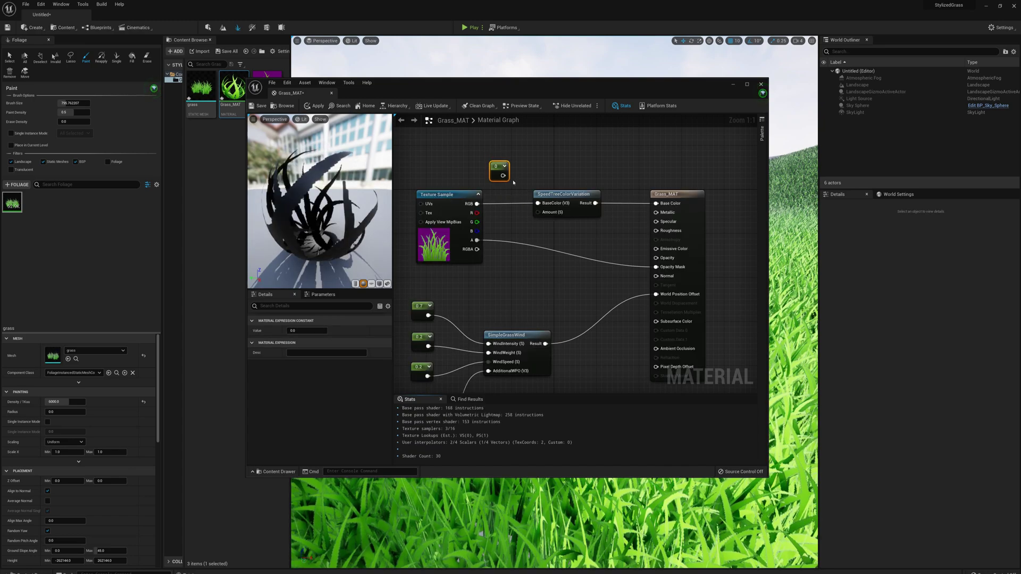
left_click_drag(503, 175, 538, 212)
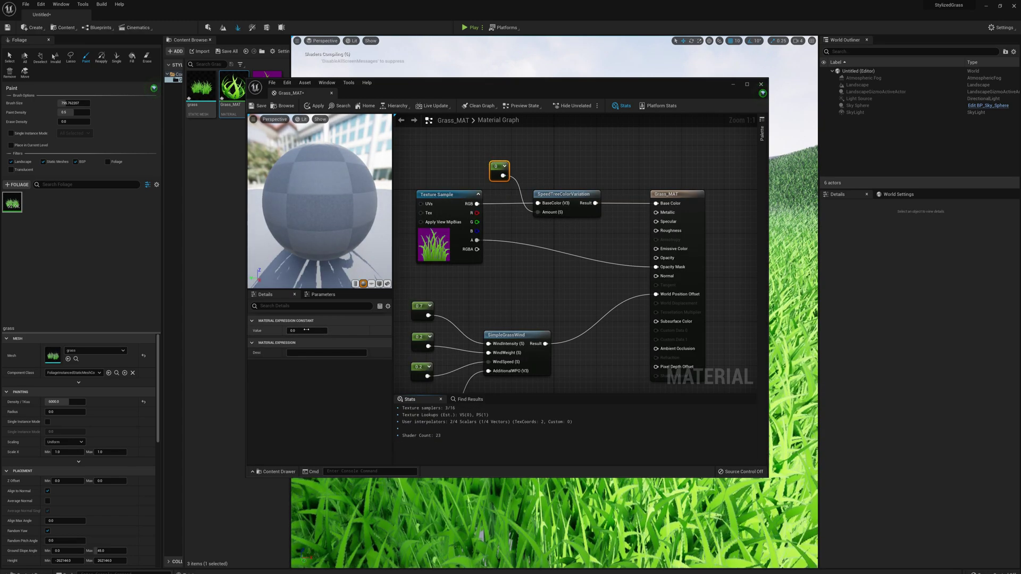
left_click(306, 330)
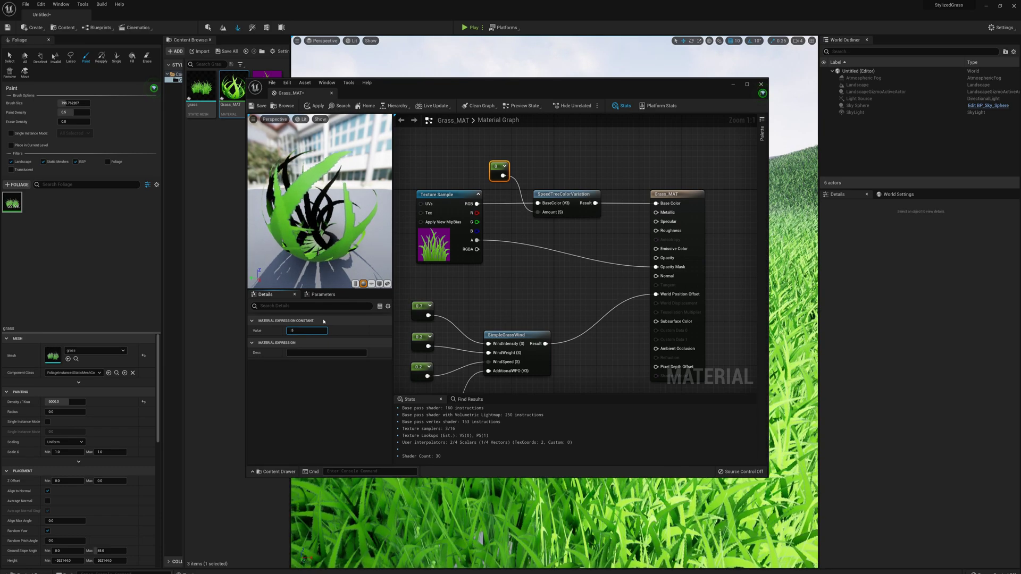
key("Return")
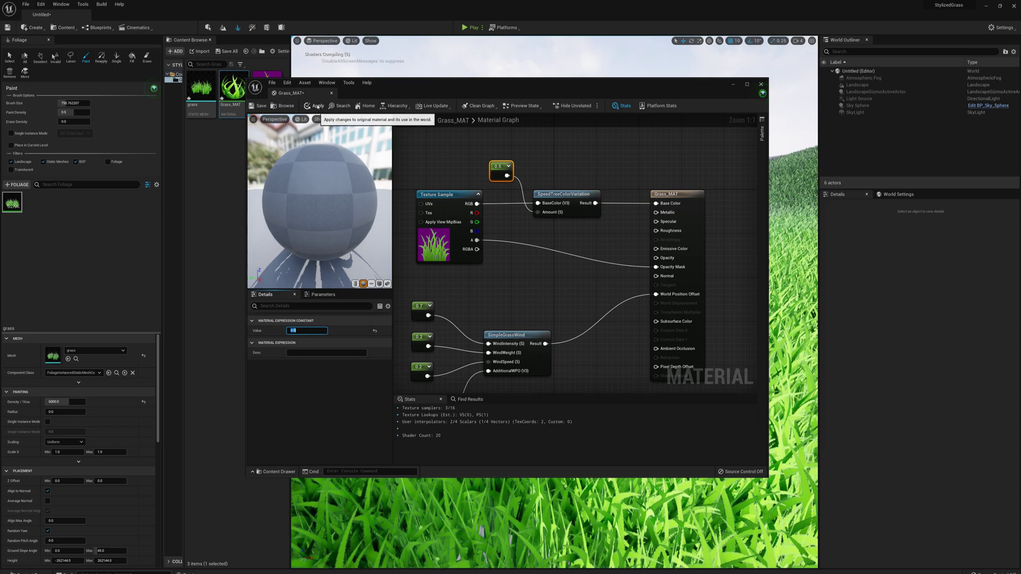
Apply the Grass_MAT changes and close the material editor.
left_click(317, 107)
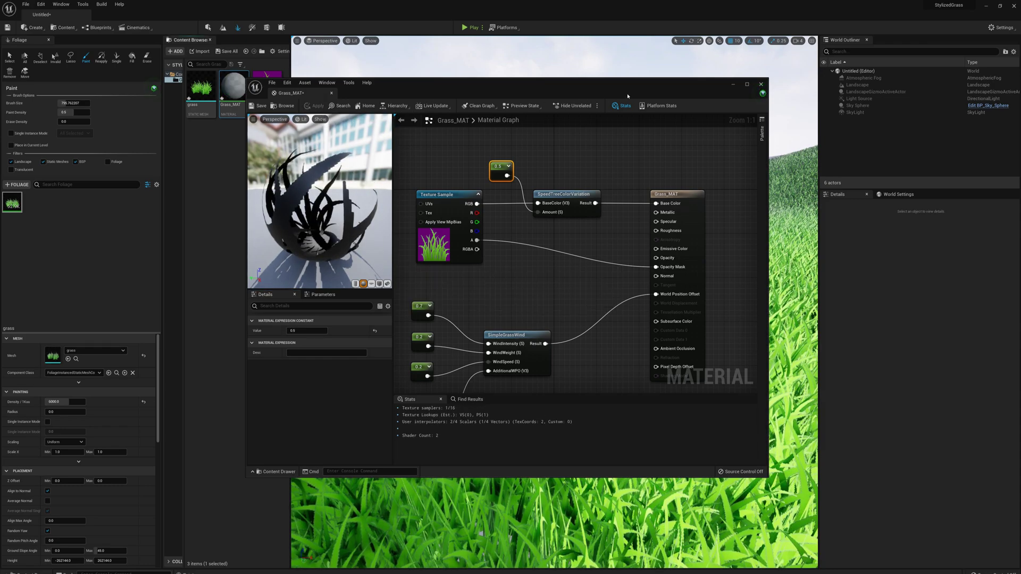
left_click_drag(668, 88, 436, 26)
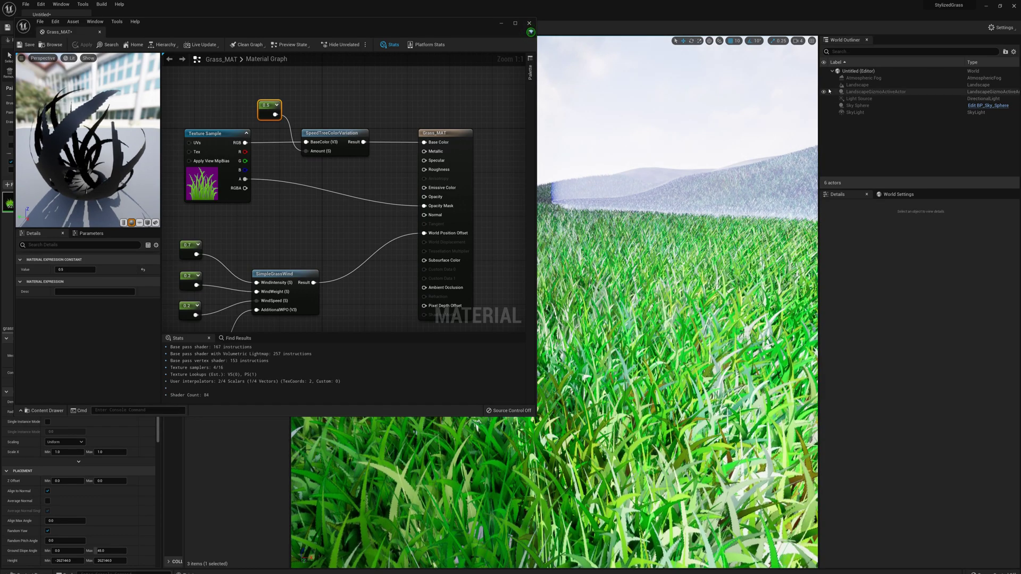
left_click(530, 25)
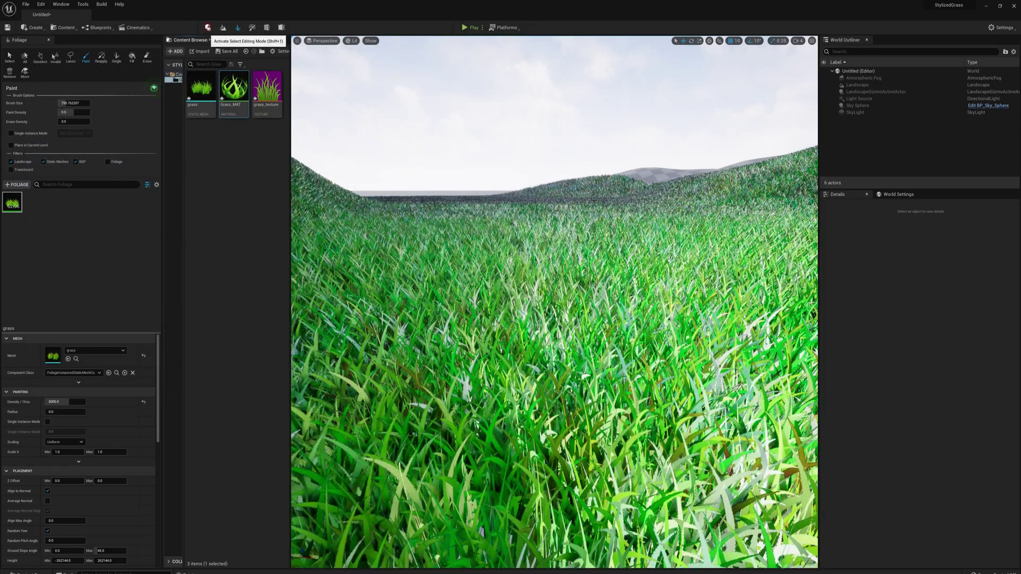
Switch to Select mode and turn the camera to view the grassy hills and sky.
left_click(207, 27)
right_click_drag(489, 298, 489, 298)
Bring the Grass_MAT editor back and shift the output node right to free graph space.
right_click_drag(365, 97, 365, 98)
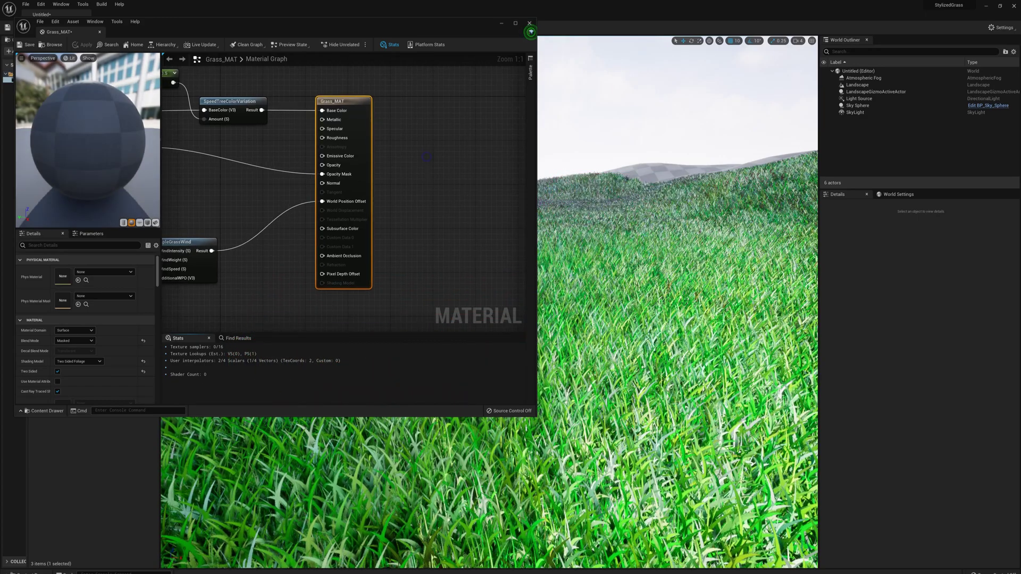
left_click_drag(452, 31, 715, 78)
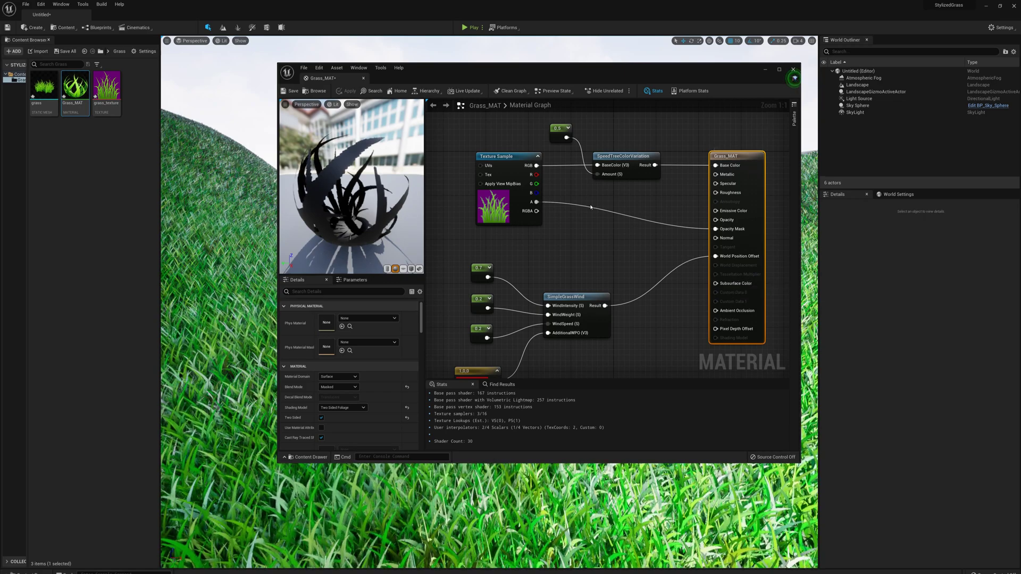
right_click_drag(694, 168, 623, 182)
left_click_drag(668, 171, 728, 170)
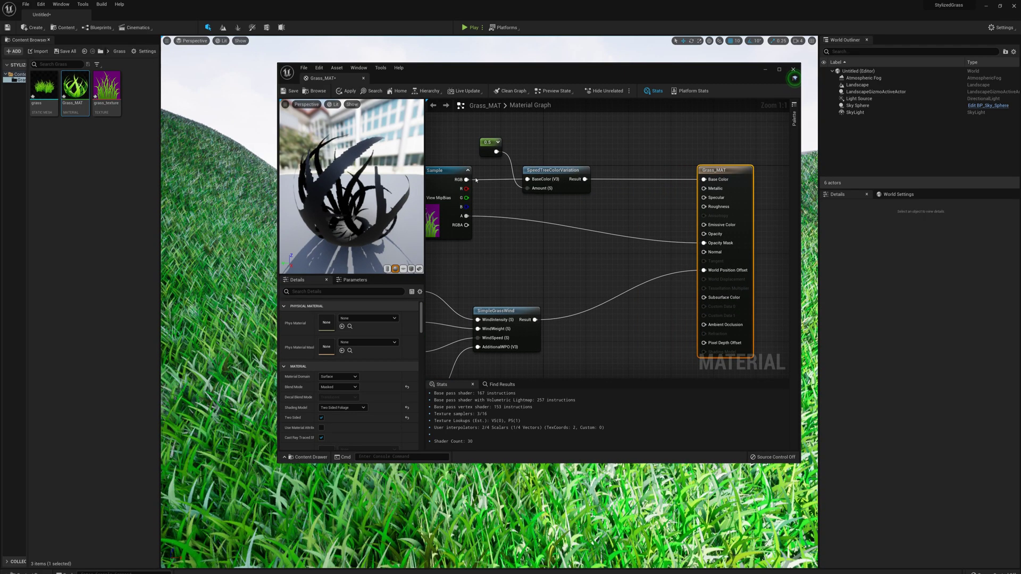
right_click_drag(554, 173, 573, 188)
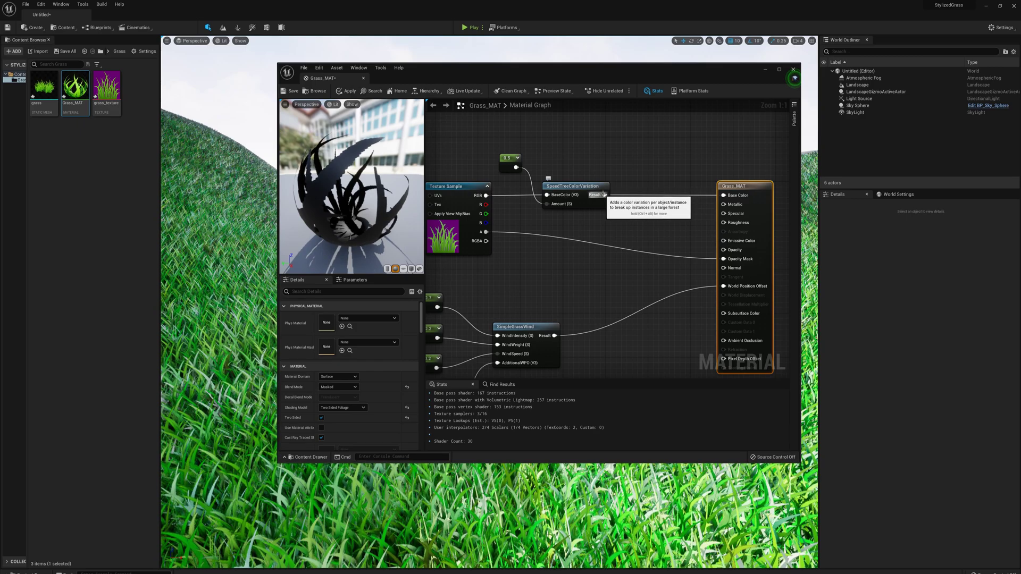
Multiply the SpeedTreeColorVariation result by a new Constant3Vector wired into input B.
left_click_drag(604, 194, 631, 264)
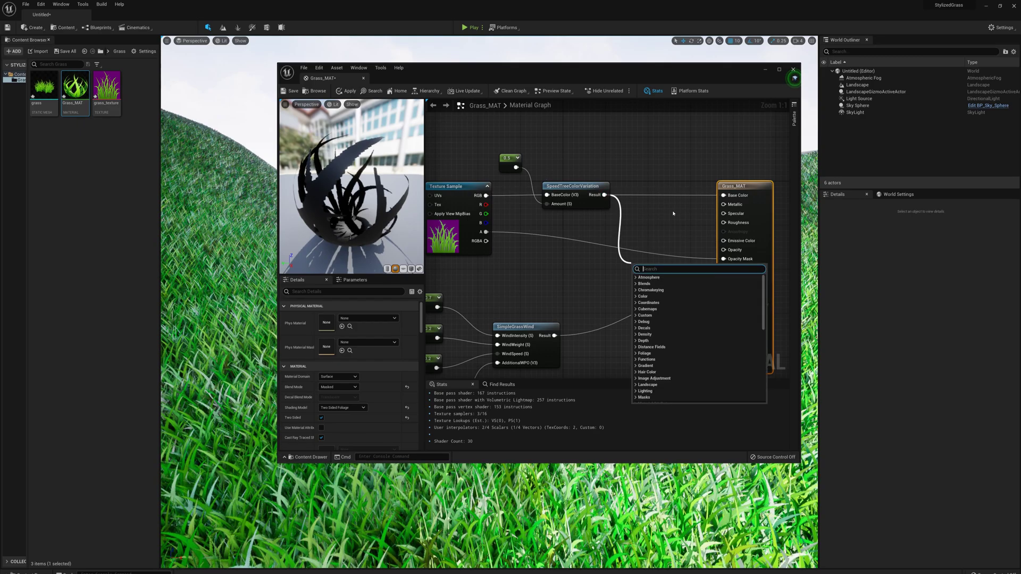
type("*")
key("Return")
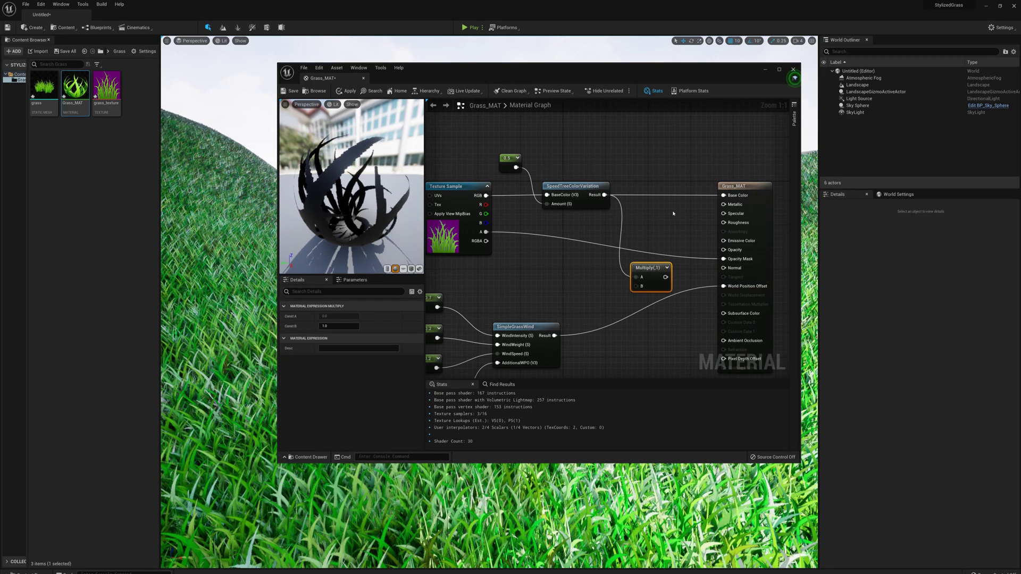
left_click(583, 302)
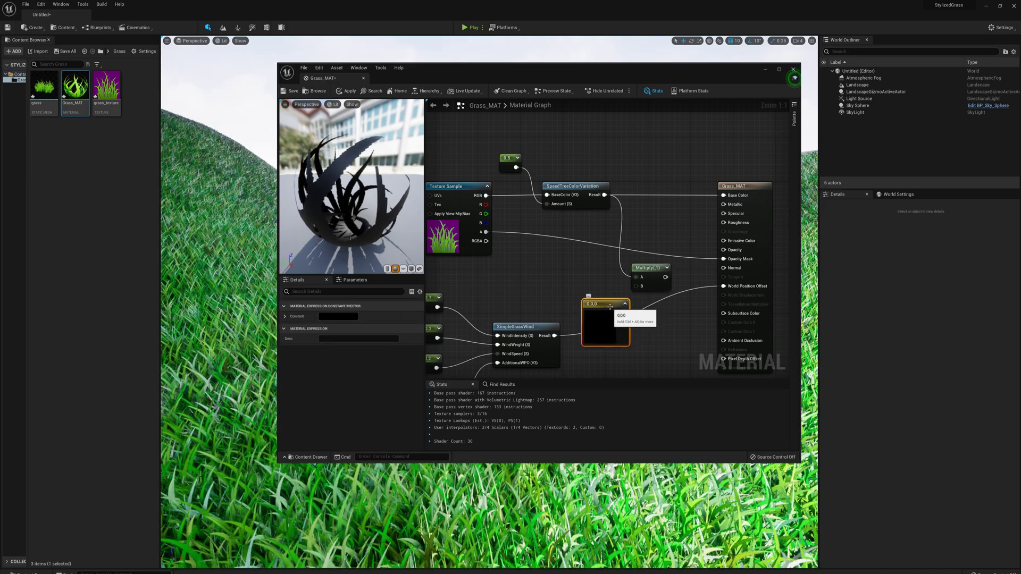
left_click_drag(619, 312, 638, 286)
left_click_drag(571, 305, 577, 289)
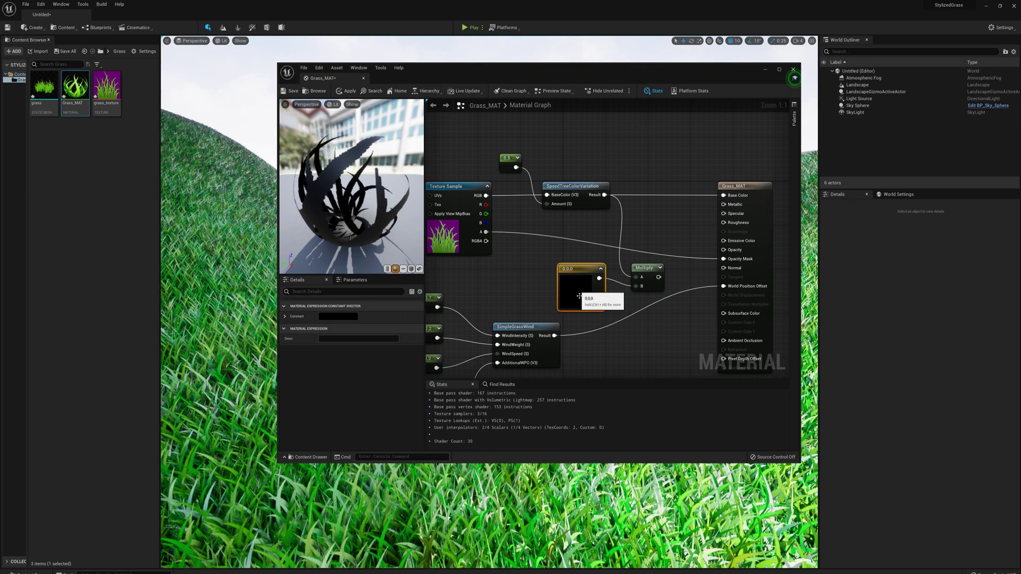
Make the Constant3Vector yellow (value 0.876), route Multiply into Subsurface Color, and apply.
double_click(577, 288)
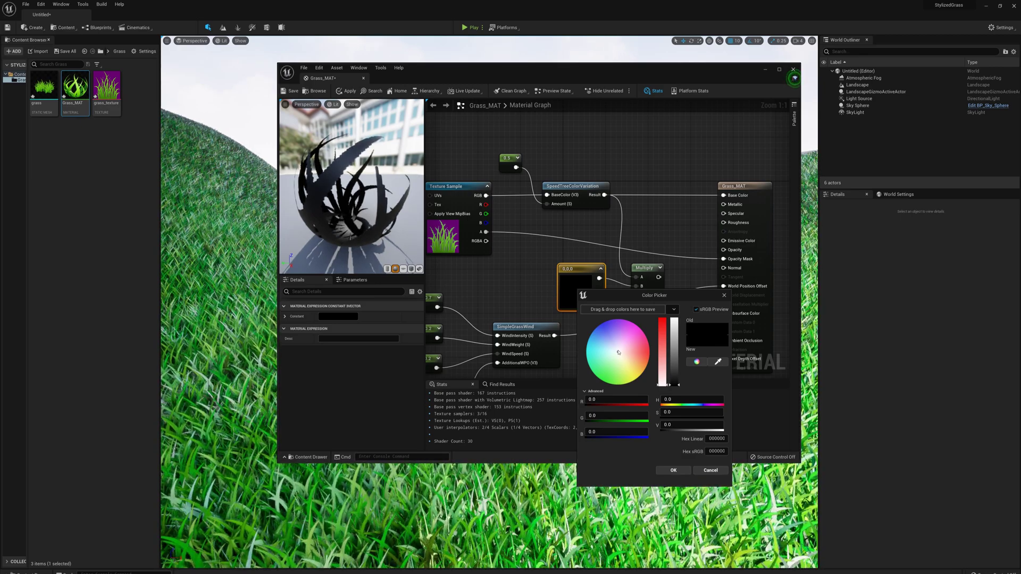
left_click_drag(619, 352, 639, 377)
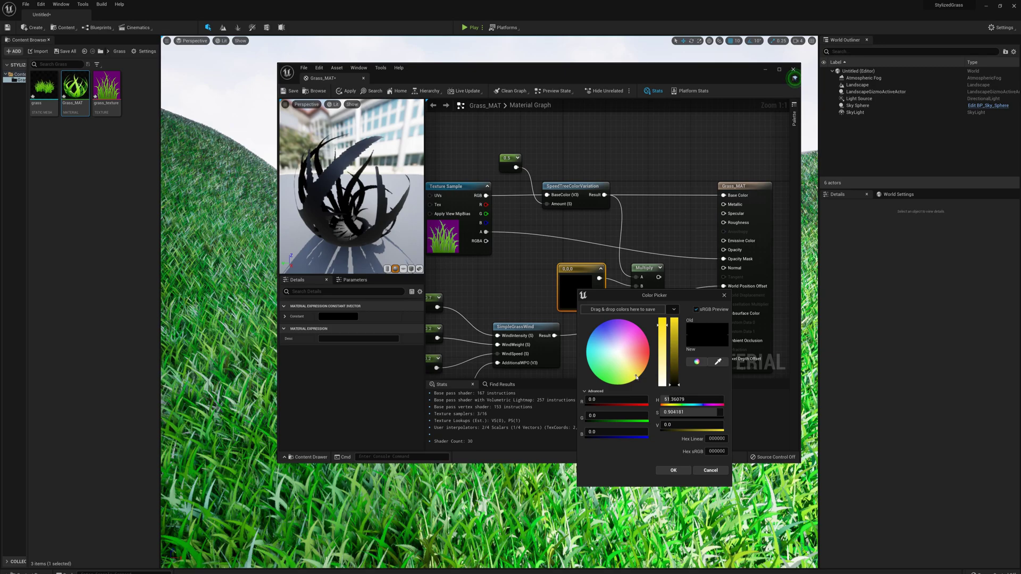
left_click(673, 328)
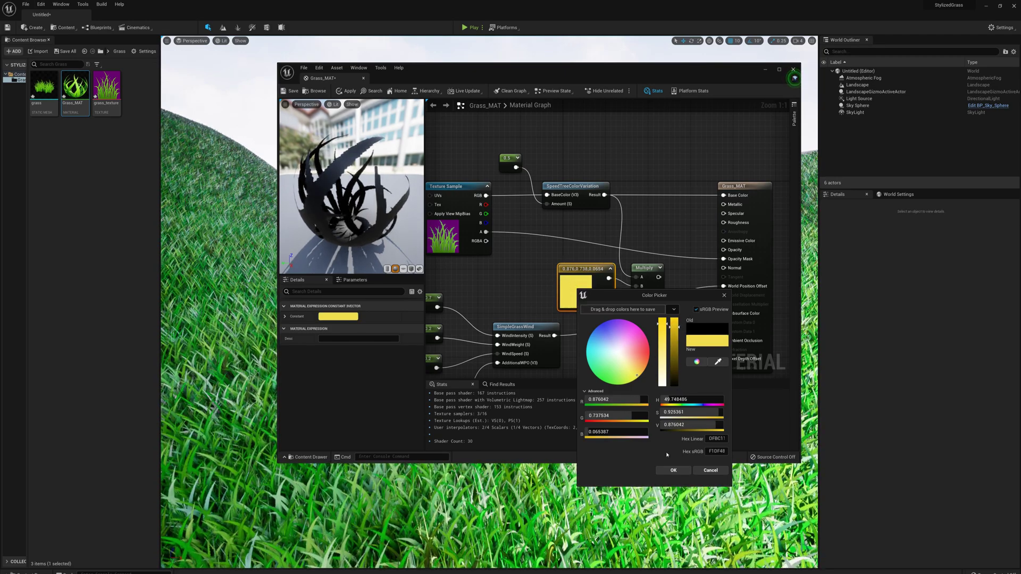
left_click(673, 471)
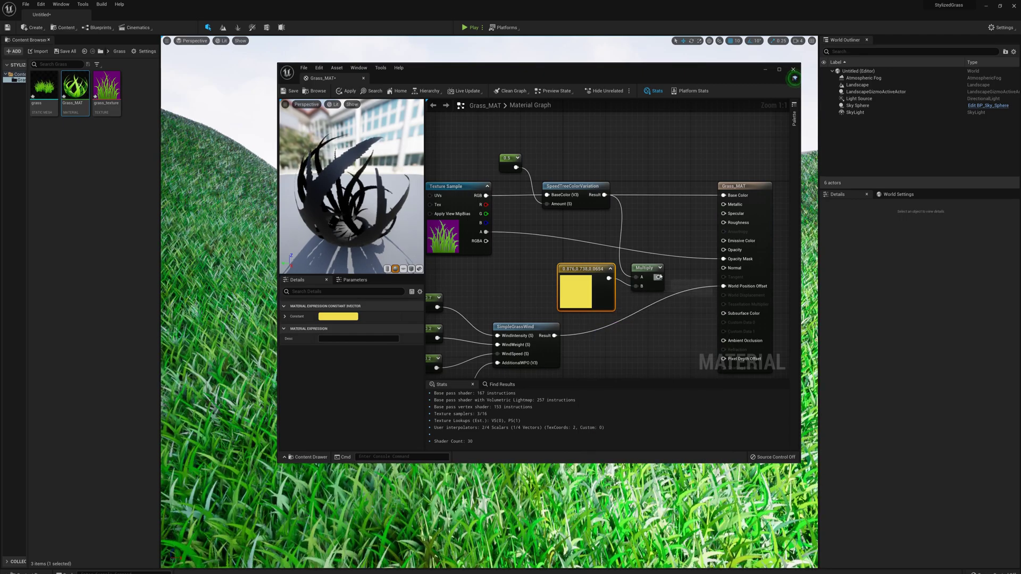
left_click_drag(659, 277, 735, 317)
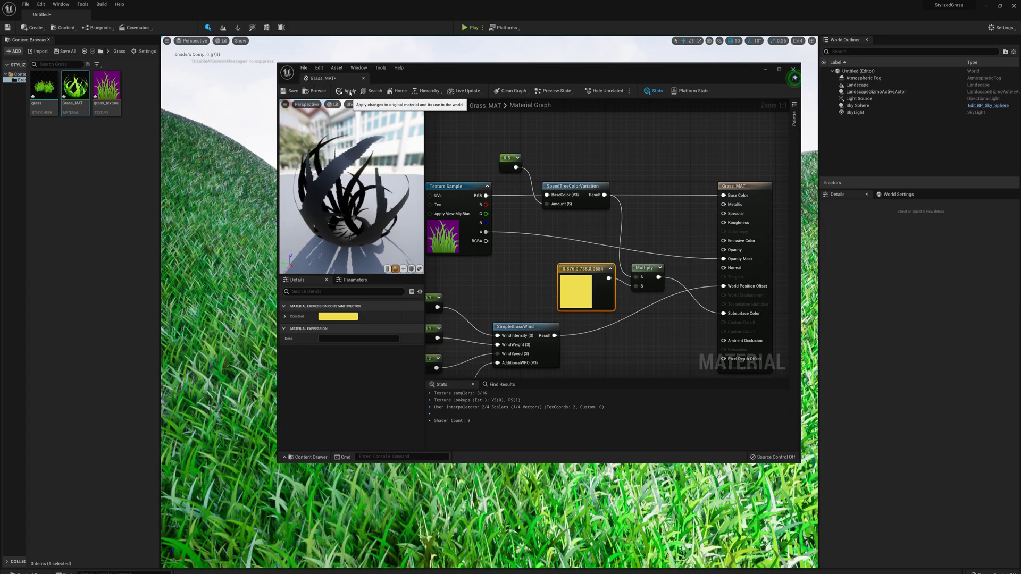
left_click(348, 92)
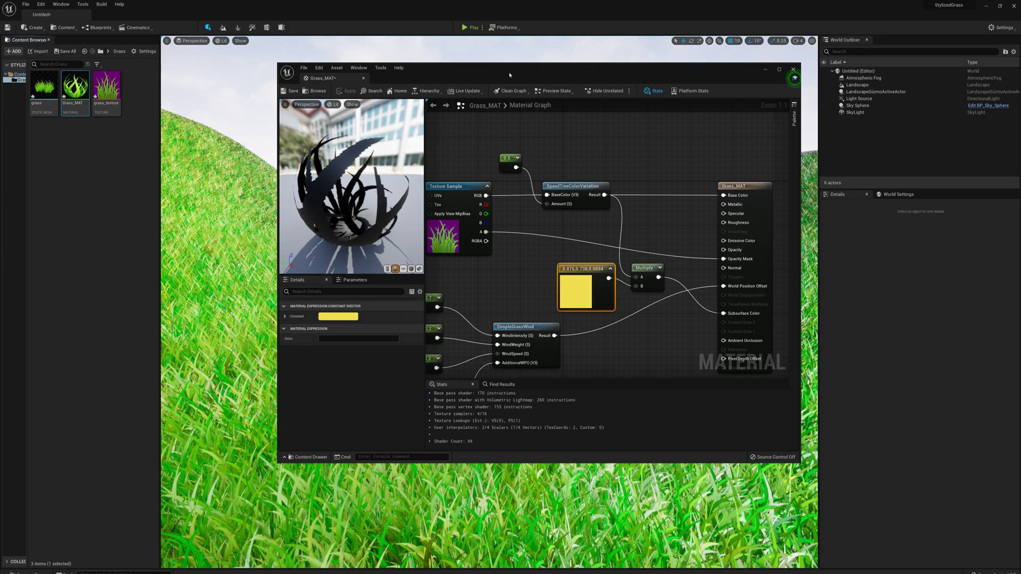
Fly the camera over the hill crest to inspect the yellow-tinted grass field.
right_click_drag(489, 505, 510, 482)
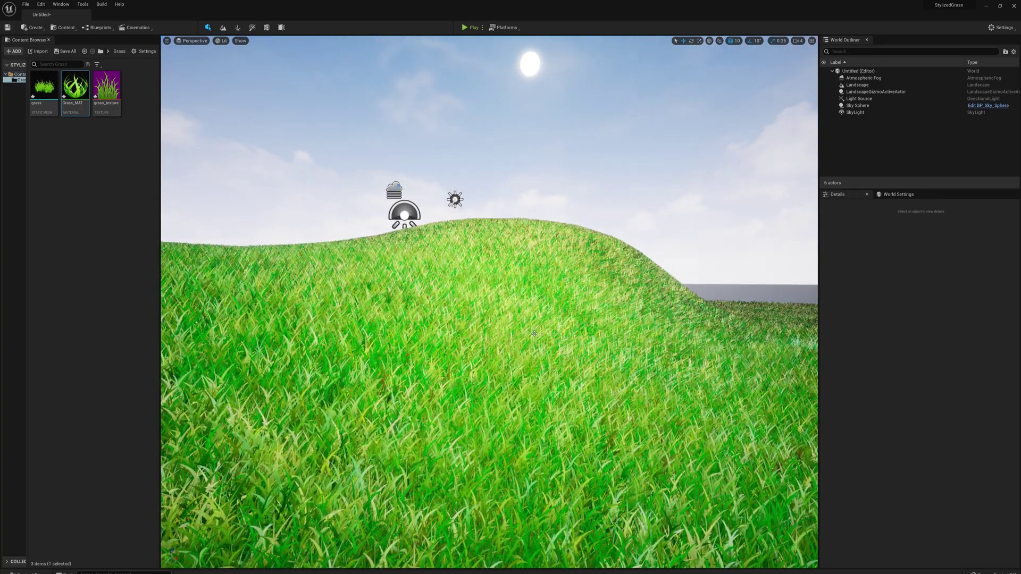
mouse_move(534, 321)
right_mouse_down()
mouse_move(527, 327)
mouse_move(538, 330)
right_mouse_up()
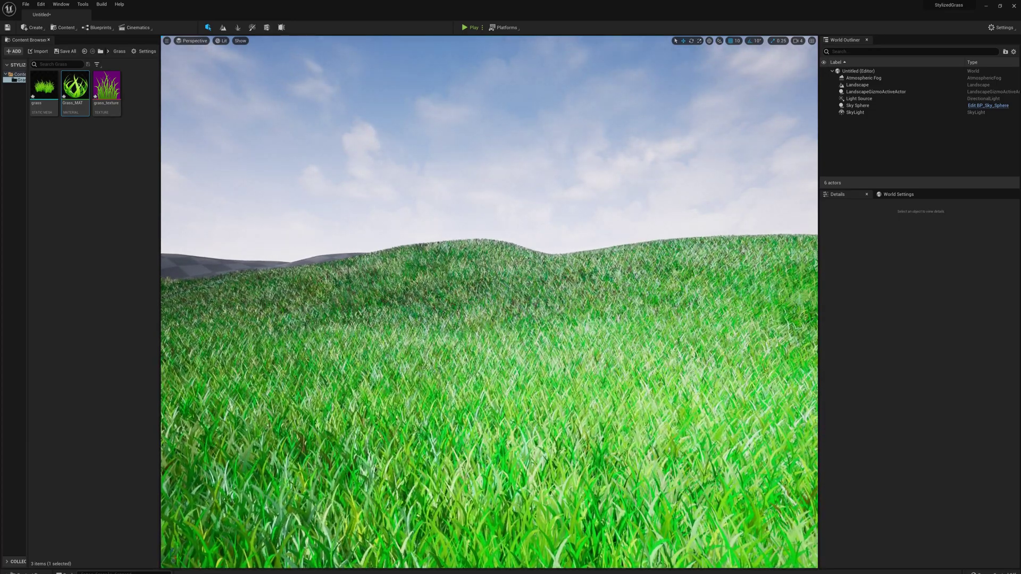
right_click_drag(539, 330, 532, 329)
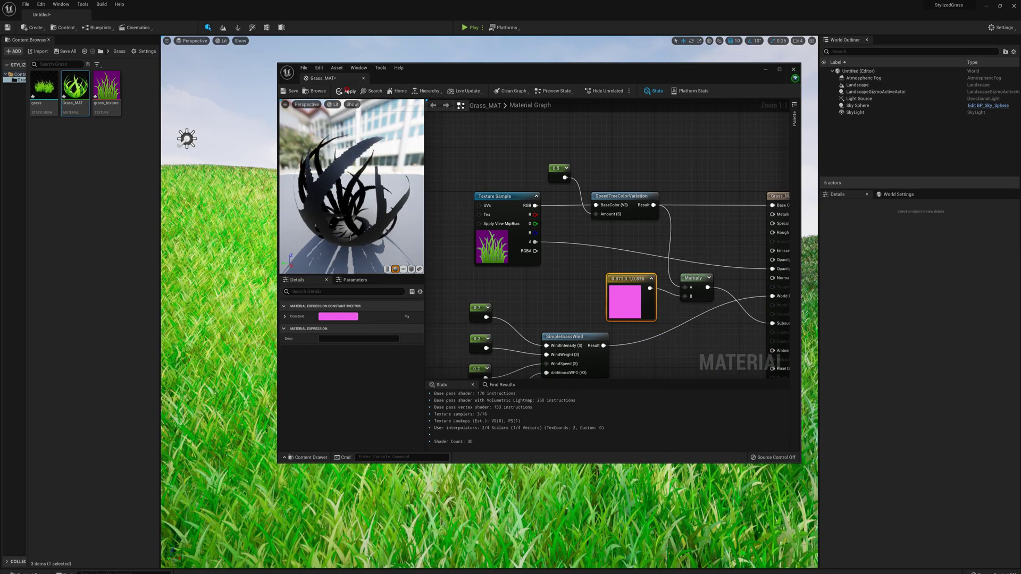
Apply the pink subsurface tint to Grass_MAT and close its editor.
left_click(348, 91)
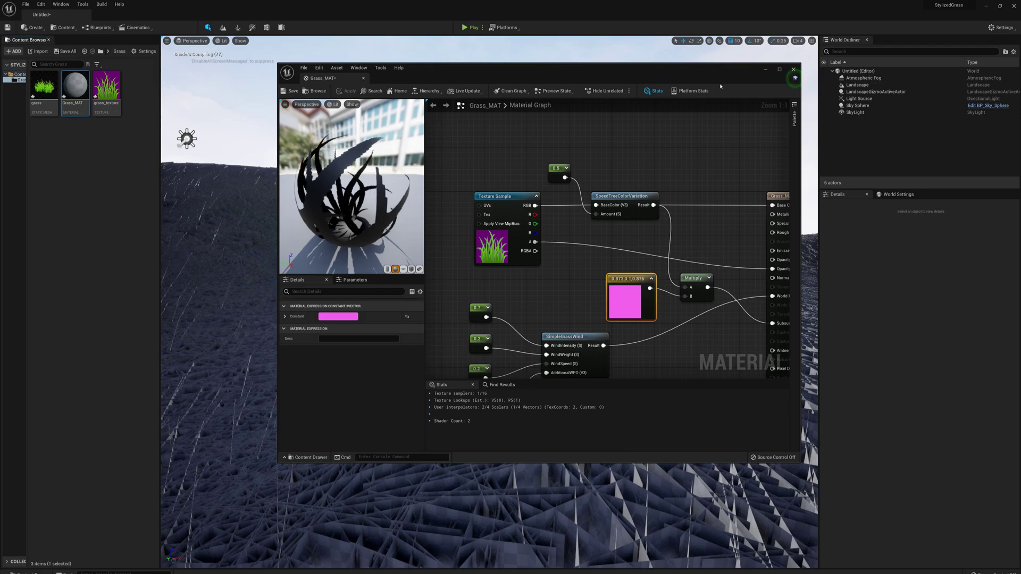
left_click(793, 70)
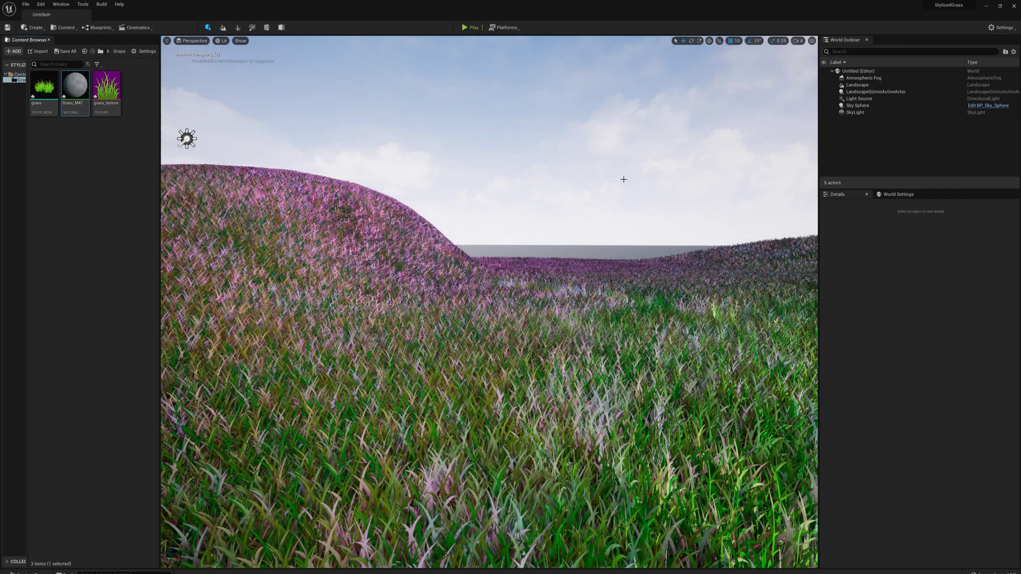
right_click_drag(623, 179, 563, 199)
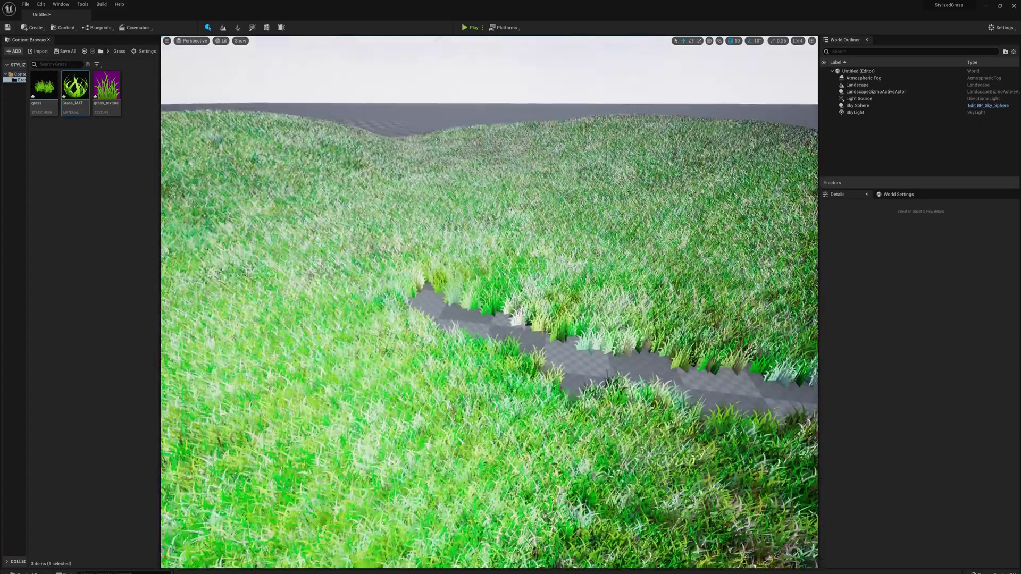
right_click_drag(582, 200, 773, 180)
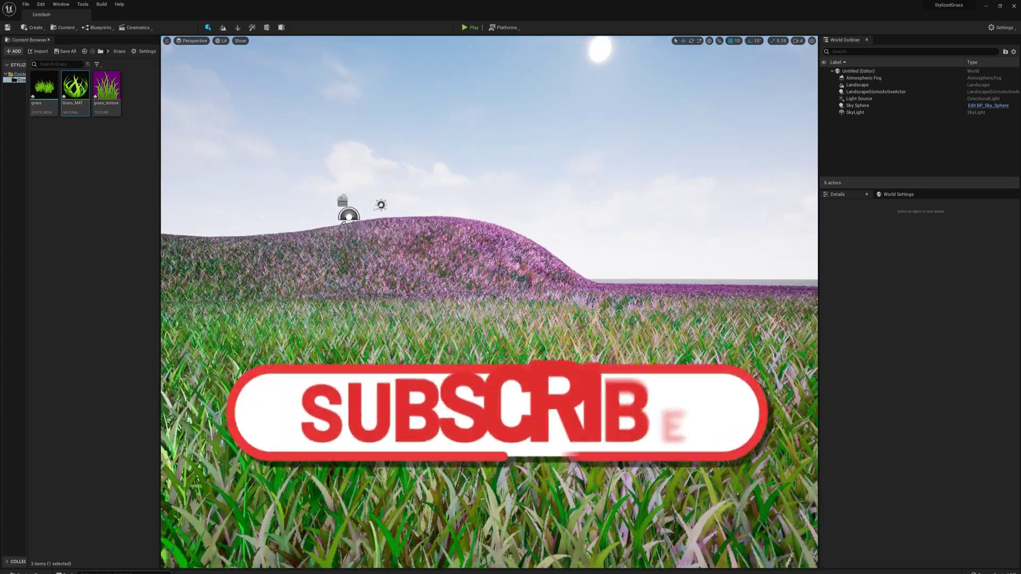